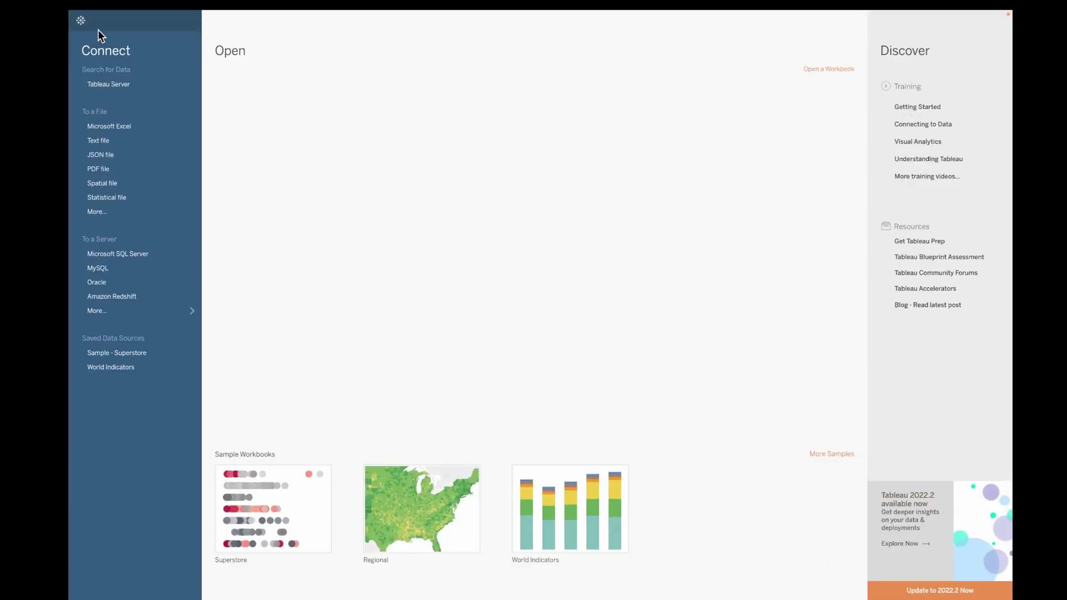
Open Sample - Superstore and place all Order IDs, then Order Date, on Rows
{"action": "left_click", "coordinate": [117, 353]}
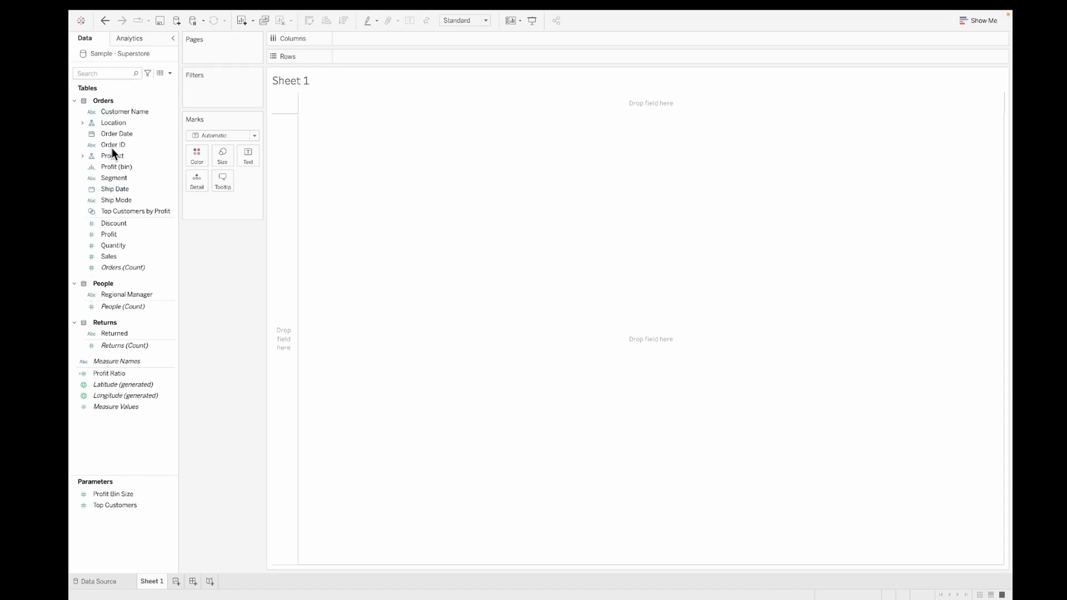
{"action": "left_click_drag", "start_coordinate": [114, 145], "coordinate": [367, 59]}
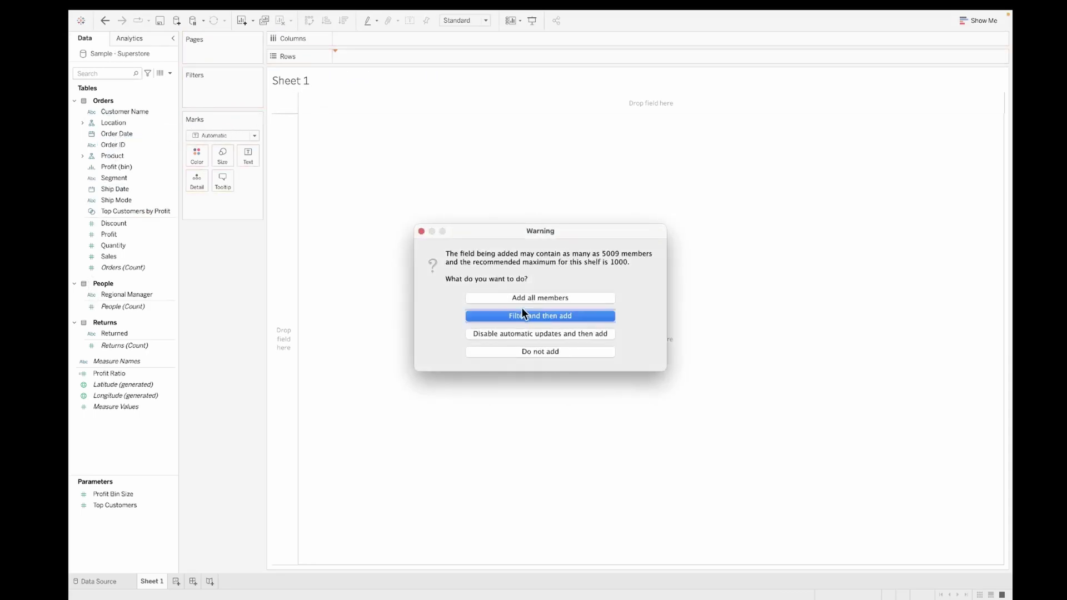
{"action": "left_click", "coordinate": [519, 298]}
{"action": "left_click_drag", "start_coordinate": [118, 134], "coordinate": [452, 54]}
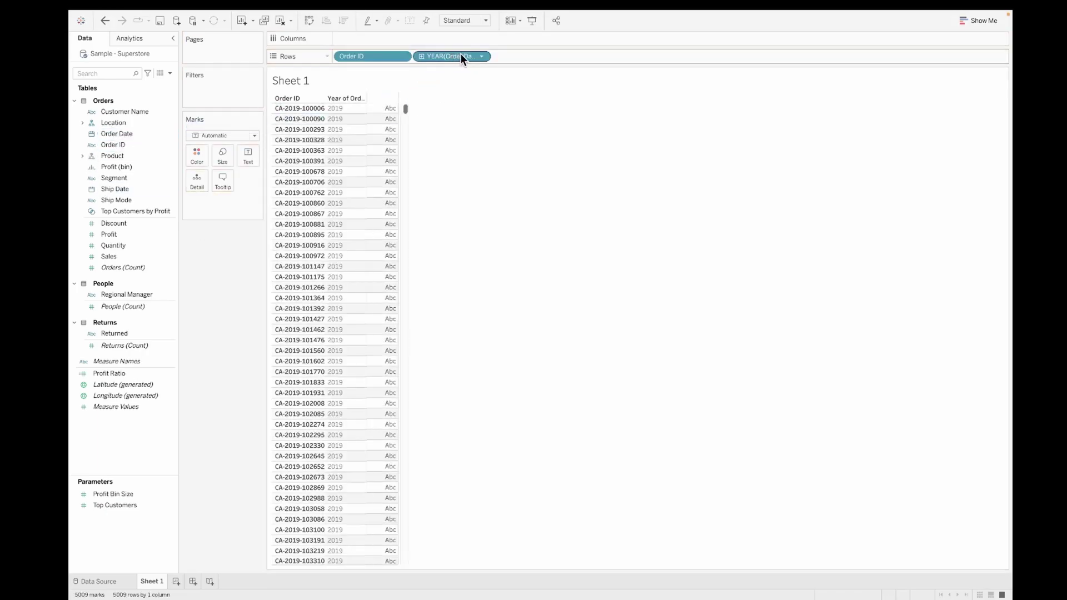
Set the Order Date pill to Exact Date and Discrete
{"action": "right_click", "coordinate": [459, 55]}
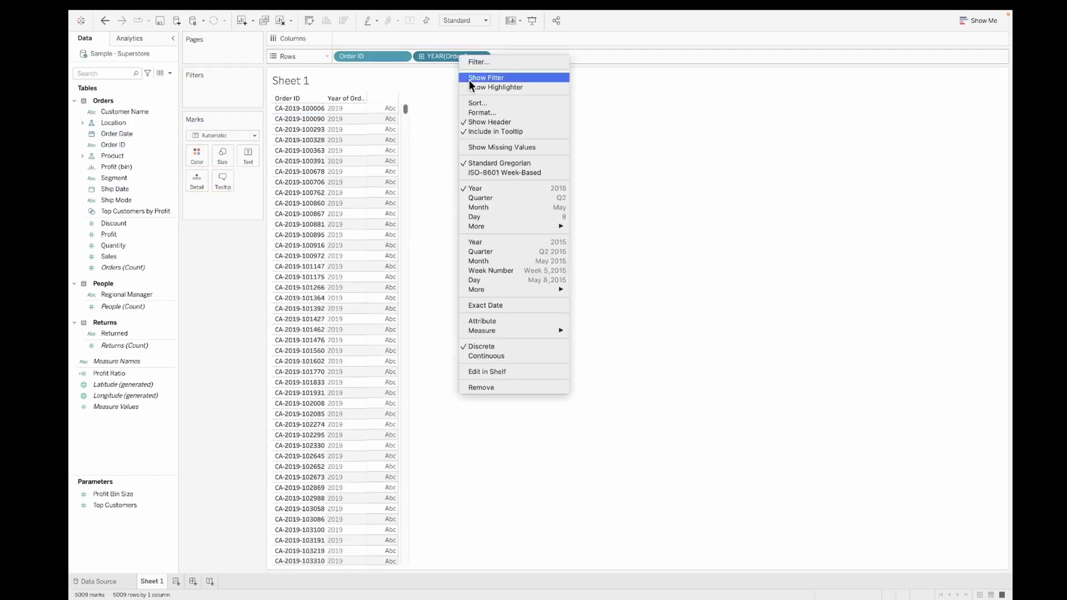
{"action": "left_click", "coordinate": [476, 305]}
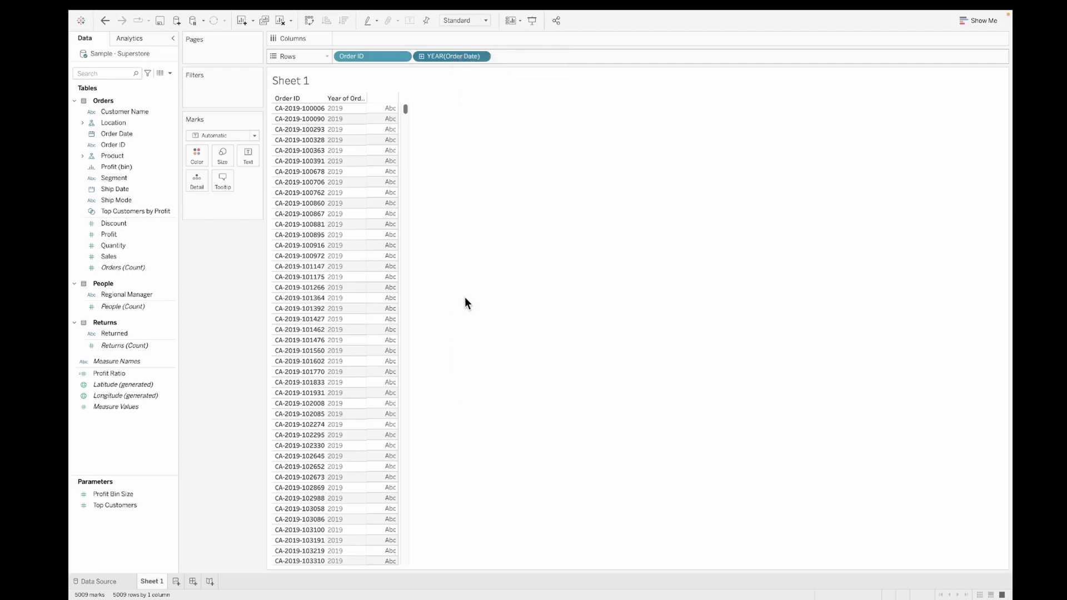
{"action": "right_click", "coordinate": [439, 58]}
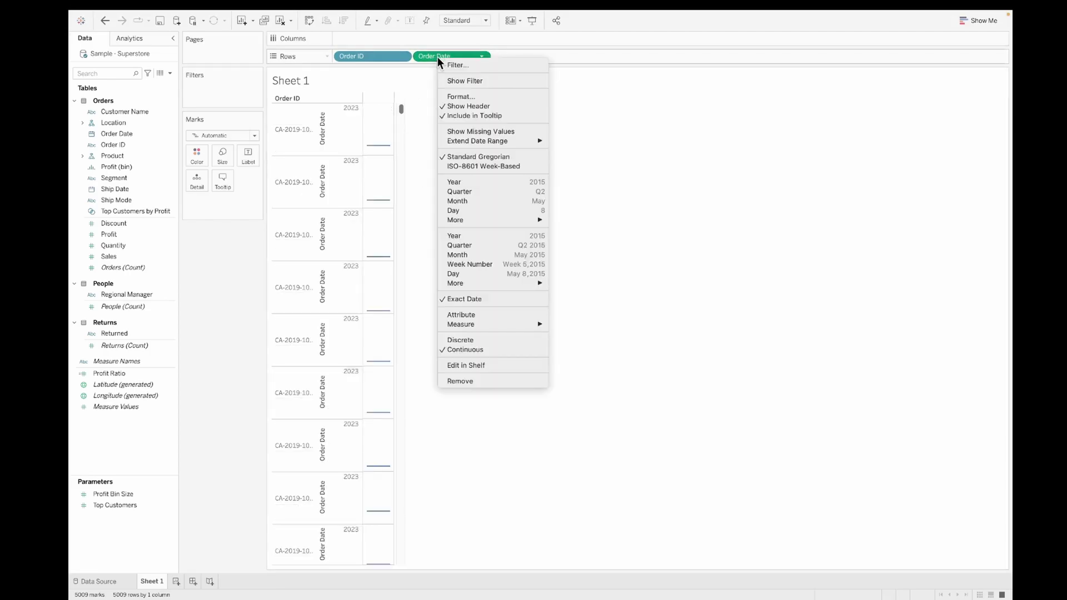
{"action": "left_click", "coordinate": [470, 341]}
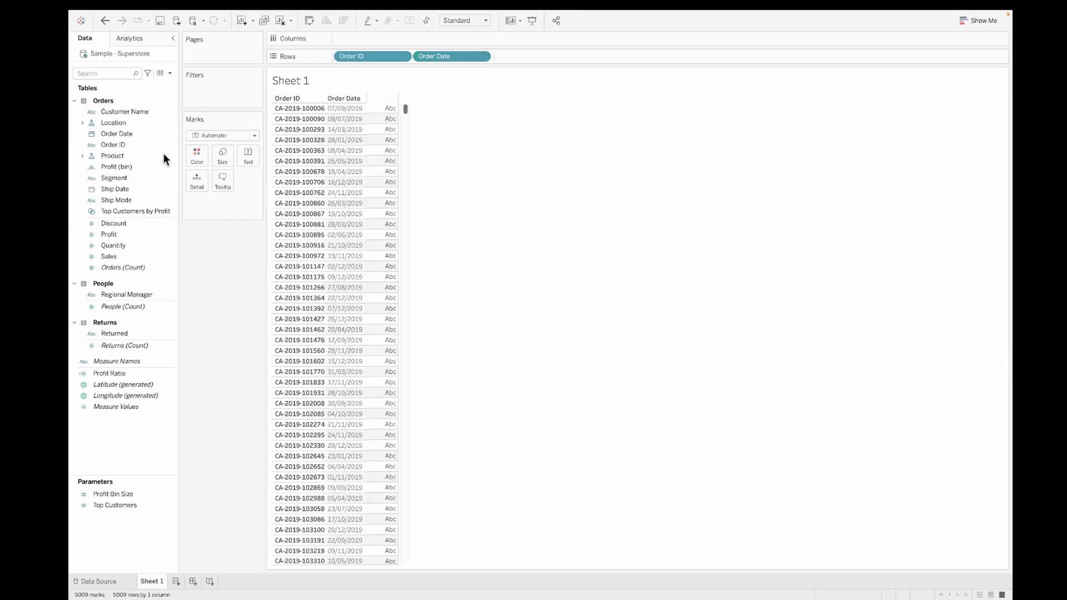
Add Customer Name, Country/Region, State, Category, Product Name and Segment to the Rows shelf
{"action": "left_click_drag", "start_coordinate": [125, 109], "coordinate": [539, 55]}
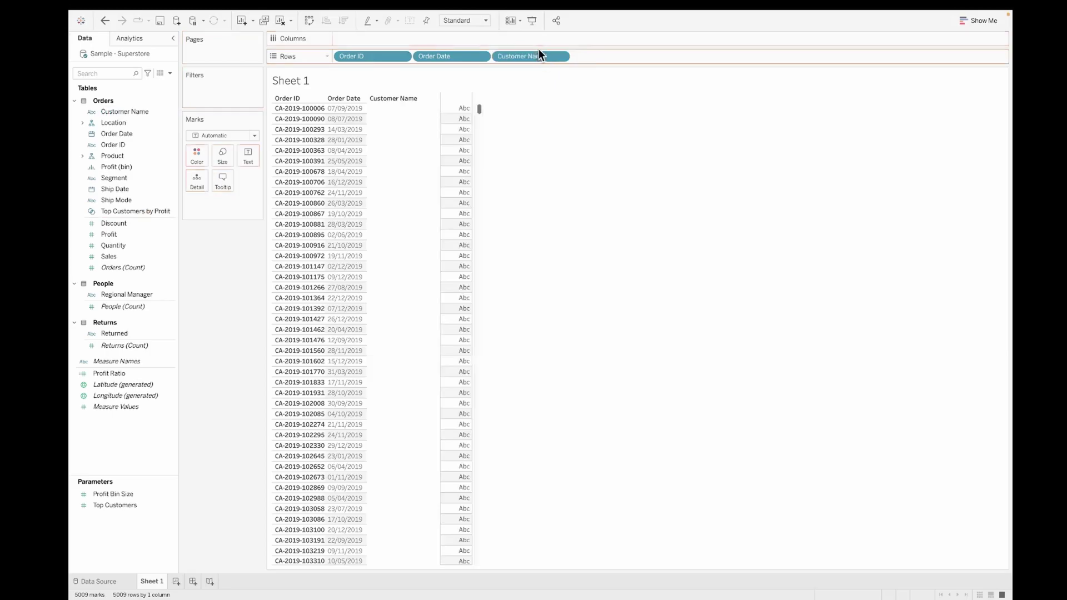
{"action": "left_click", "coordinate": [82, 123]}
{"action": "left_click_drag", "start_coordinate": [115, 133], "coordinate": [614, 59]}
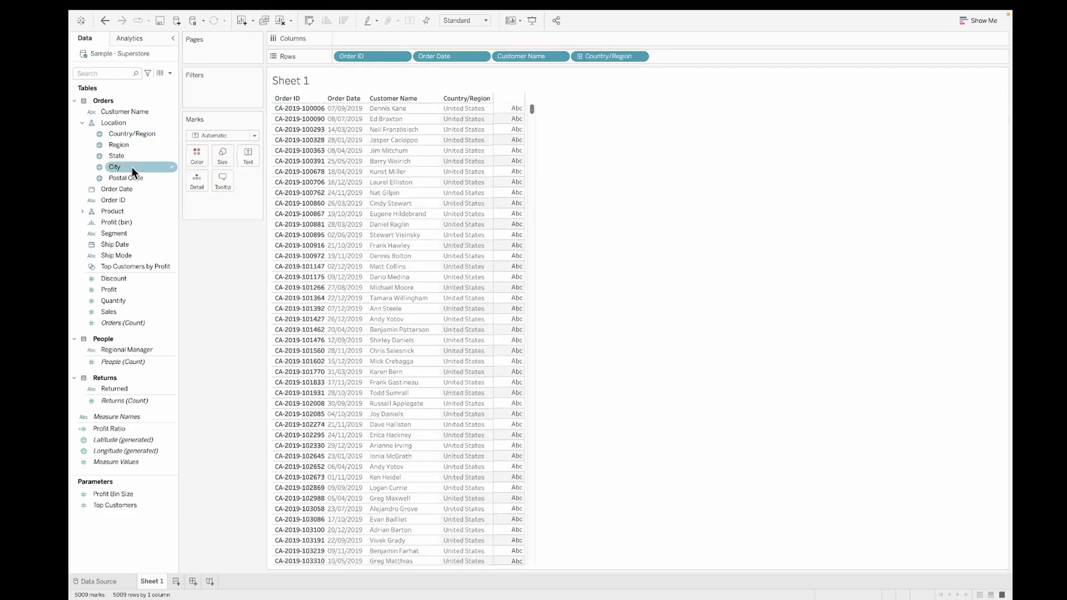
{"action": "left_click_drag", "start_coordinate": [126, 156], "coordinate": [714, 58]}
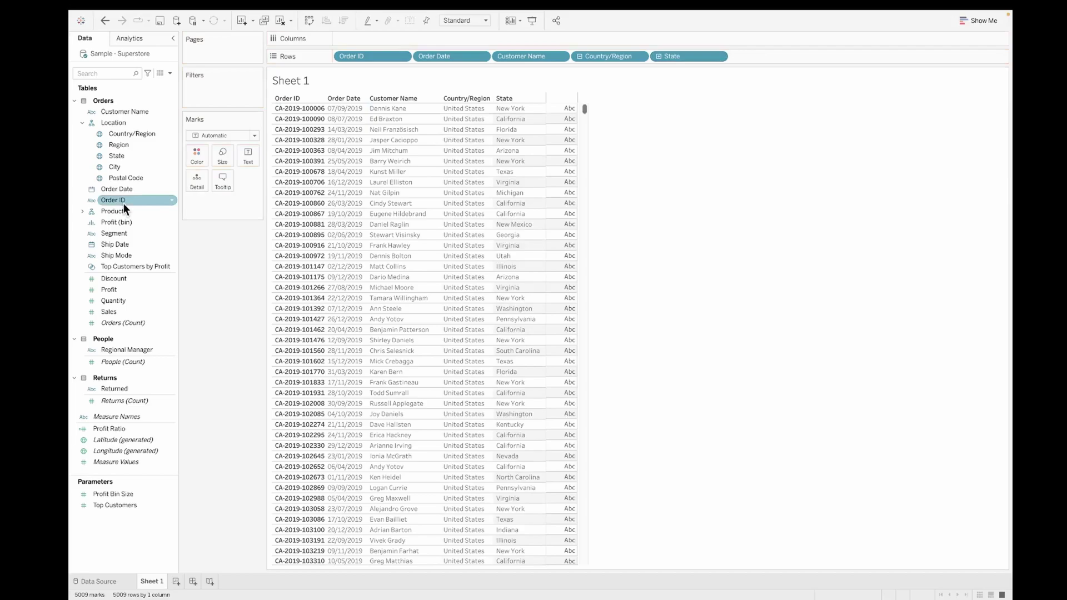
{"action": "left_click", "coordinate": [82, 213]}
{"action": "left_click_drag", "start_coordinate": [121, 223], "coordinate": [798, 57]}
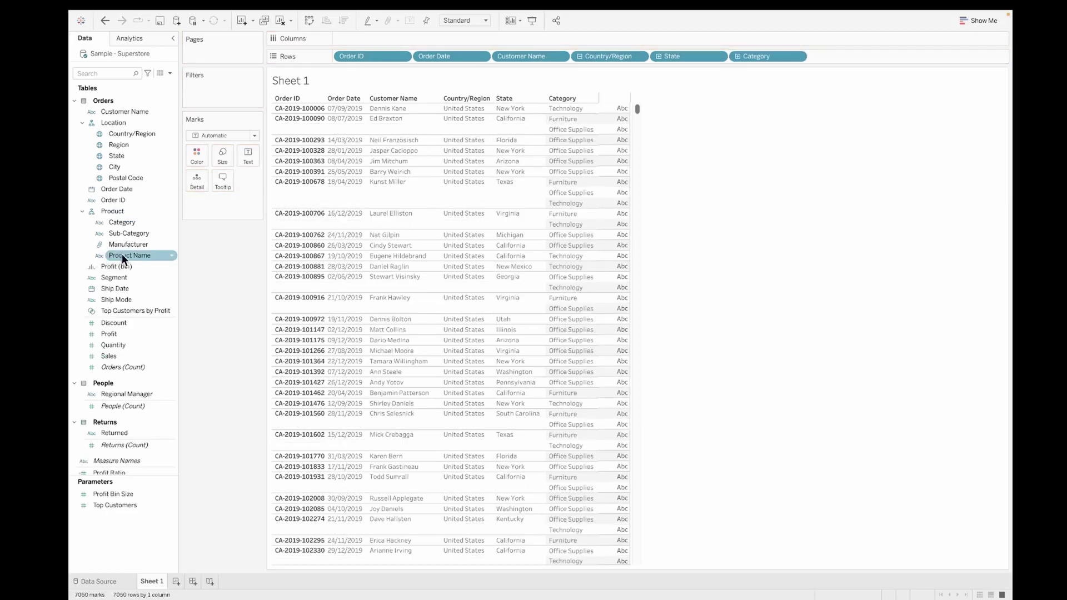
{"action": "left_click_drag", "start_coordinate": [122, 255], "coordinate": [852, 58]}
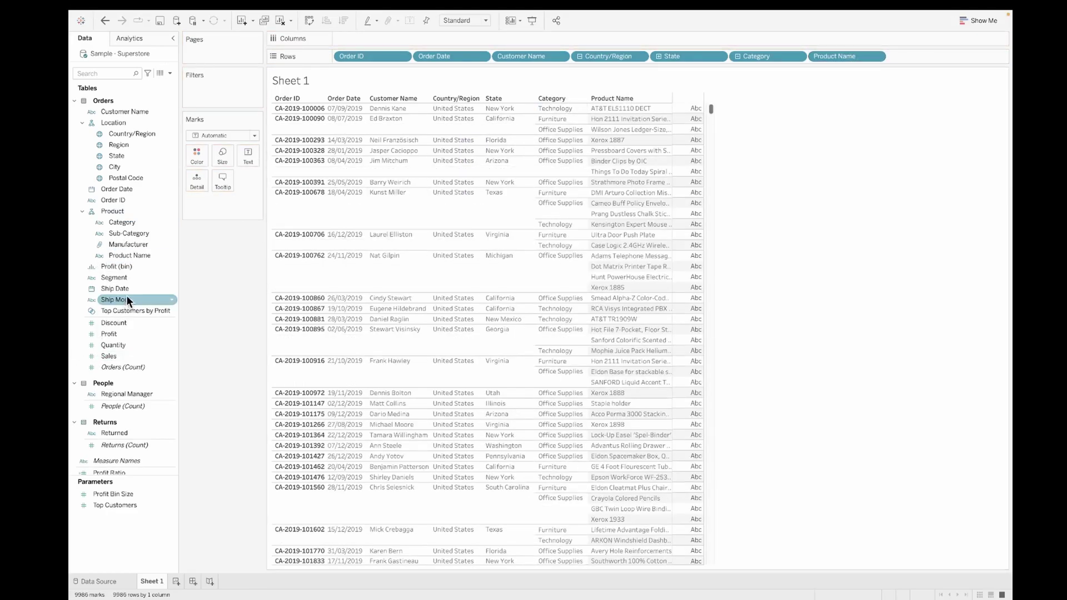
{"action": "left_click_drag", "start_coordinate": [122, 276], "coordinate": [938, 53]}
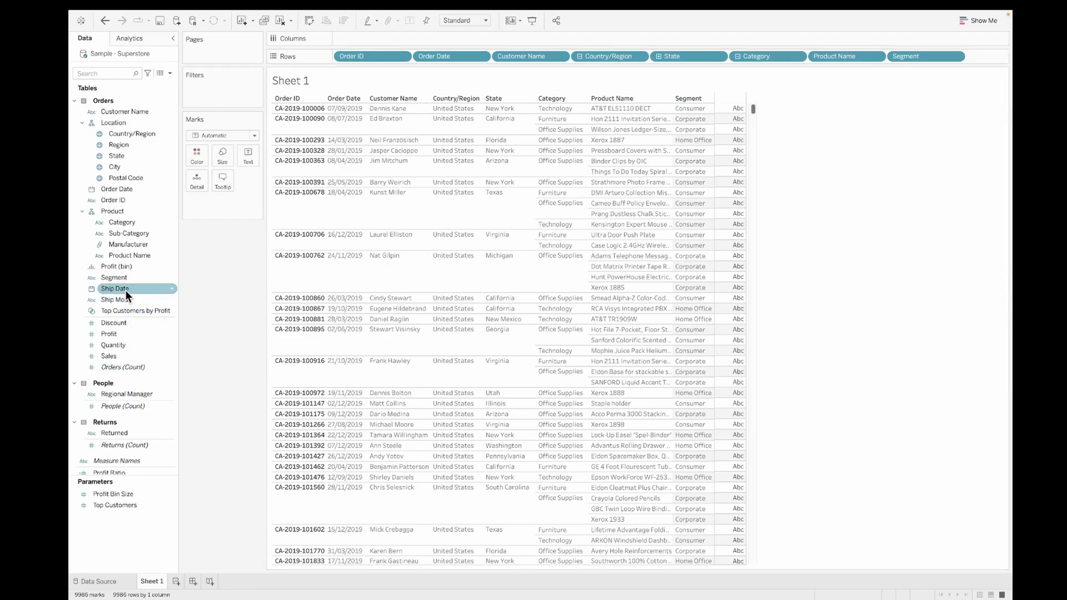
Add Ship Date as an exact, discrete date, followed by Ship Mode, to Rows
{"action": "left_click_drag", "start_coordinate": [125, 290], "coordinate": [977, 59]}
{"action": "left_click", "coordinate": [977, 58]}
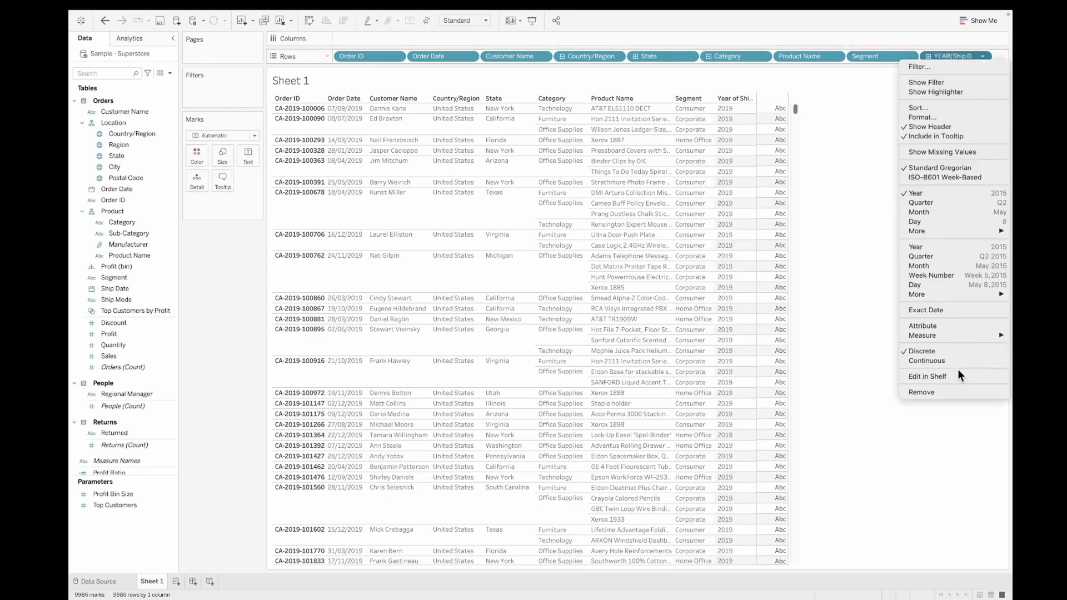
{"action": "left_click", "coordinate": [931, 310]}
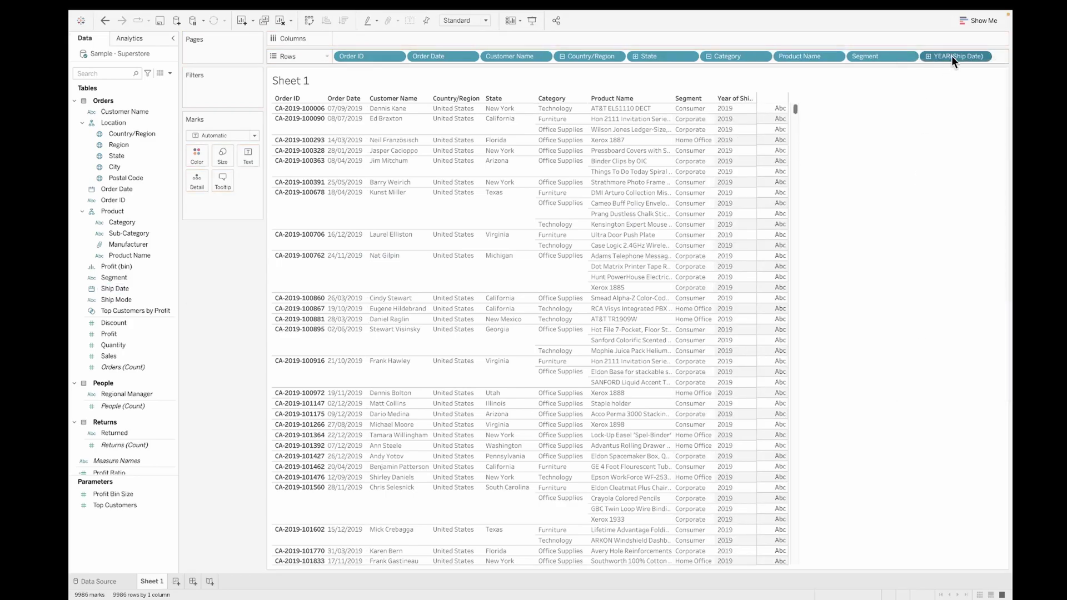
{"action": "left_click", "coordinate": [947, 58]}
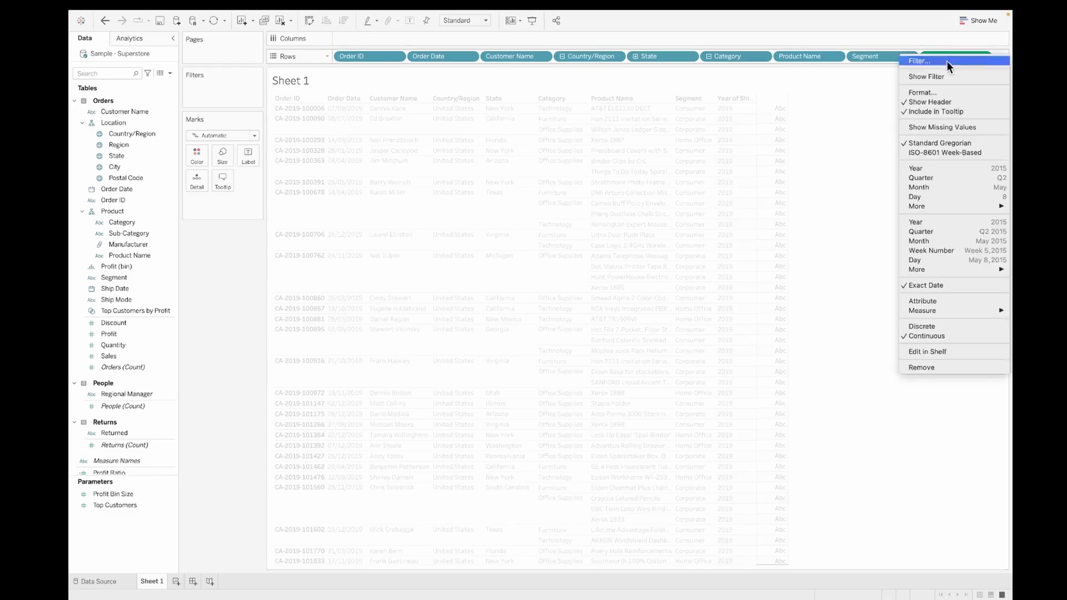
{"action": "left_click", "coordinate": [915, 327]}
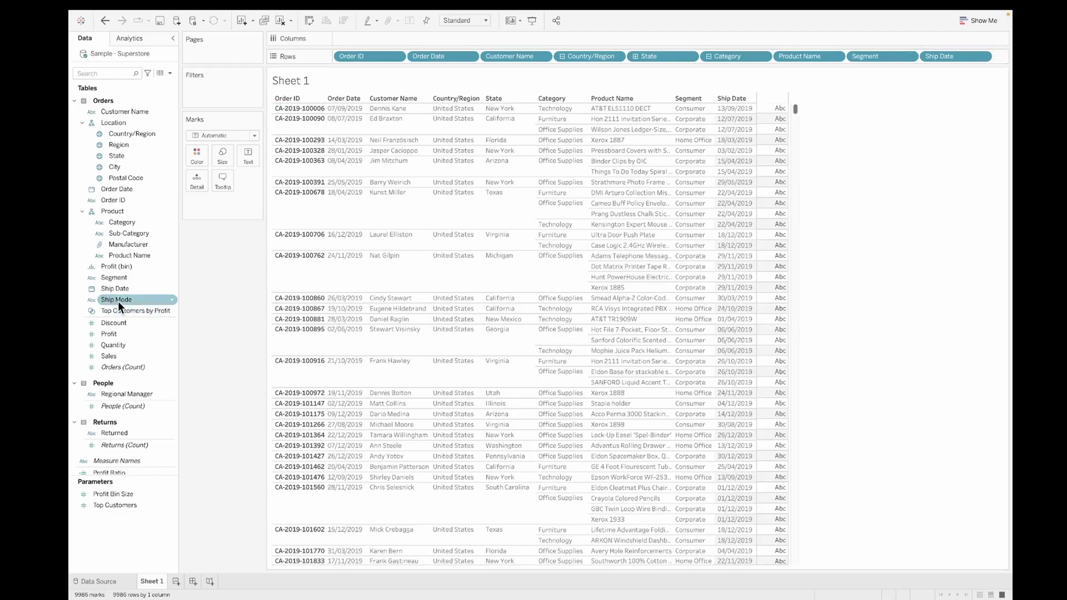
{"action": "left_click_drag", "start_coordinate": [118, 301], "coordinate": [995, 58]}
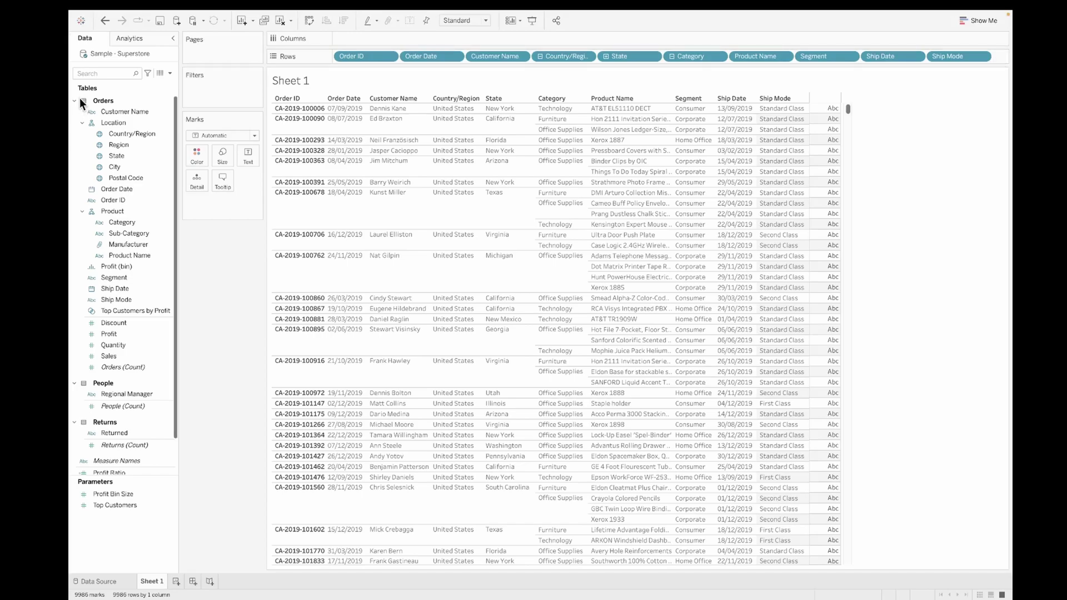
Add Discount, Orders count, and the remaining selected measures Profit, Quantity and Sales to Rows
{"action": "left_click_drag", "start_coordinate": [119, 325], "coordinate": [988, 50]}
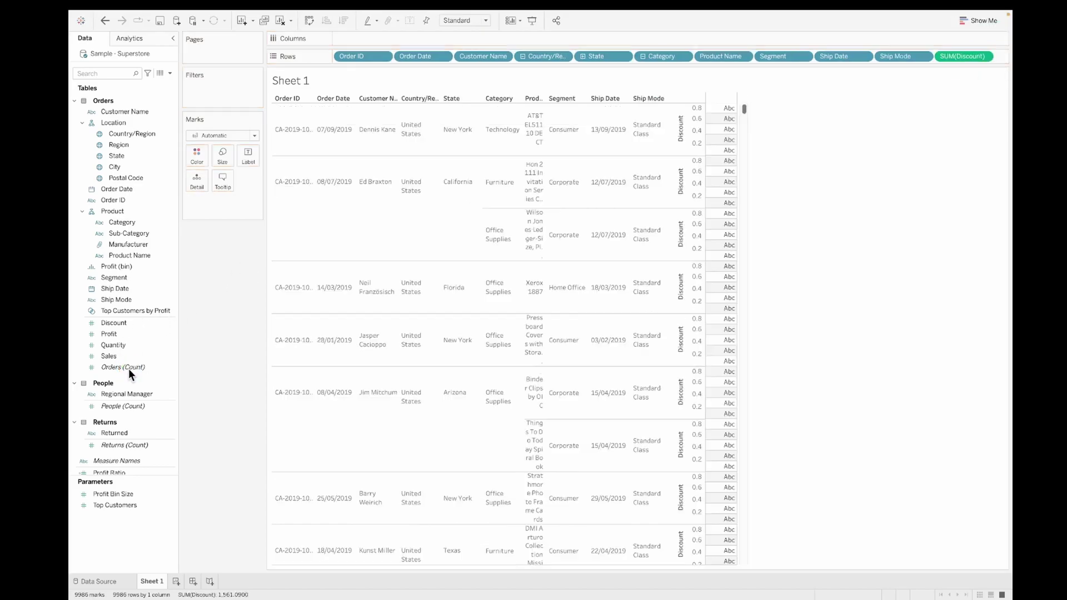
{"action": "mouse_move", "coordinate": [129, 368]}
{"action": "left_mouse_down"}
{"action": "mouse_move", "coordinate": [526, 247]}
{"action": "mouse_move", "coordinate": [978, 75]}
{"action": "mouse_move", "coordinate": [962, 56]}
{"action": "mouse_move", "coordinate": [939, 59]}
{"action": "left_mouse_up"}
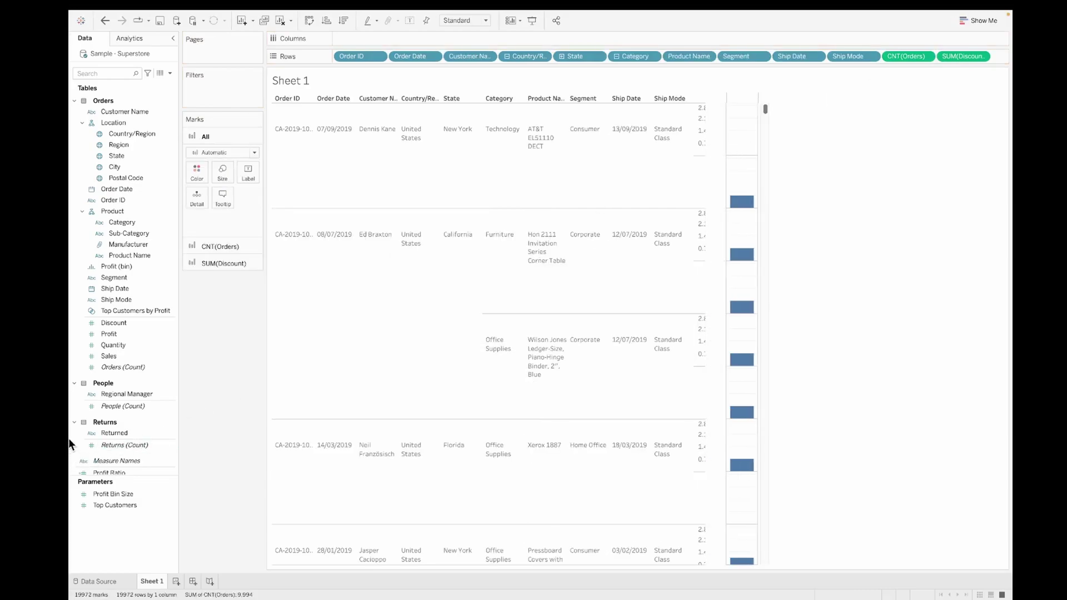
{"action": "left_click", "coordinate": [129, 325]}
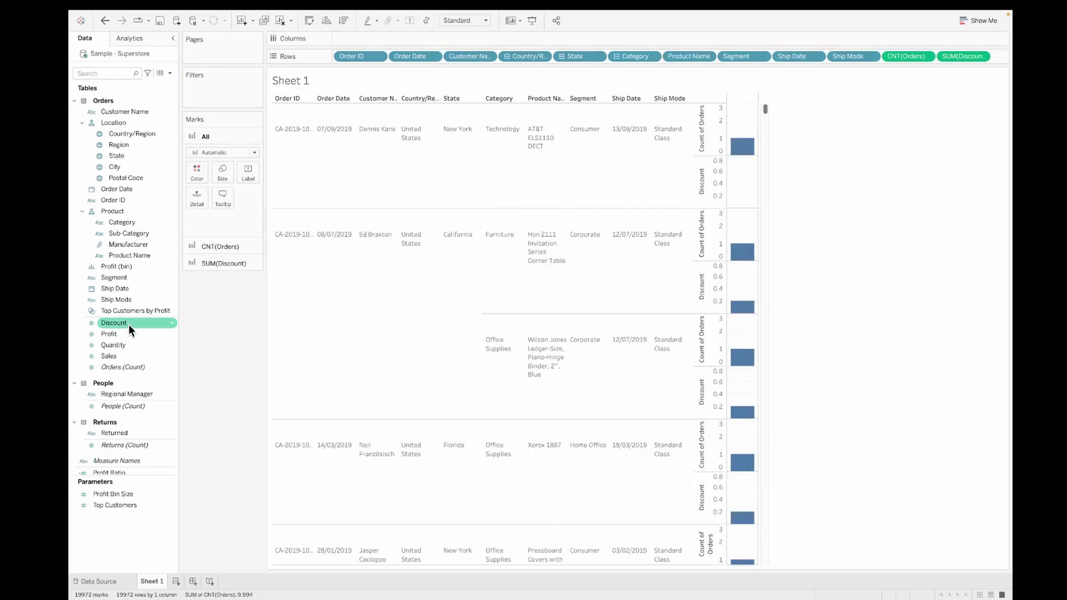
{"action": "left_click", "coordinate": [124, 368], "text": "shift"}
{"action": "left_click_drag", "start_coordinate": [128, 356], "coordinate": [912, 54]}
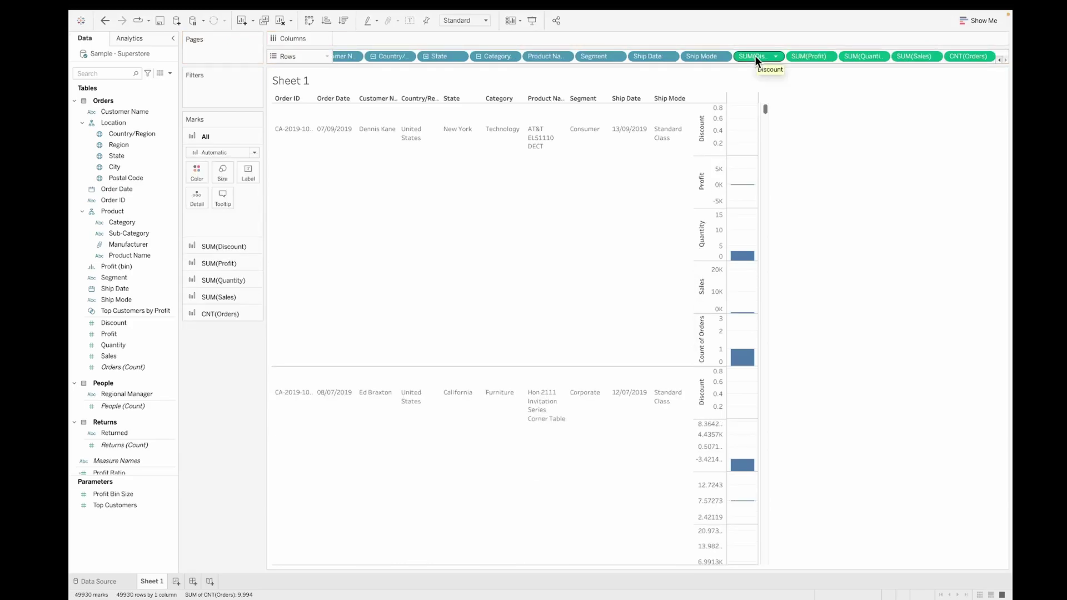
Make the count of orders pill Discrete so it shows as numbers
{"action": "left_click", "coordinate": [745, 56]}
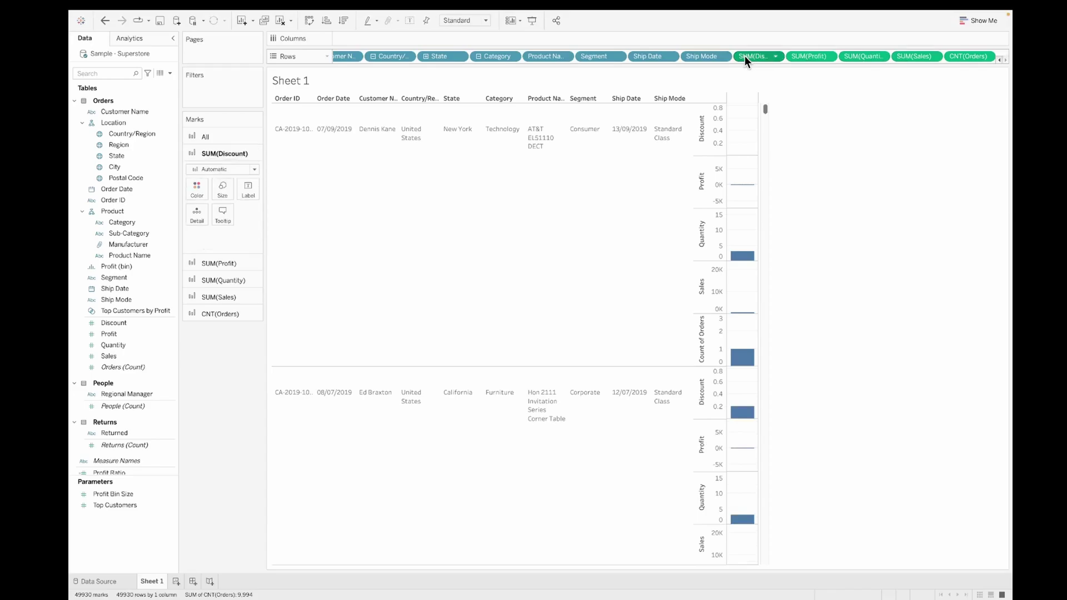
{"action": "right_click", "coordinate": [954, 59]}
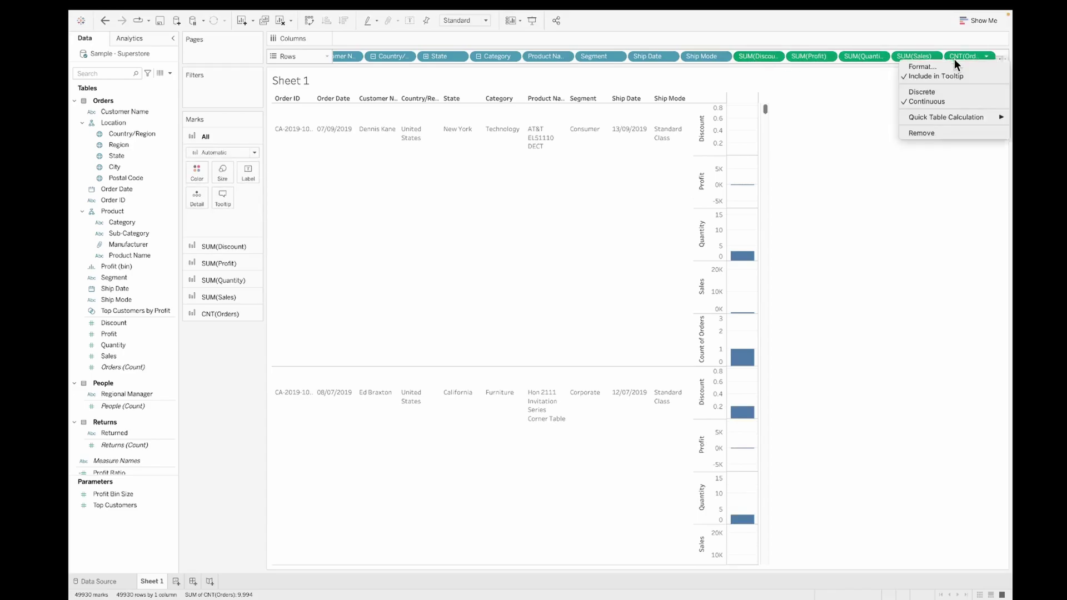
{"action": "left_click", "coordinate": [933, 93]}
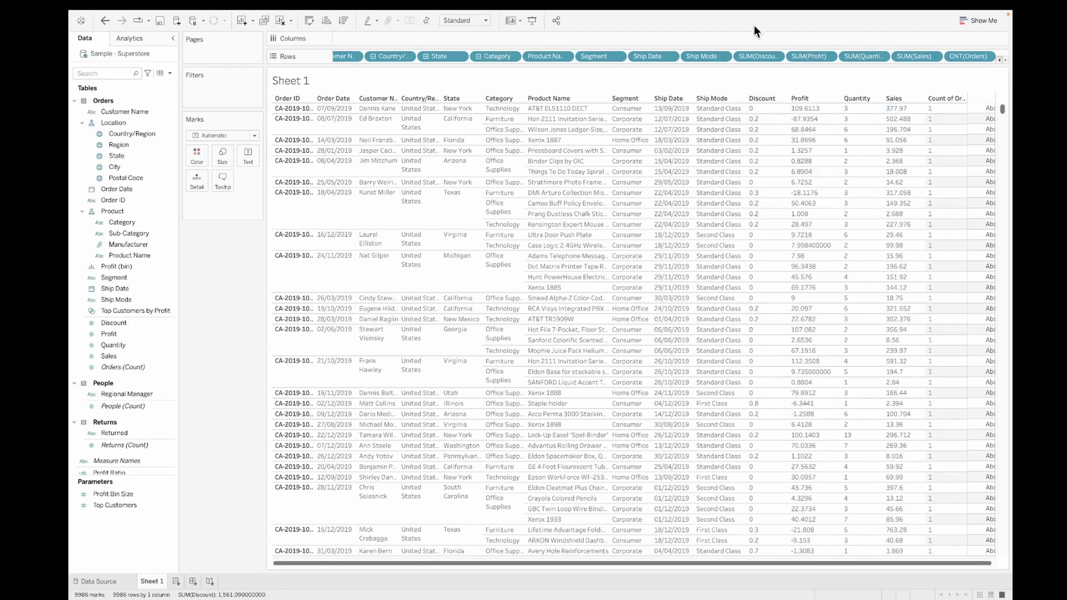
Format SUM(Discount) numbers as Percentage with 0 decimal places
{"action": "left_click", "coordinate": [757, 56]}
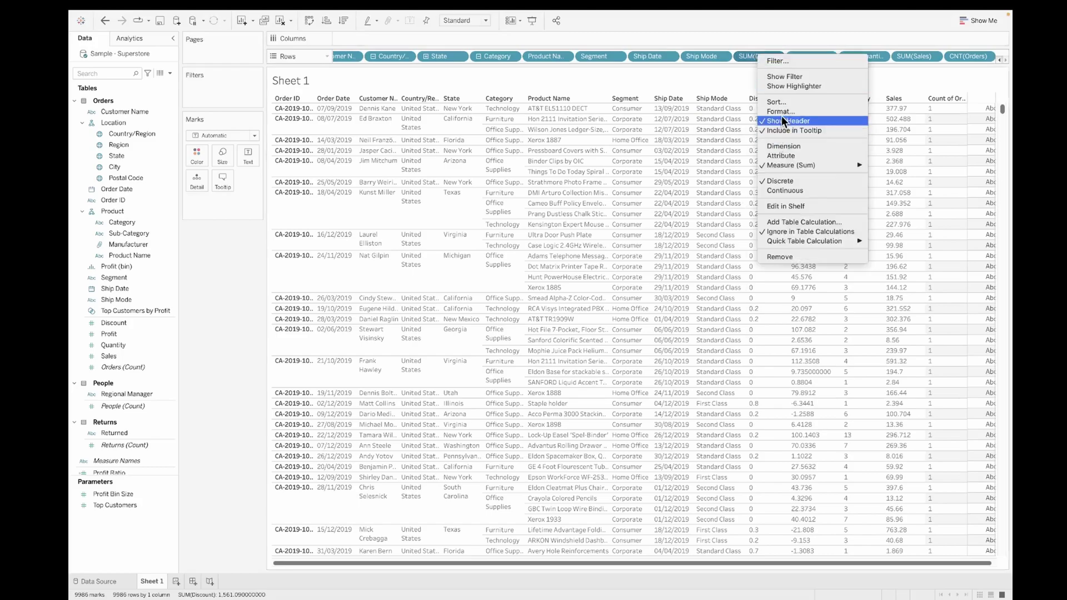
{"action": "left_click", "coordinate": [783, 112]}
{"action": "left_click", "coordinate": [150, 141]}
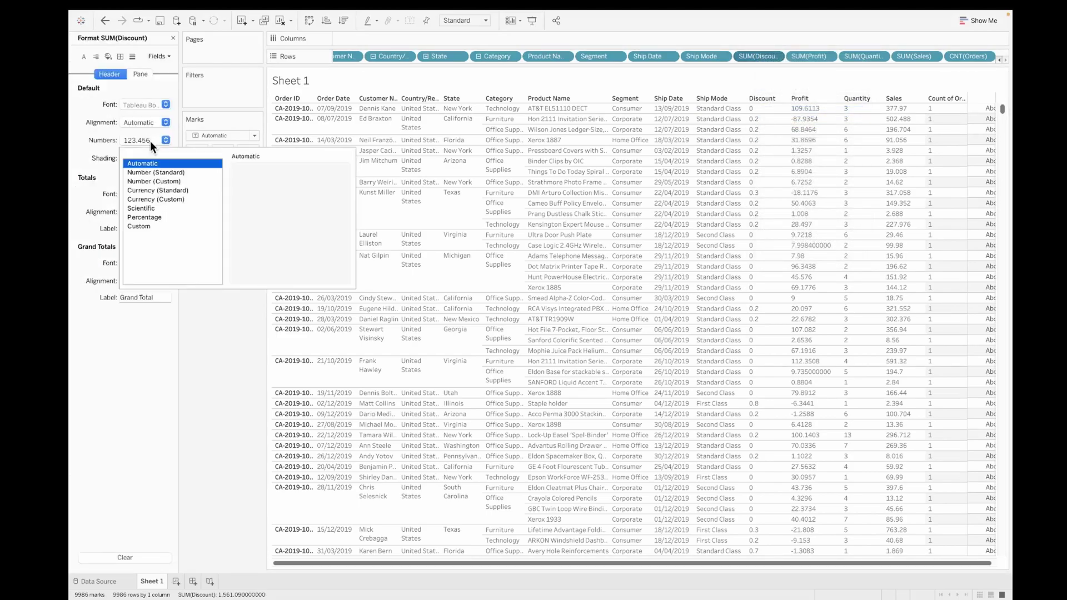
{"action": "left_click", "coordinate": [155, 215]}
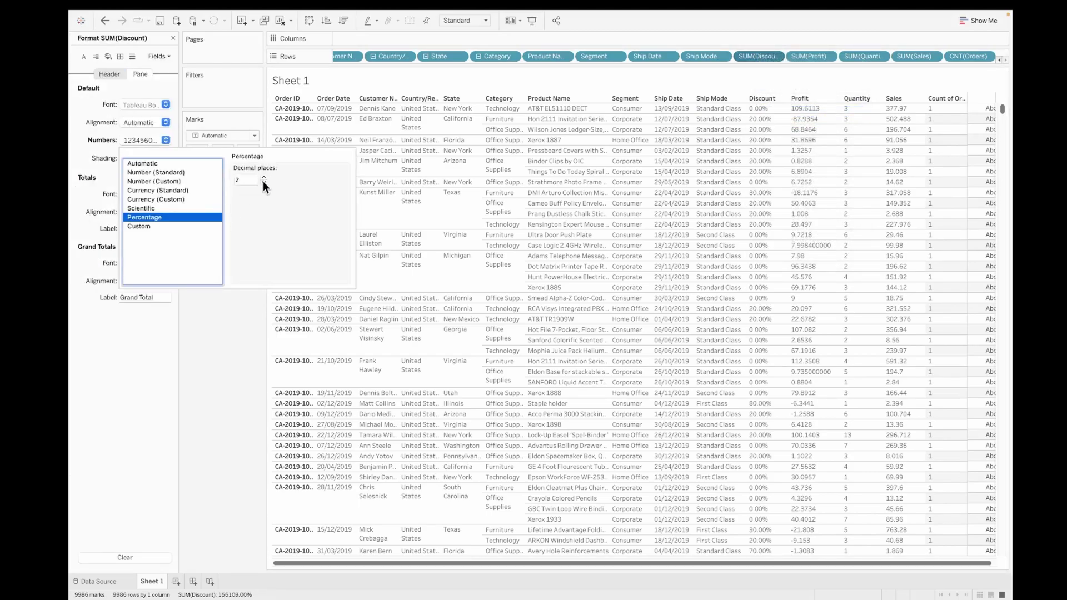
{"action": "left_click", "coordinate": [264, 183]}
{"action": "left_click", "coordinate": [264, 183]}
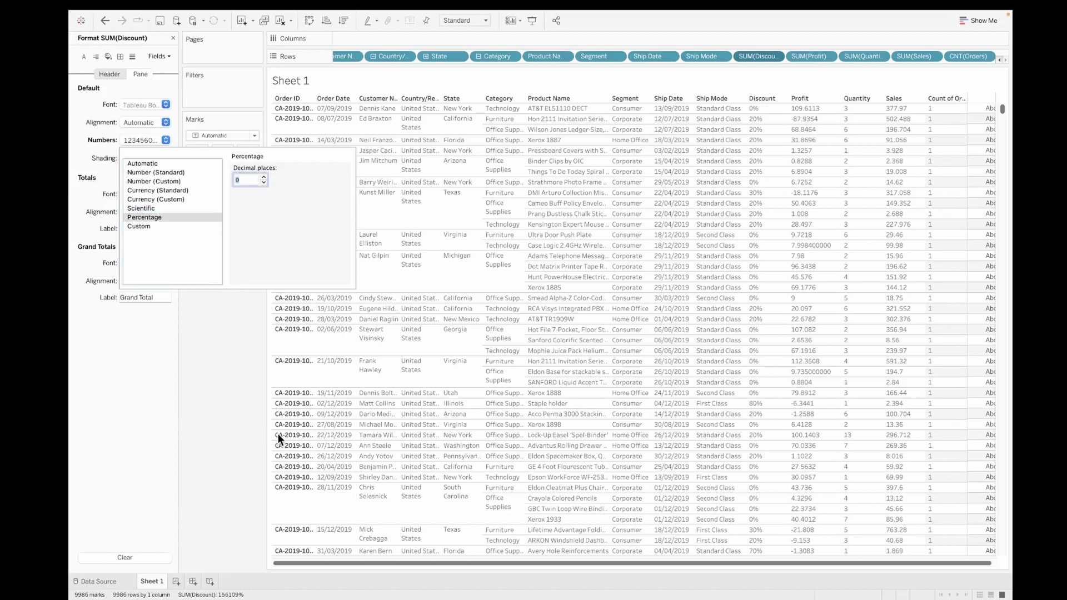
{"action": "left_click", "coordinate": [902, 301]}
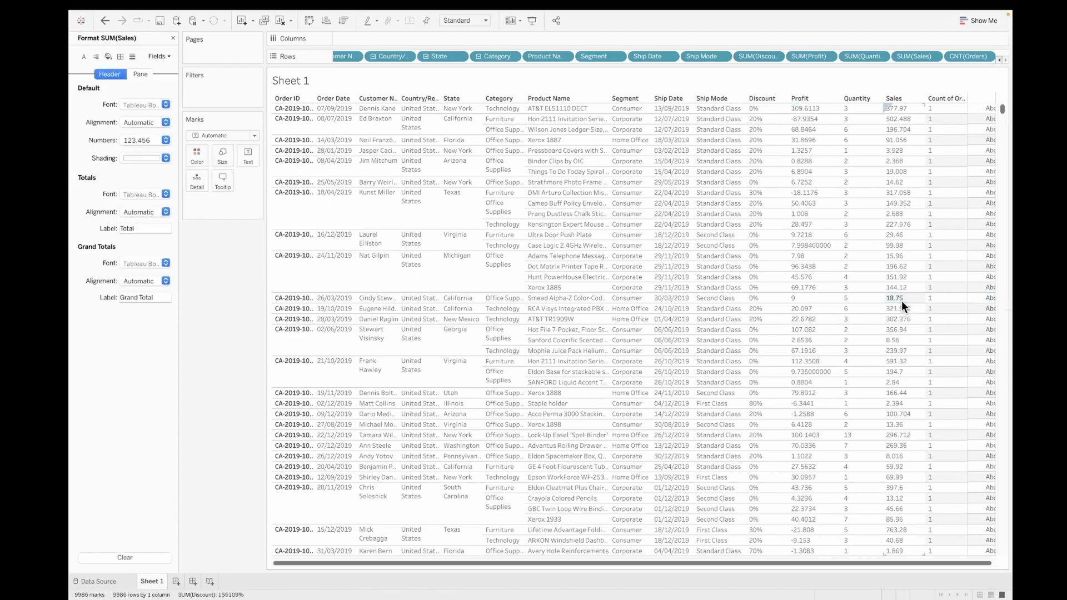
{"action": "left_click_drag", "start_coordinate": [1002, 111], "coordinate": [1003, 285]}
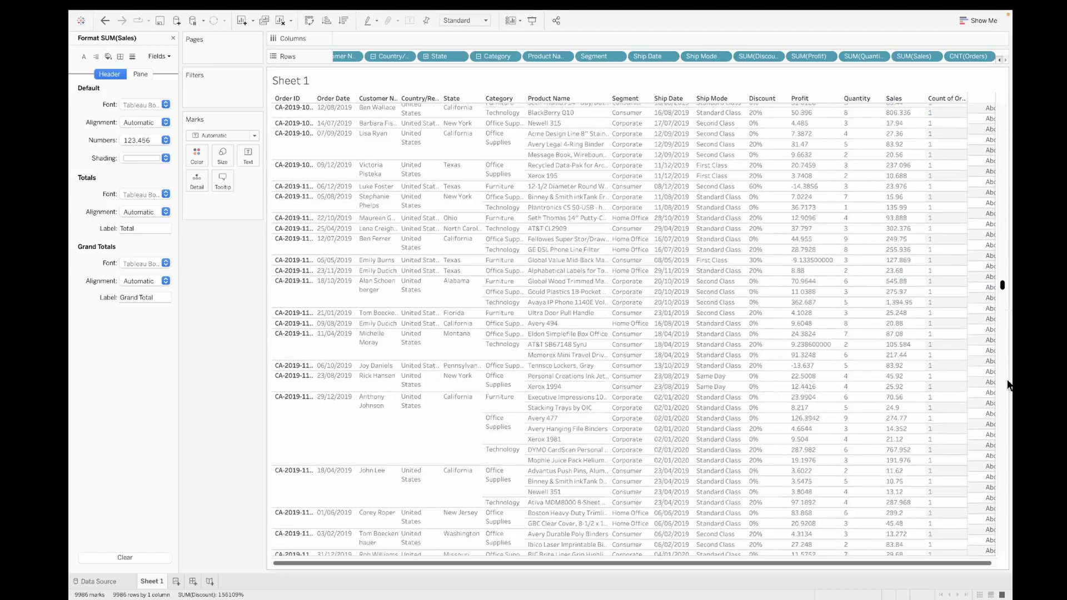
{"action": "left_click_drag", "start_coordinate": [1009, 384], "coordinate": [1007, 67]}
Move SUM(Discount) to the end so measures read Sales, Profit, Quantity, Discount
{"action": "mouse_move", "coordinate": [1011, 17]}
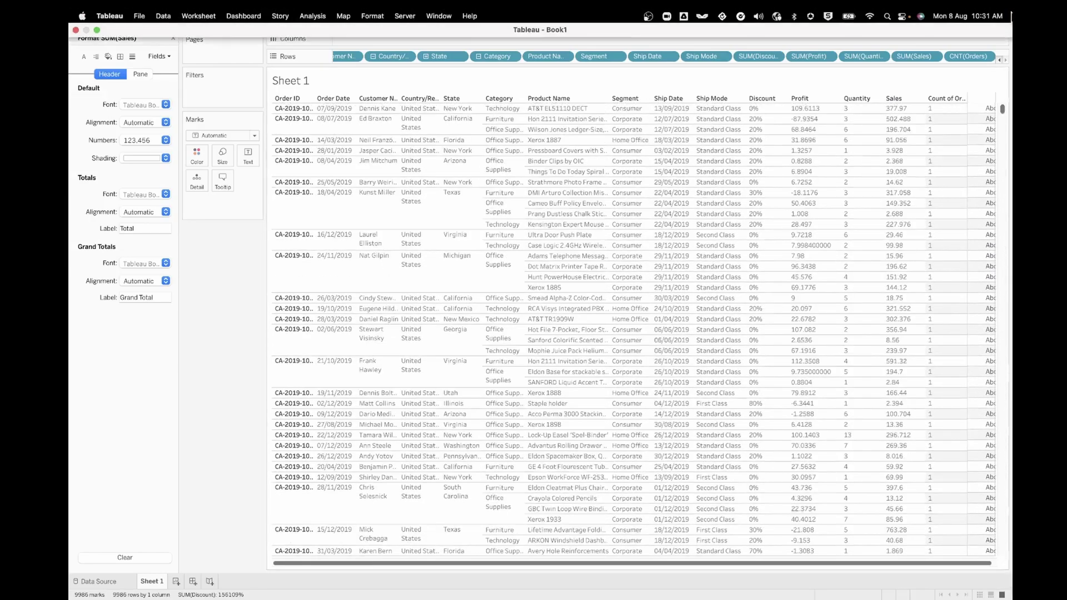
{"action": "mouse_move", "coordinate": [748, 55]}
{"action": "left_mouse_down"}
{"action": "mouse_move", "coordinate": [989, 58]}
{"action": "mouse_move", "coordinate": [733, 59]}
{"action": "left_mouse_up"}
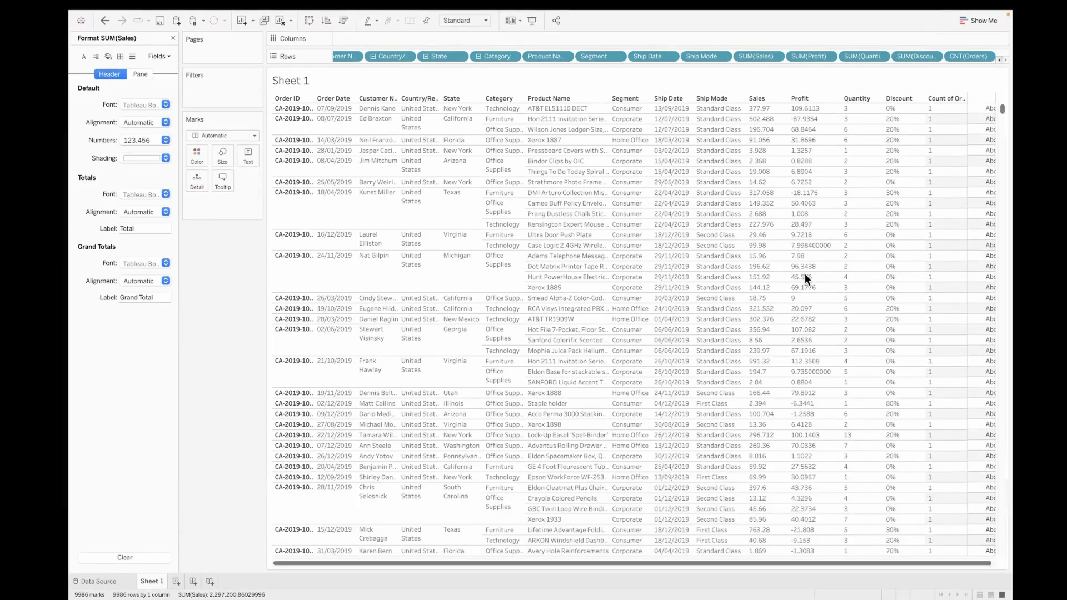
{"action": "scroll", "coordinate": [1002, 108], "scroll_direction": "down", "scroll_amount": 15}
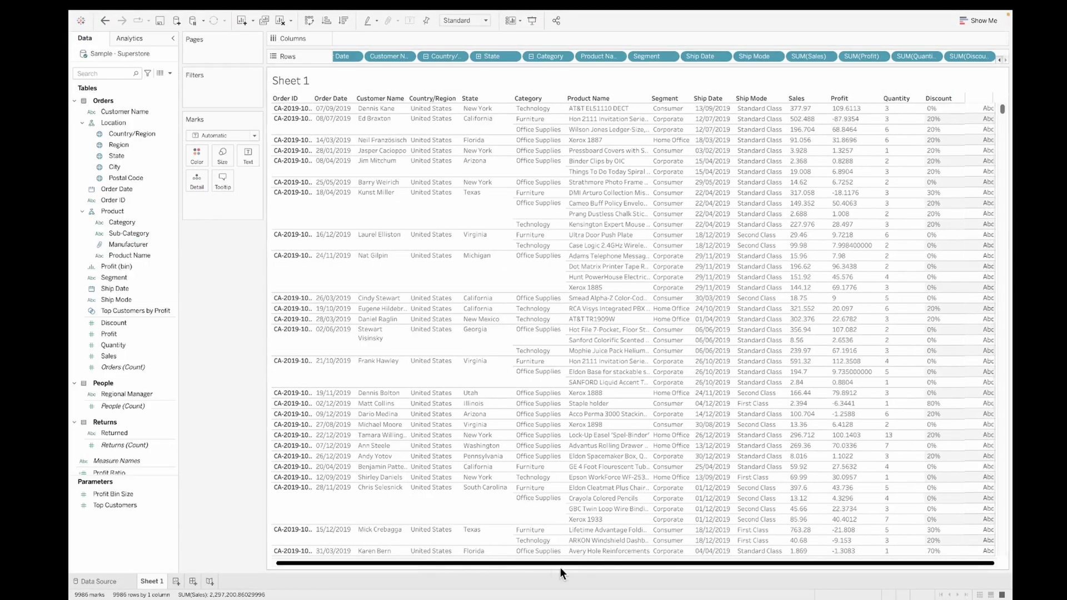
Place Sheet 1 on a new dashboard, resize it, and open Format Title for its title
{"action": "left_click", "coordinate": [193, 582]}
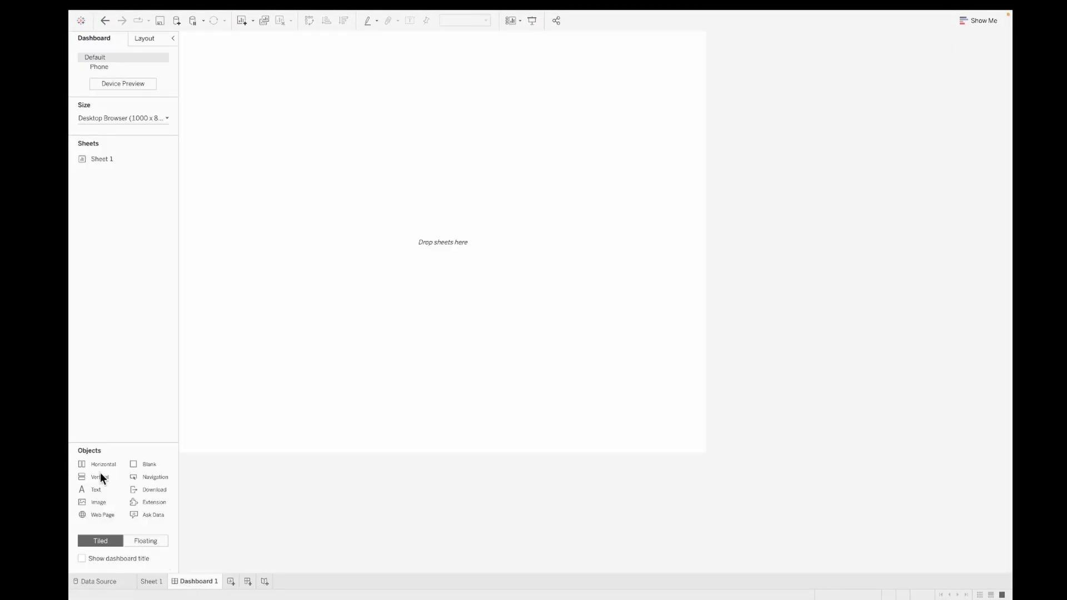
{"action": "left_click_drag", "start_coordinate": [115, 158], "coordinate": [395, 271]}
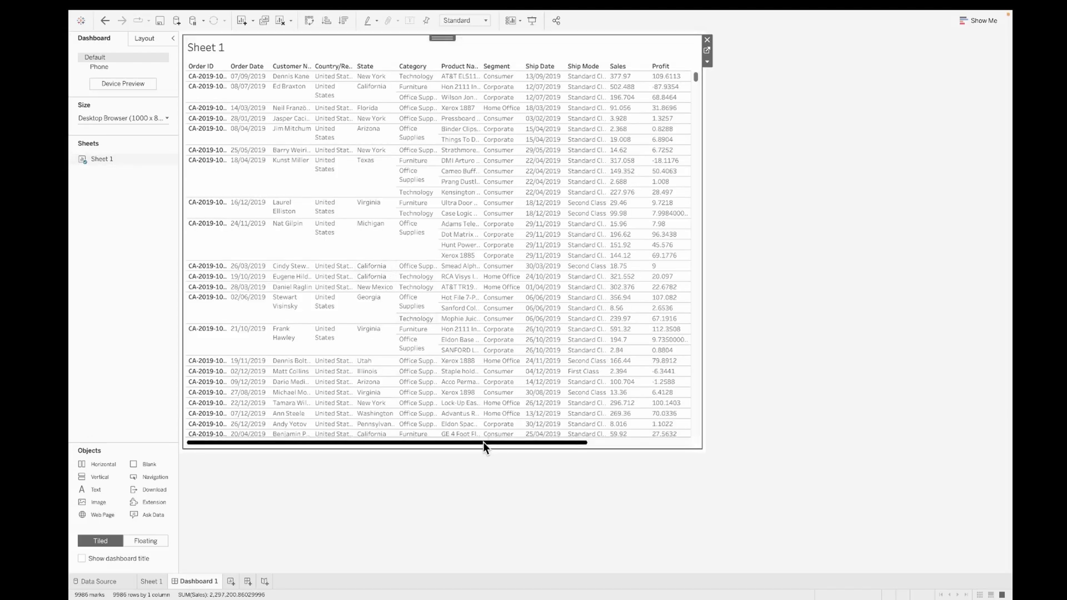
{"action": "left_click_drag", "start_coordinate": [483, 442], "coordinate": [318, 442]}
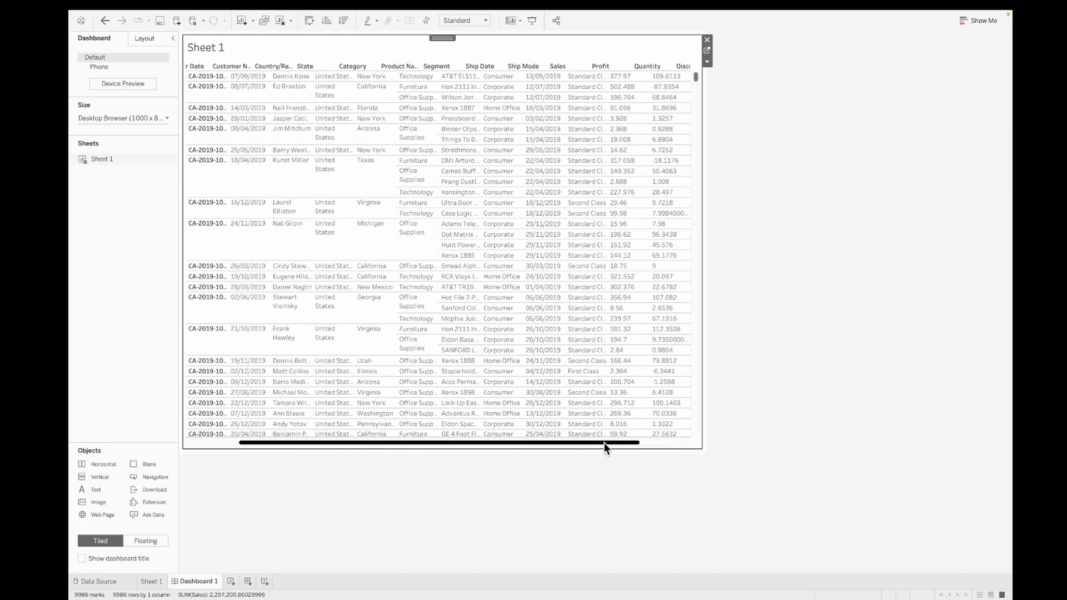
{"action": "left_click_drag", "start_coordinate": [603, 442], "coordinate": [284, 434]}
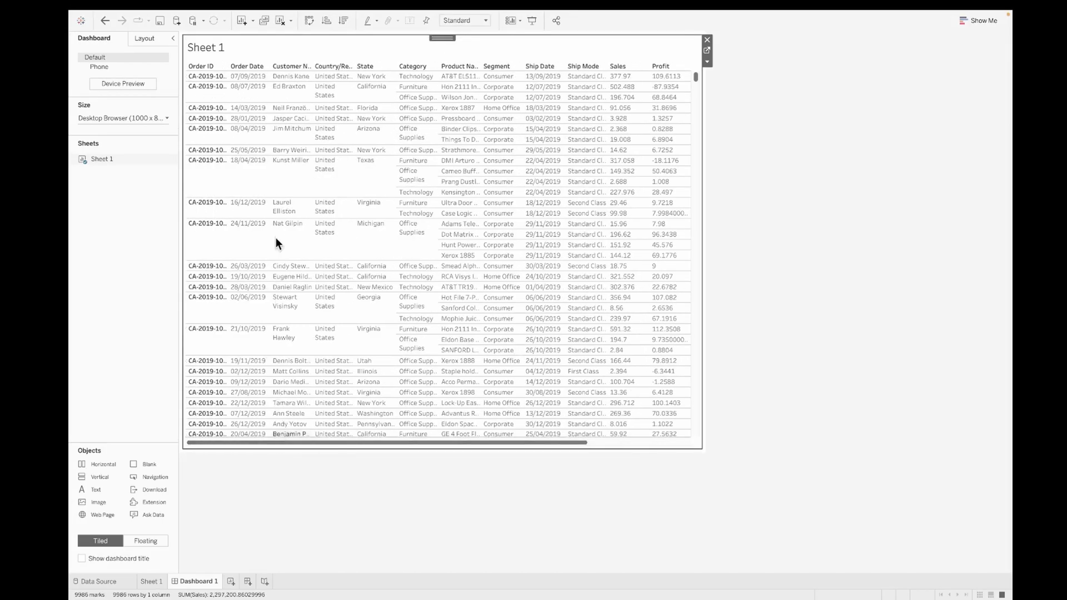
{"action": "right_click", "coordinate": [221, 41]}
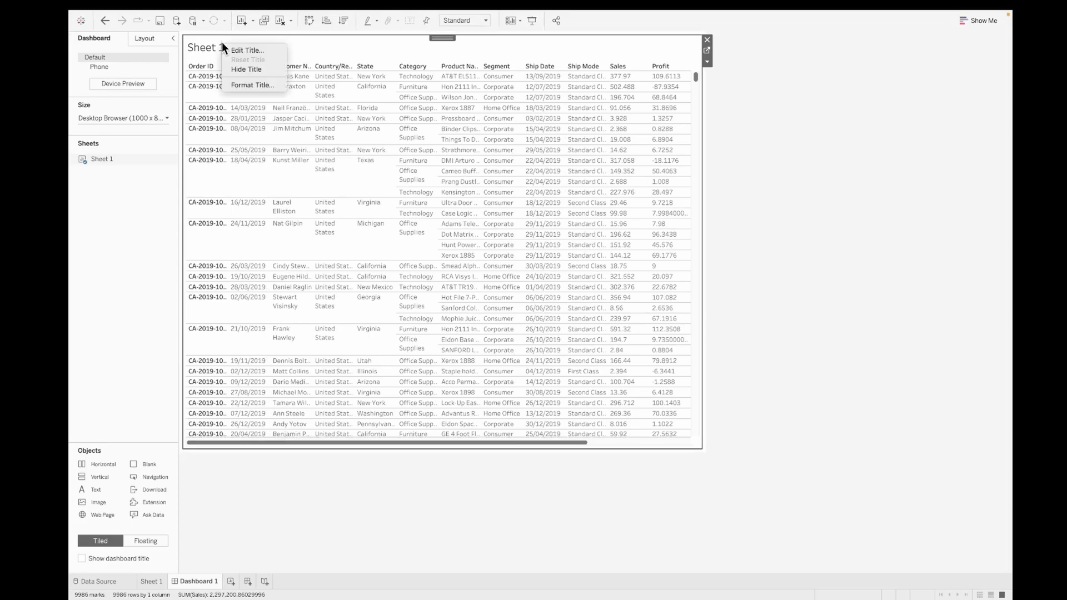
{"action": "left_click", "coordinate": [245, 84]}
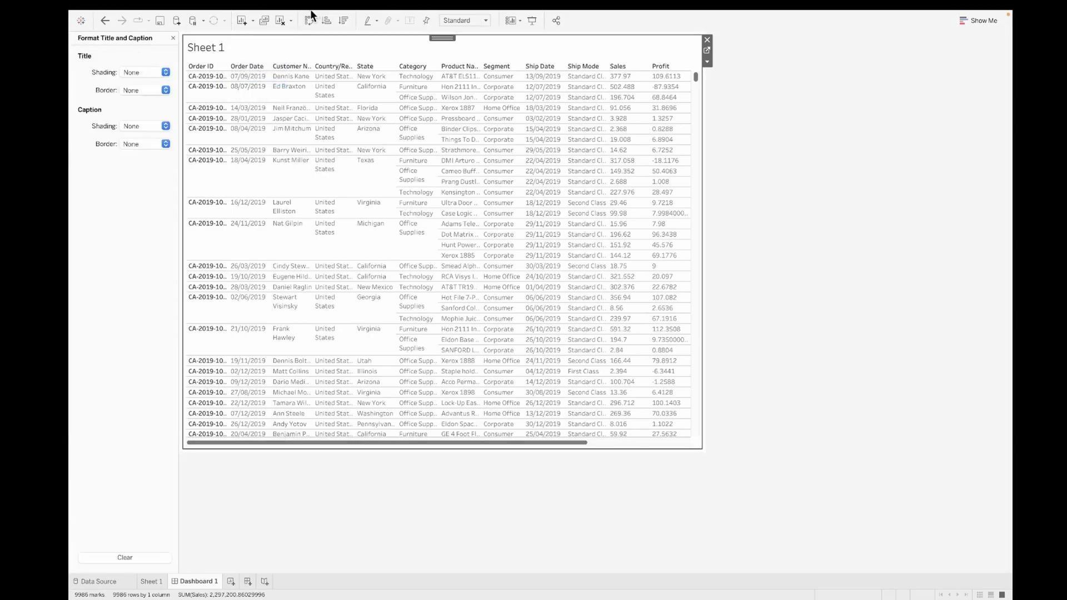
In Dashboard > Format, set the dashboard title font to Tableau Bold in black
{"action": "mouse_move", "coordinate": [309, 7]}
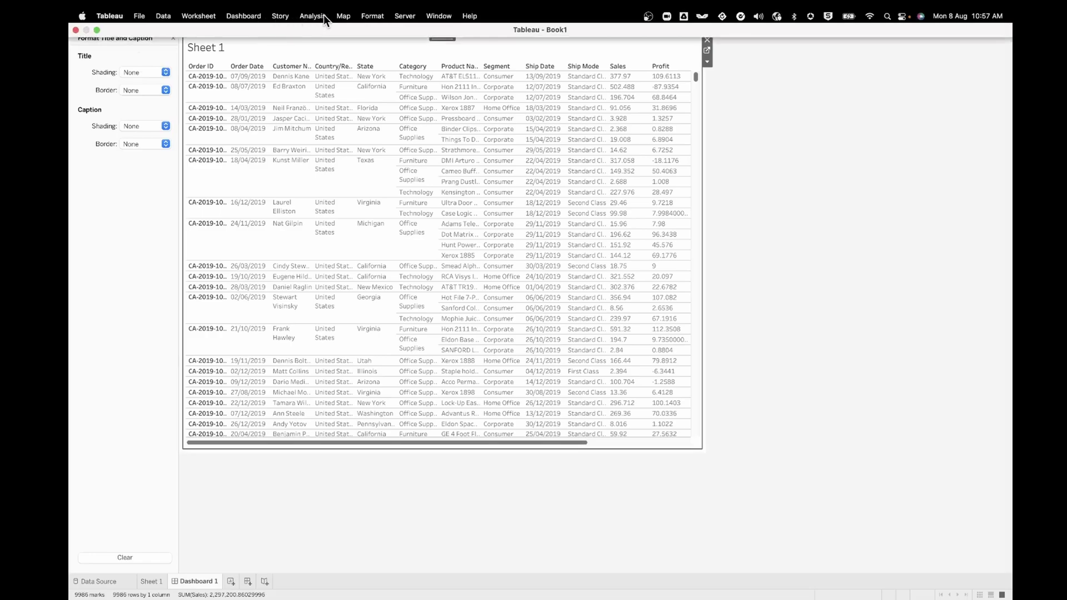
{"action": "left_click", "coordinate": [256, 16]}
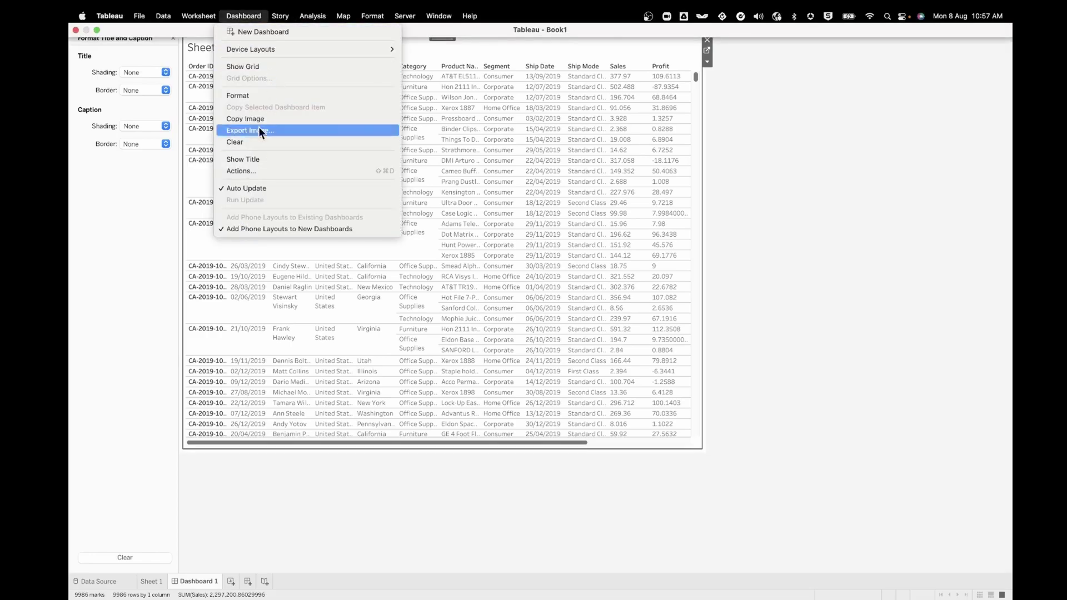
{"action": "left_click", "coordinate": [262, 94]}
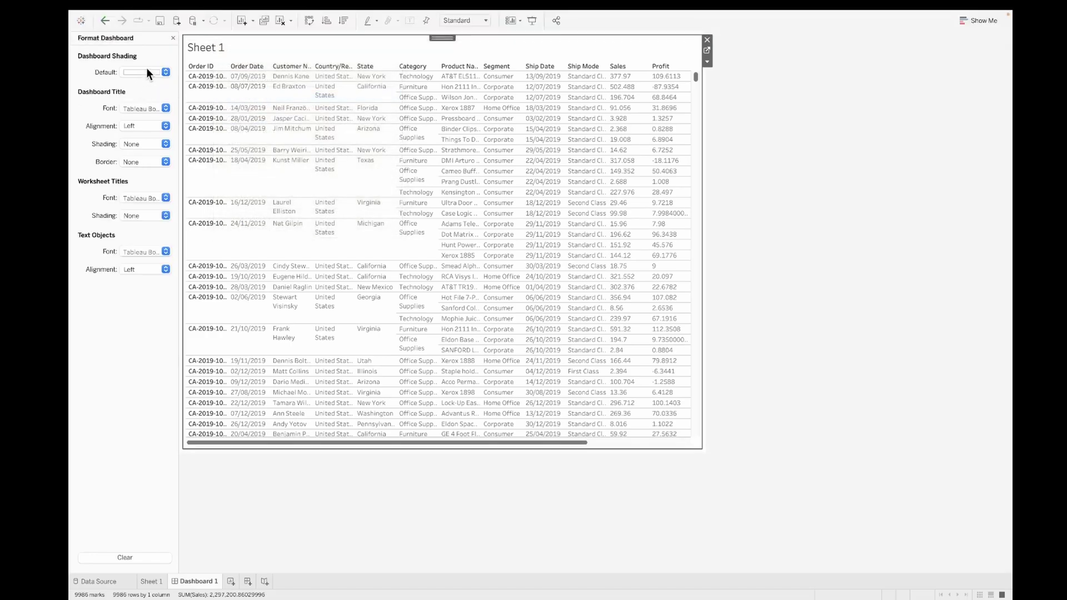
{"action": "left_click", "coordinate": [145, 108]}
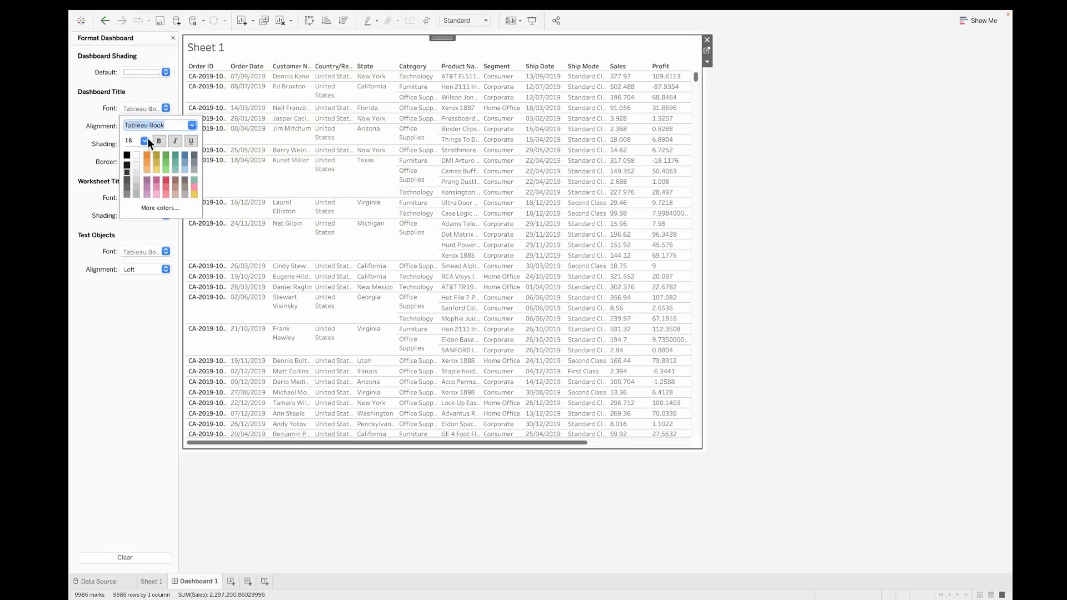
{"action": "left_click", "coordinate": [127, 157]}
{"action": "left_click", "coordinate": [192, 125]}
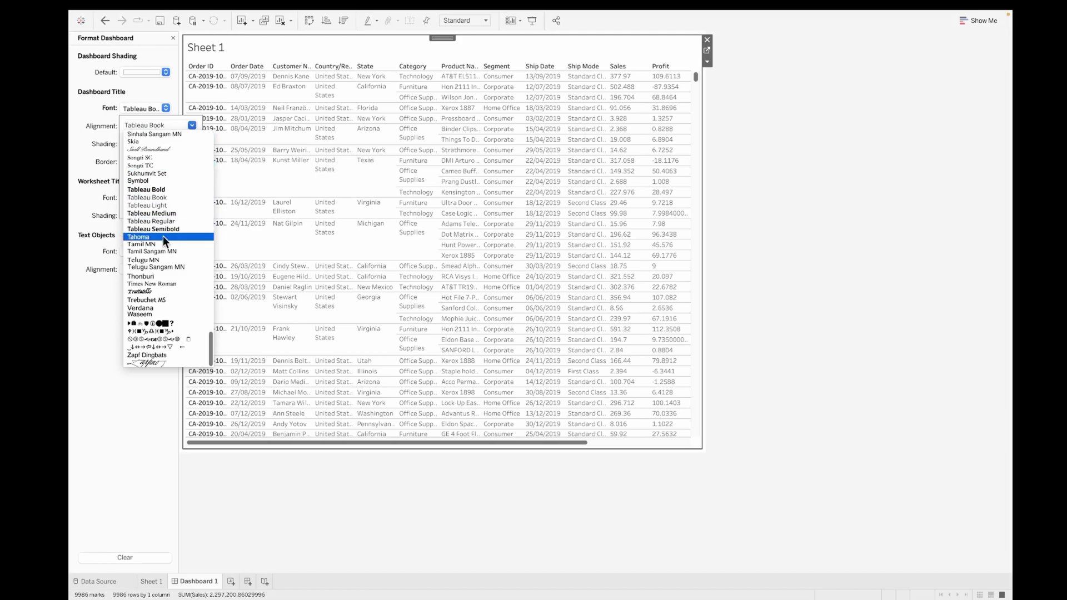
{"action": "left_click", "coordinate": [155, 190]}
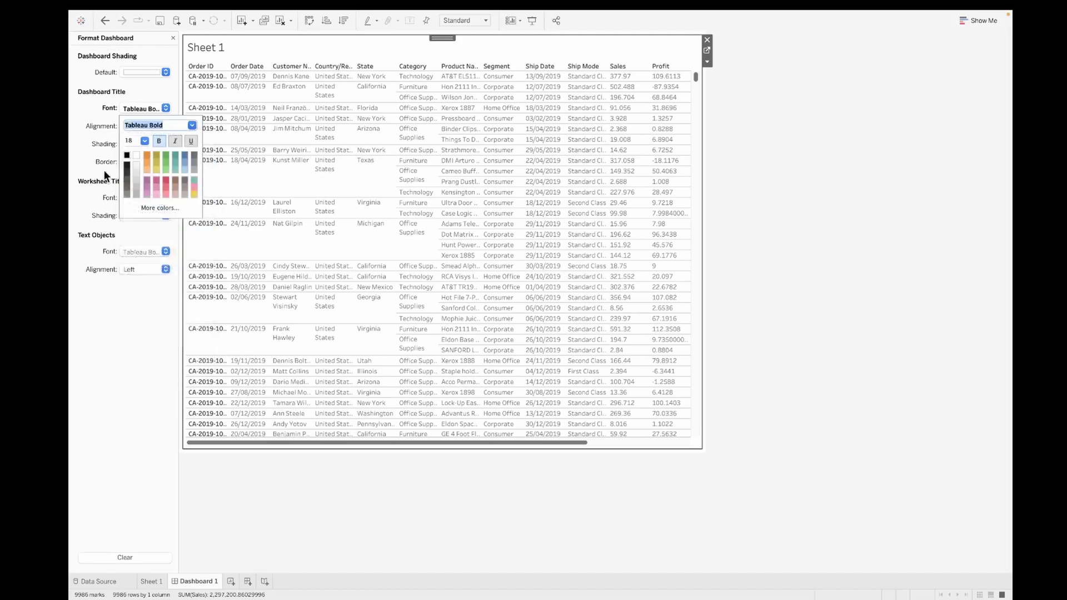
{"action": "left_click", "coordinate": [81, 128]}
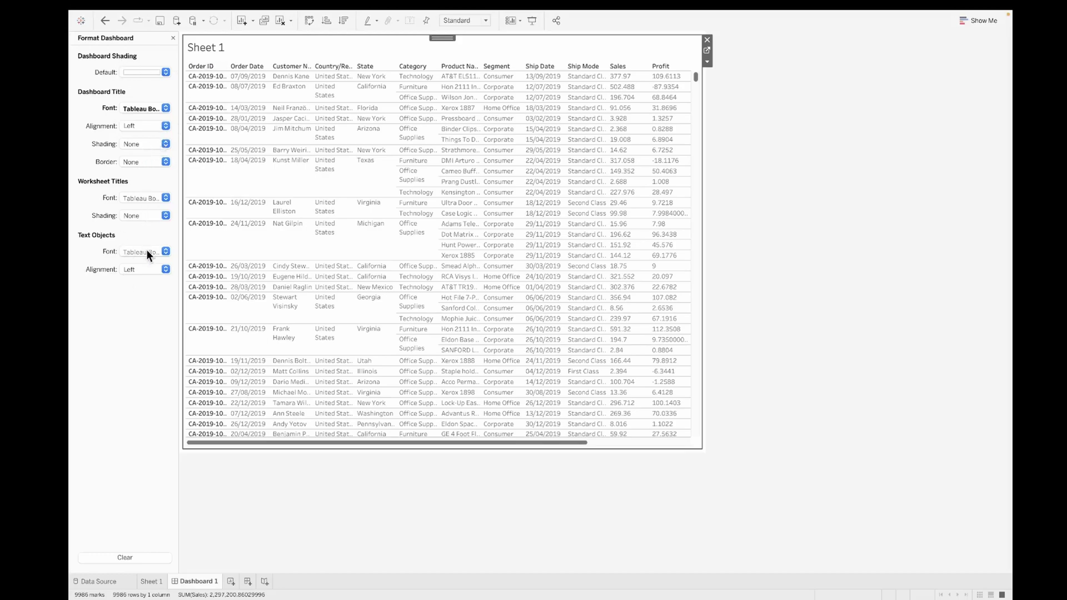
Set the worksheet title font to Tableau Bold in white
{"action": "left_click", "coordinate": [156, 199]}
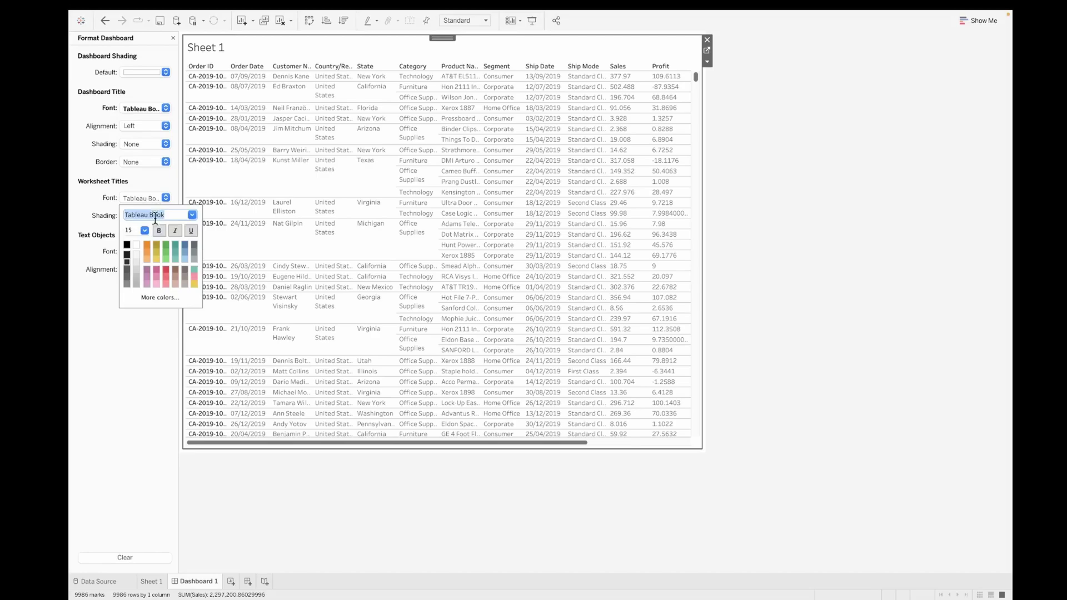
{"action": "left_click", "coordinate": [192, 215]}
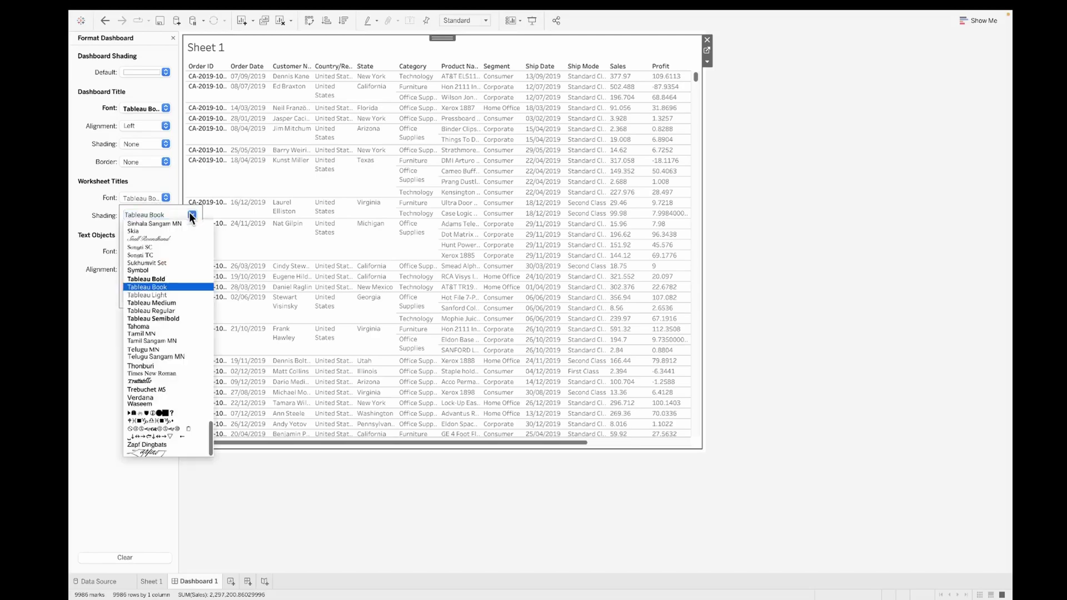
{"action": "left_click", "coordinate": [161, 279]}
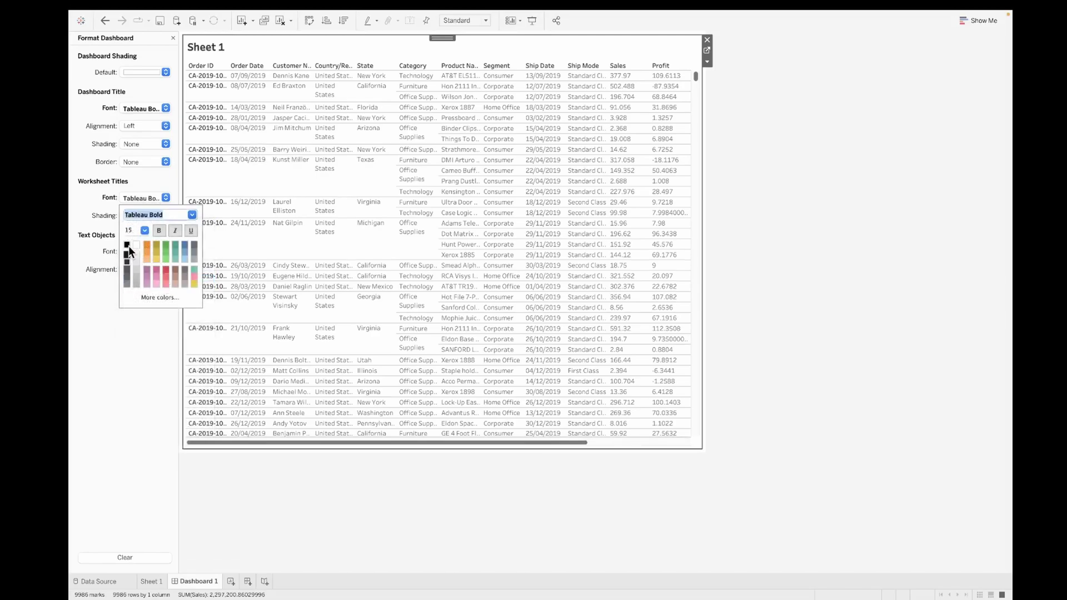
{"action": "left_click", "coordinate": [168, 230]}
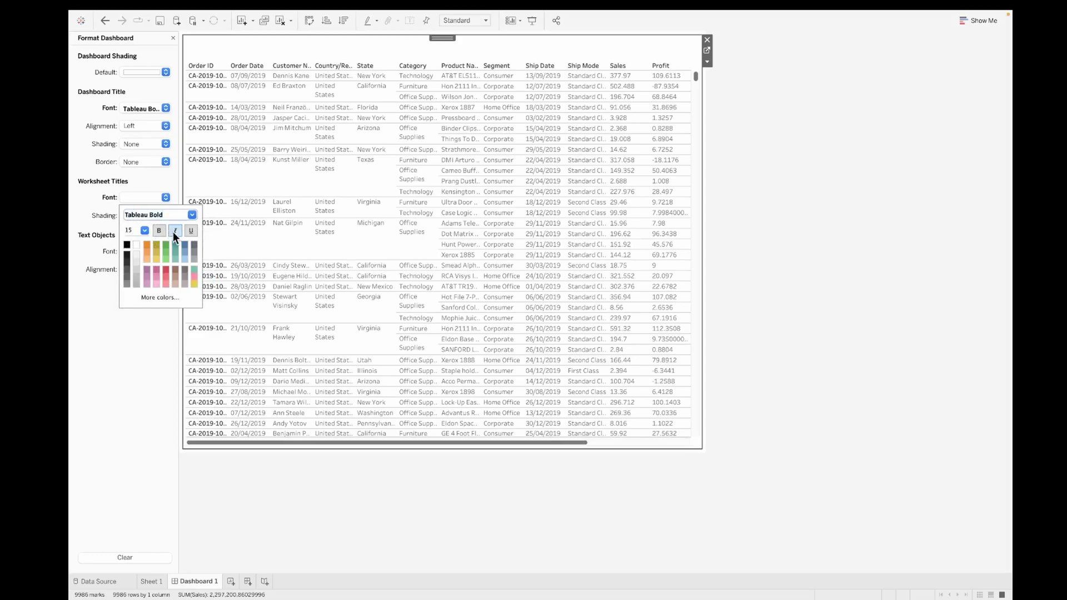
{"action": "left_click", "coordinate": [100, 229]}
Give worksheet titles a custom blue shading chosen via More colors
{"action": "left_click", "coordinate": [128, 216]}
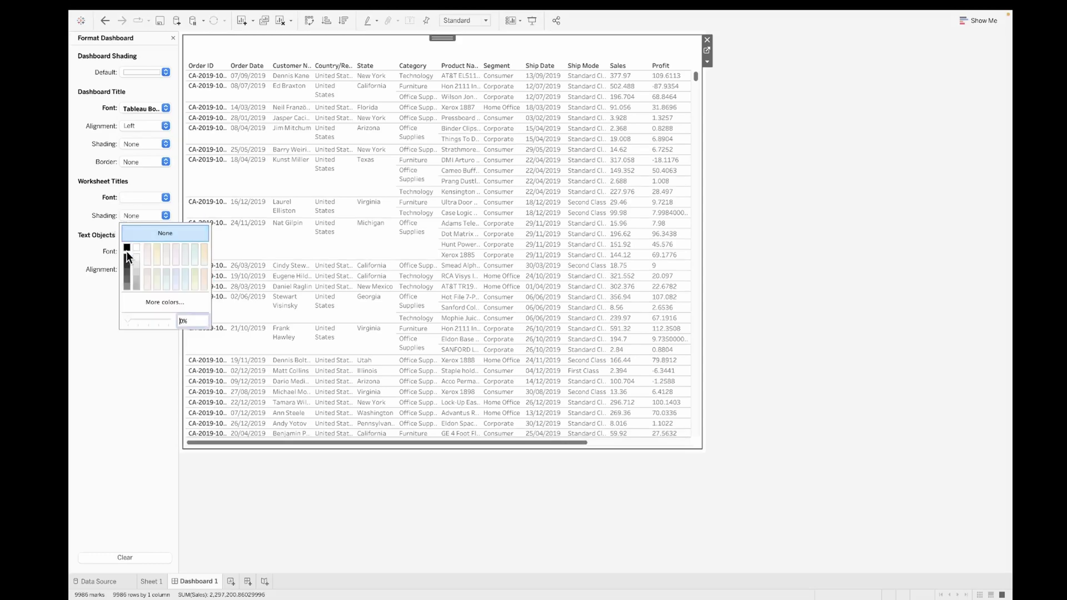
{"action": "left_click", "coordinate": [165, 304]}
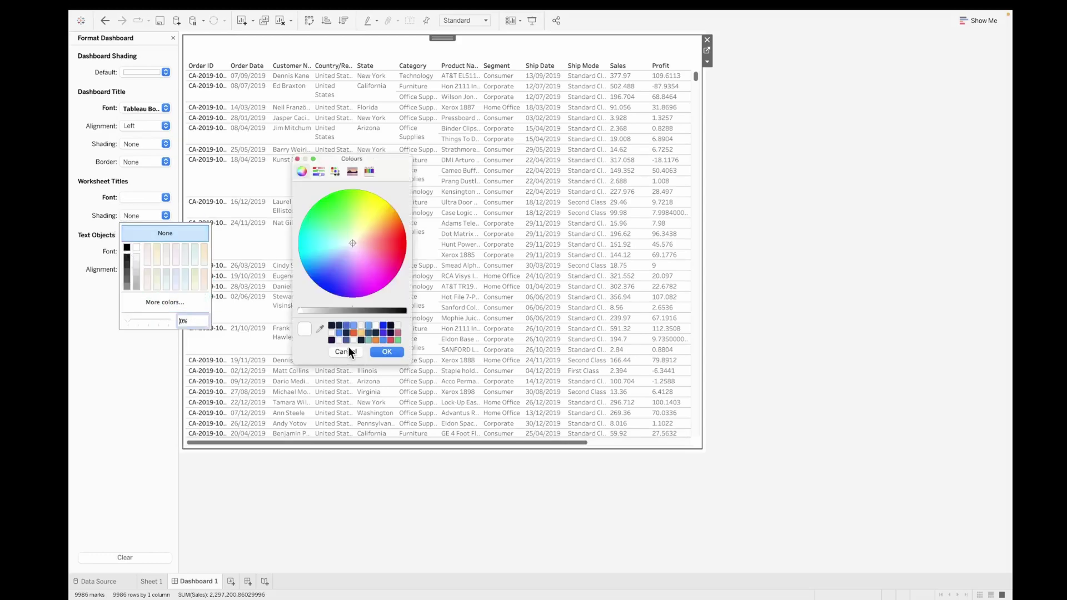
{"action": "left_click", "coordinate": [345, 325]}
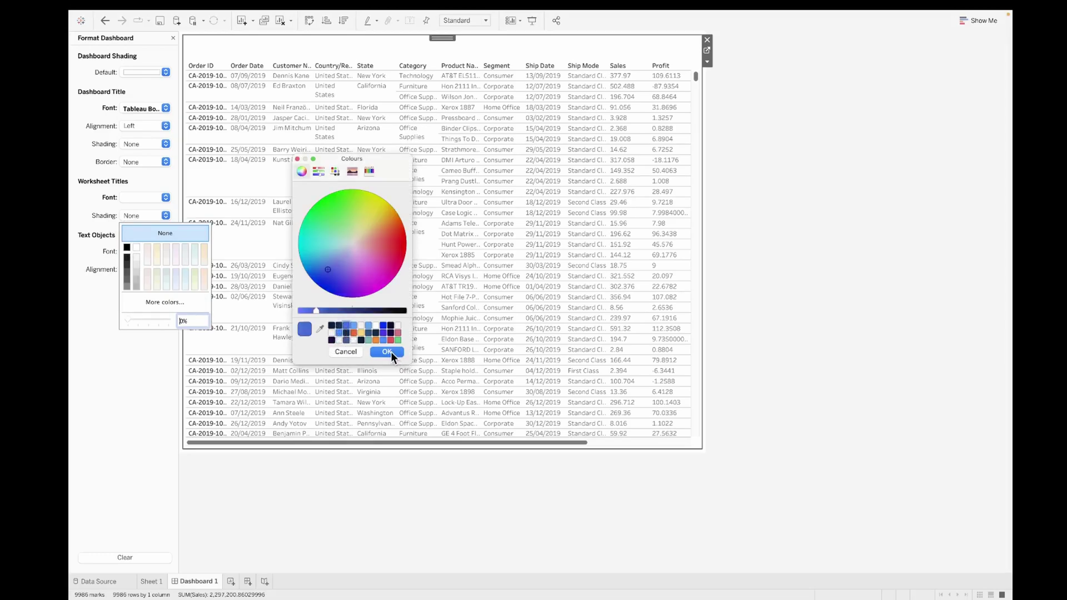
{"action": "left_click", "coordinate": [391, 351]}
{"action": "left_click", "coordinate": [101, 399]}
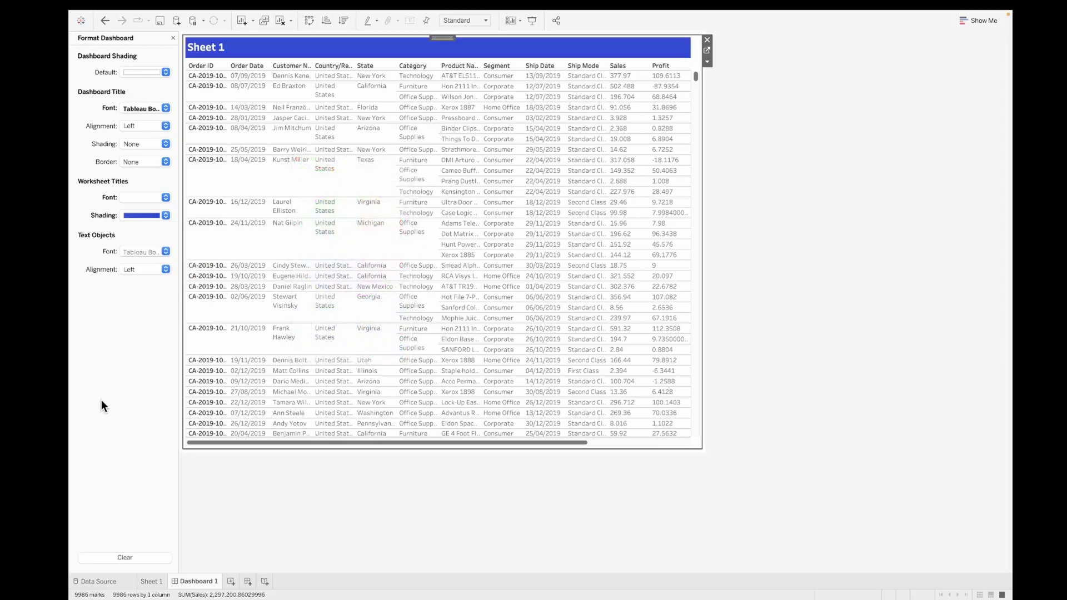
Rename the Sheet 1 worksheet to 'Order Details Table'
{"action": "left_click", "coordinate": [153, 581]}
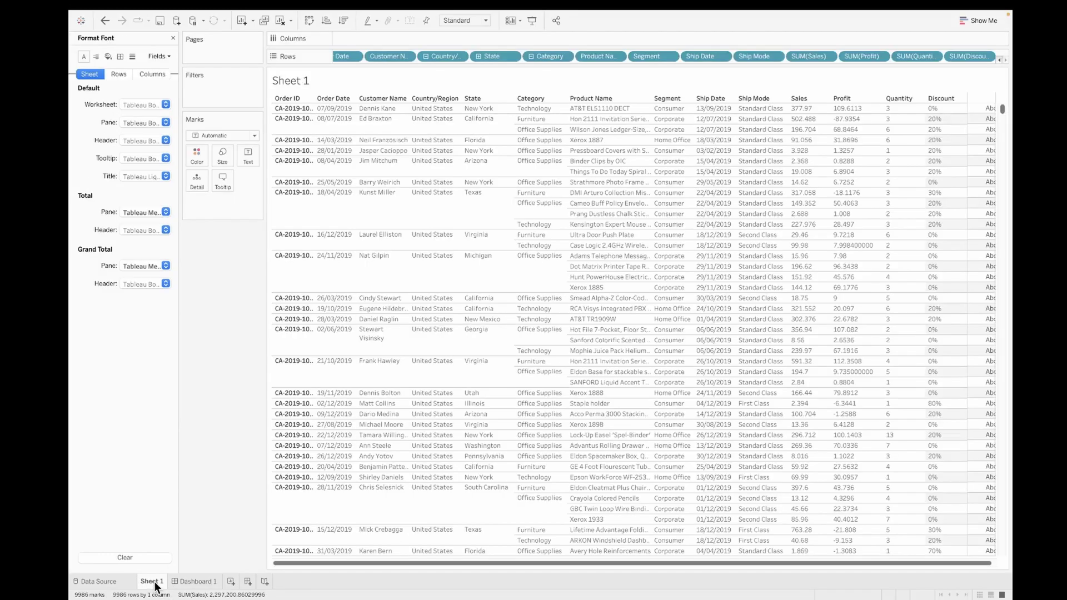
{"action": "type", "text": "Long Table"}
{"action": "key", "text": "Return"}
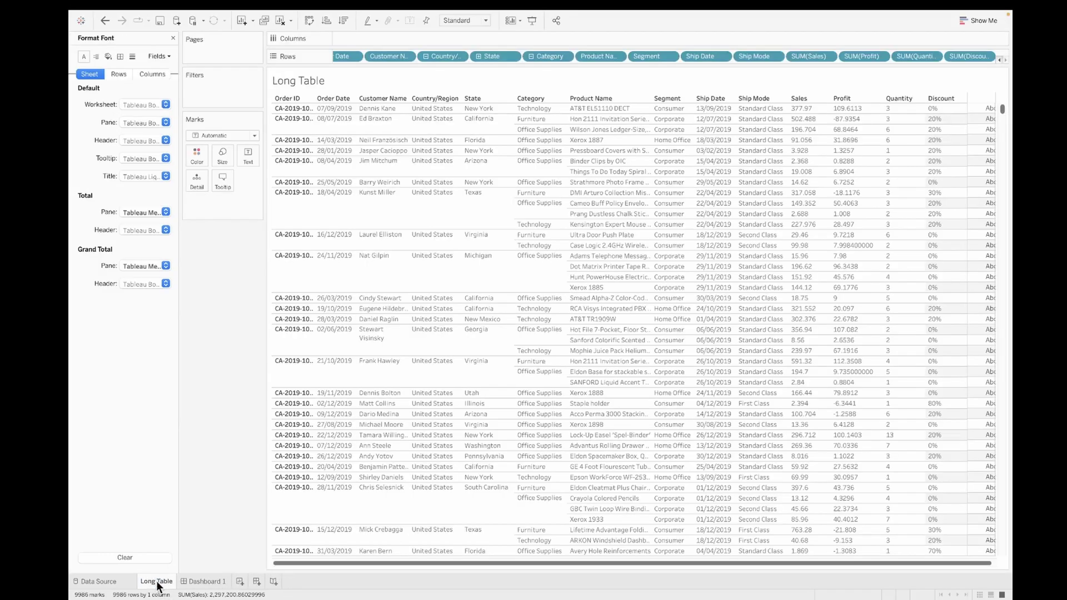
{"action": "double_click", "coordinate": [156, 581]}
{"action": "type", "text": "Order Detail"}
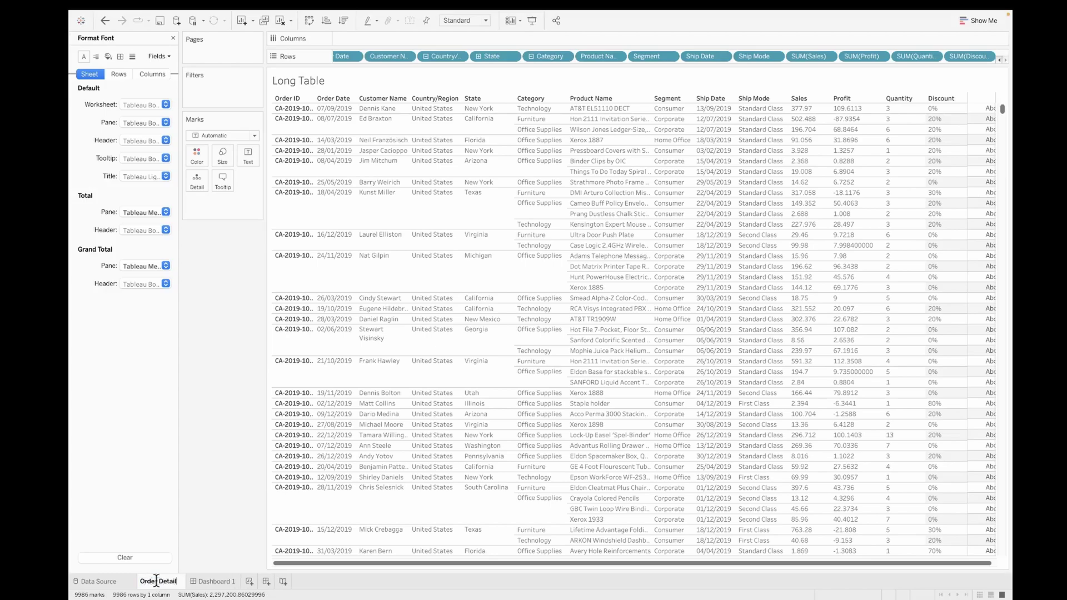
{"action": "type", "text": "s Table"}
{"action": "key", "text": "Return"}
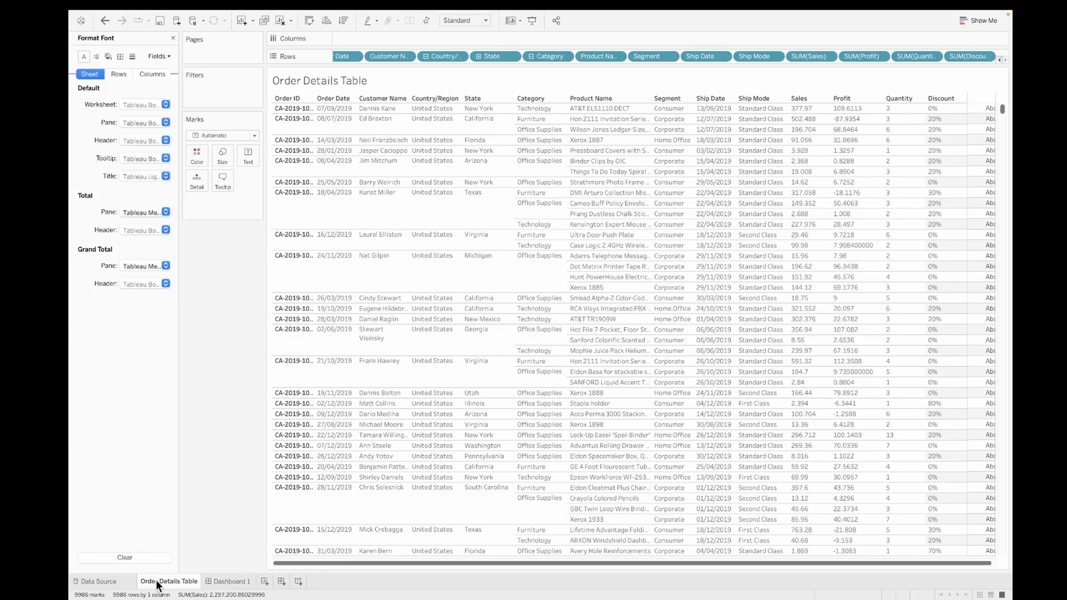
Centre-align the table's title on Dashboard 1
{"action": "left_click", "coordinate": [247, 581]}
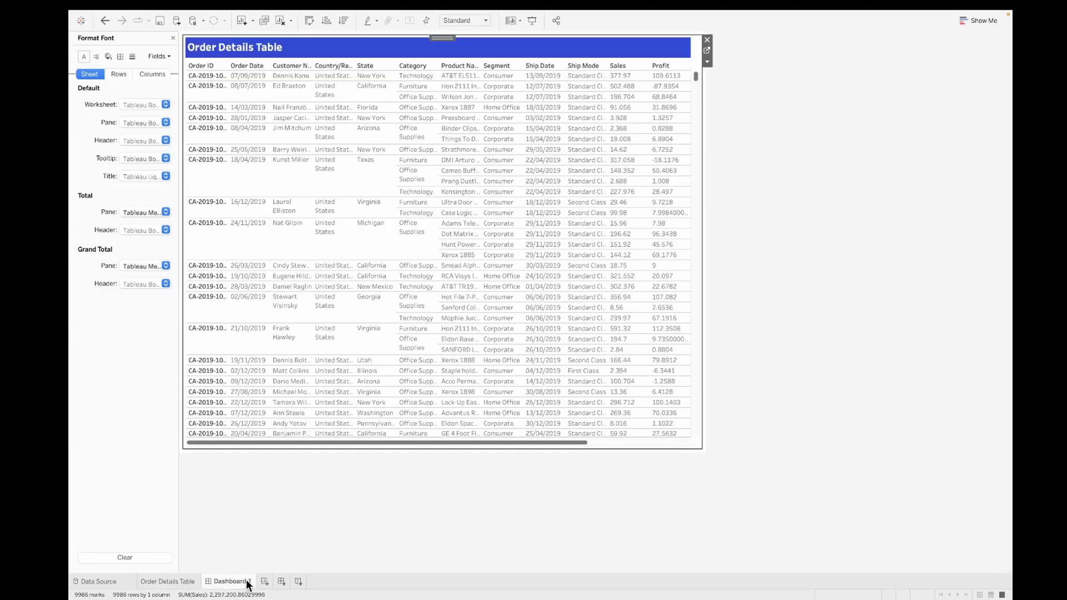
{"action": "double_click", "coordinate": [310, 48]}
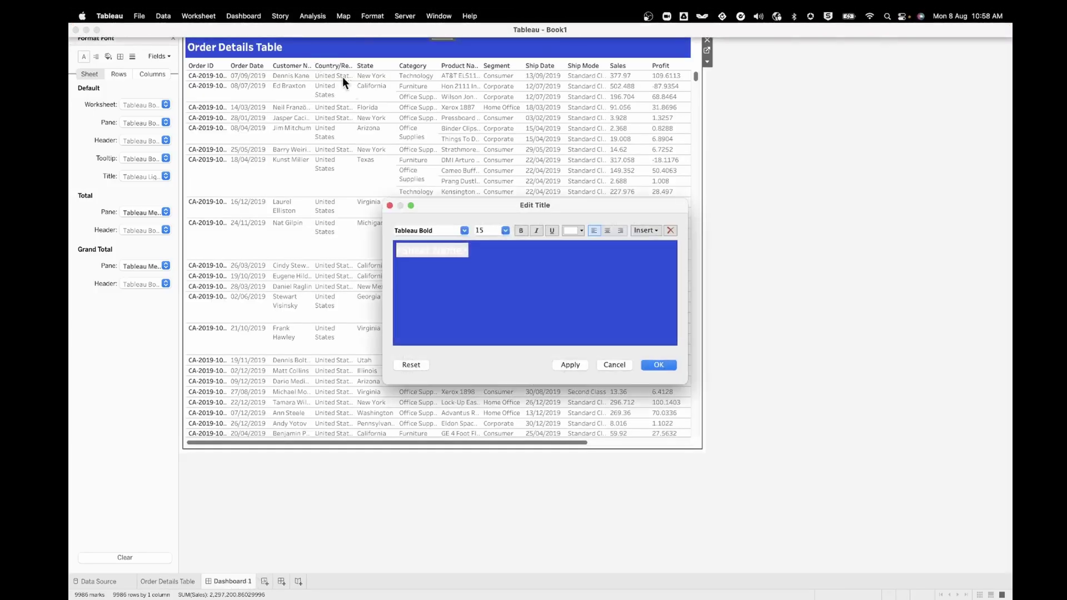
{"action": "left_click", "coordinate": [608, 231]}
{"action": "key", "text": "Return"}
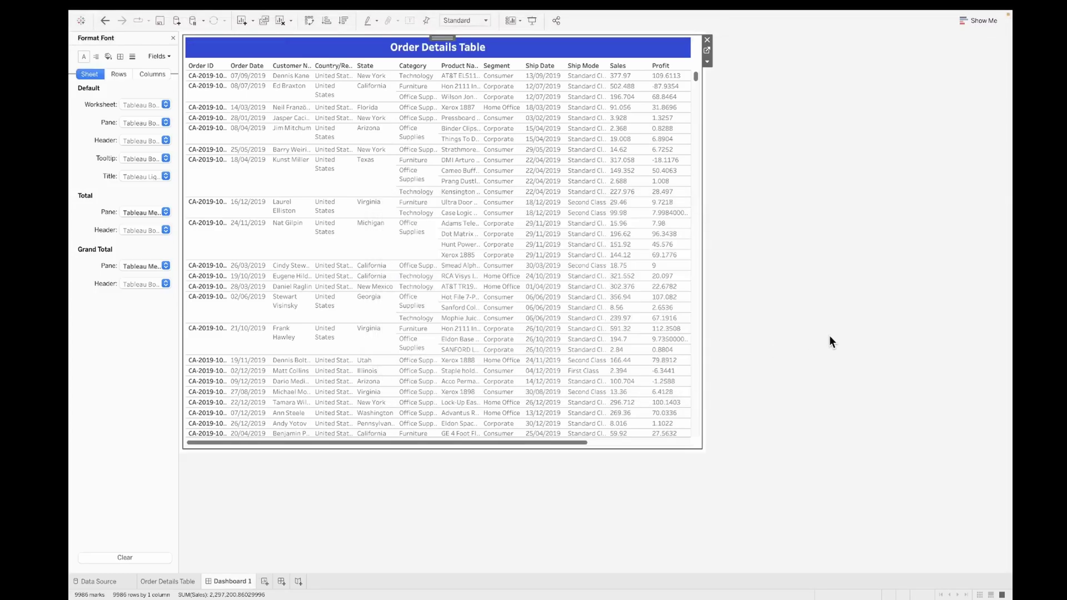
Try a black background on the Order Details Table, then set its background to None
{"action": "left_click", "coordinate": [221, 35]}
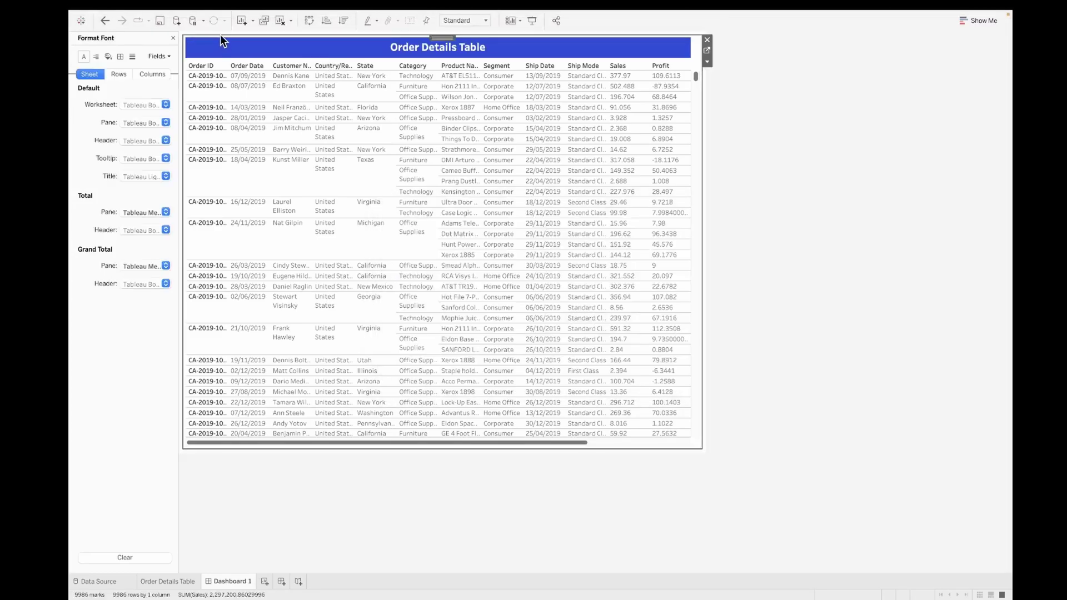
{"action": "left_click", "coordinate": [172, 38]}
{"action": "left_click", "coordinate": [156, 38]}
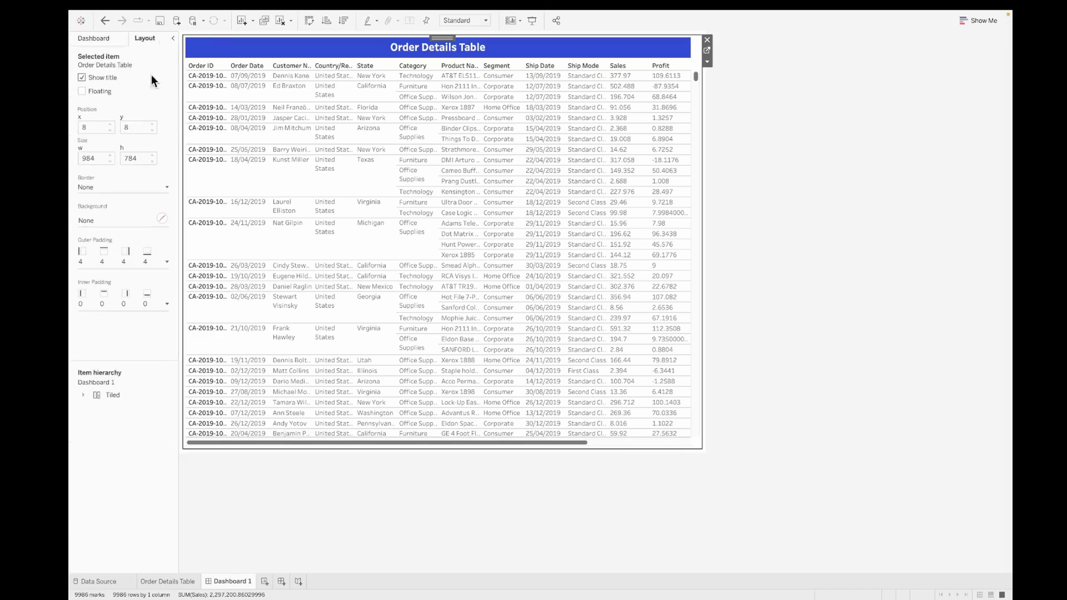
{"action": "left_click", "coordinate": [123, 253]}
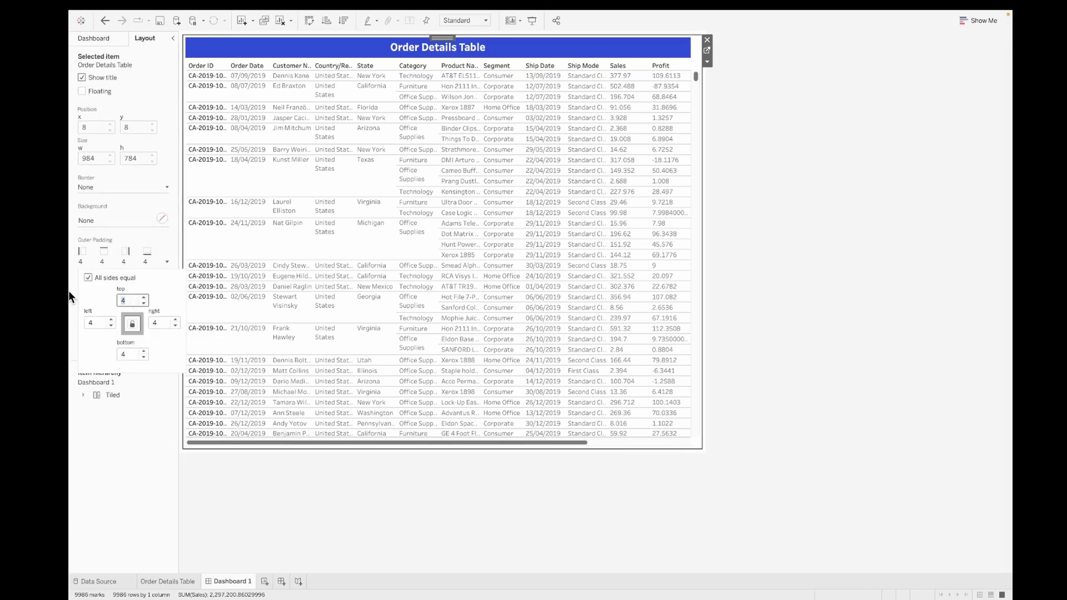
{"action": "left_click", "coordinate": [161, 218]}
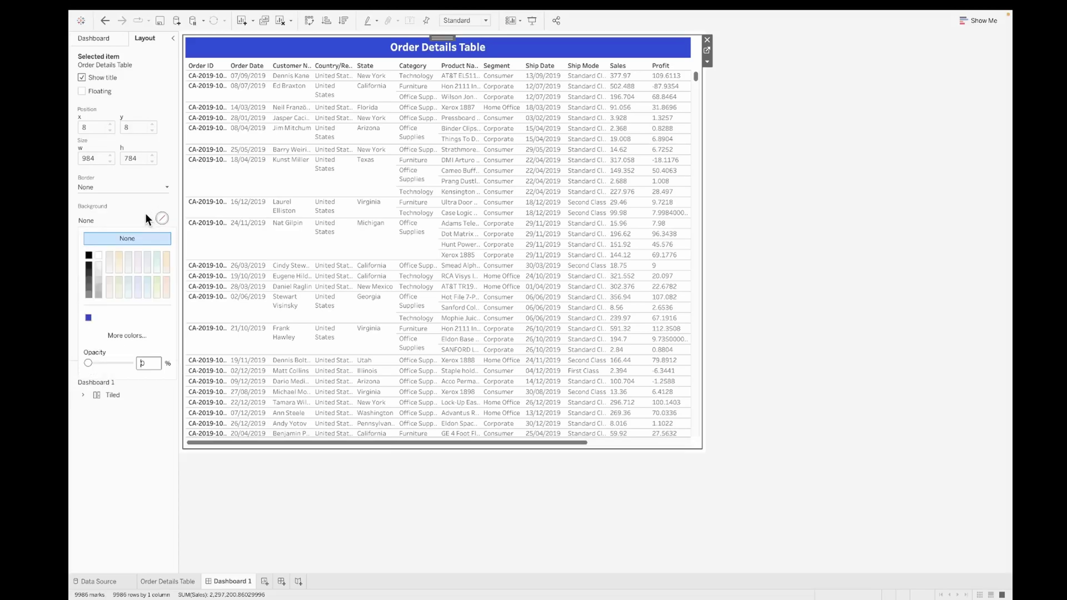
{"action": "left_click", "coordinate": [89, 254]}
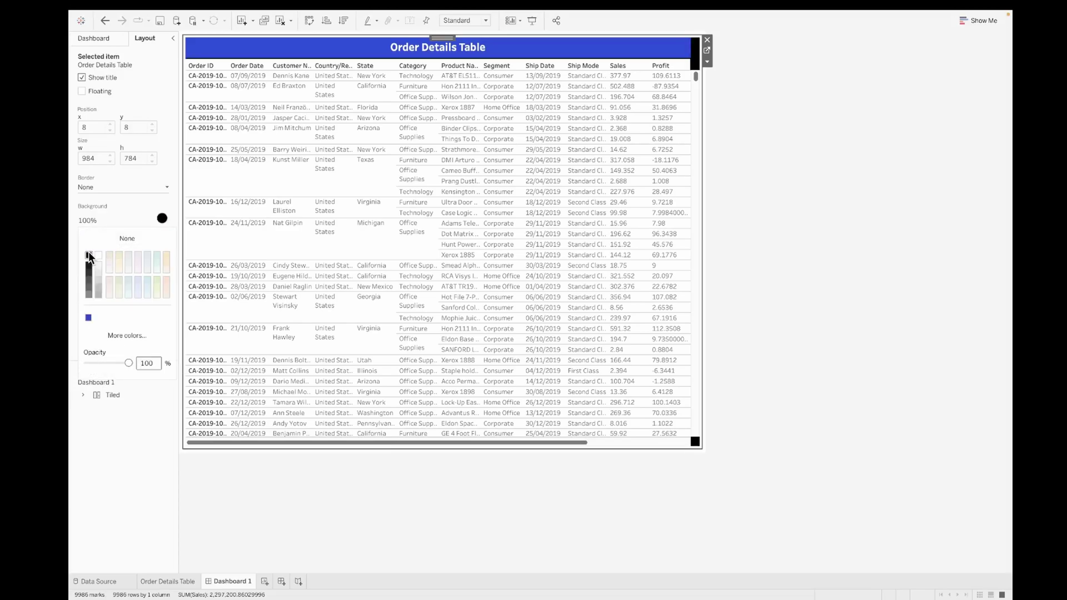
{"action": "left_click", "coordinate": [121, 240]}
{"action": "left_click", "coordinate": [105, 214]}
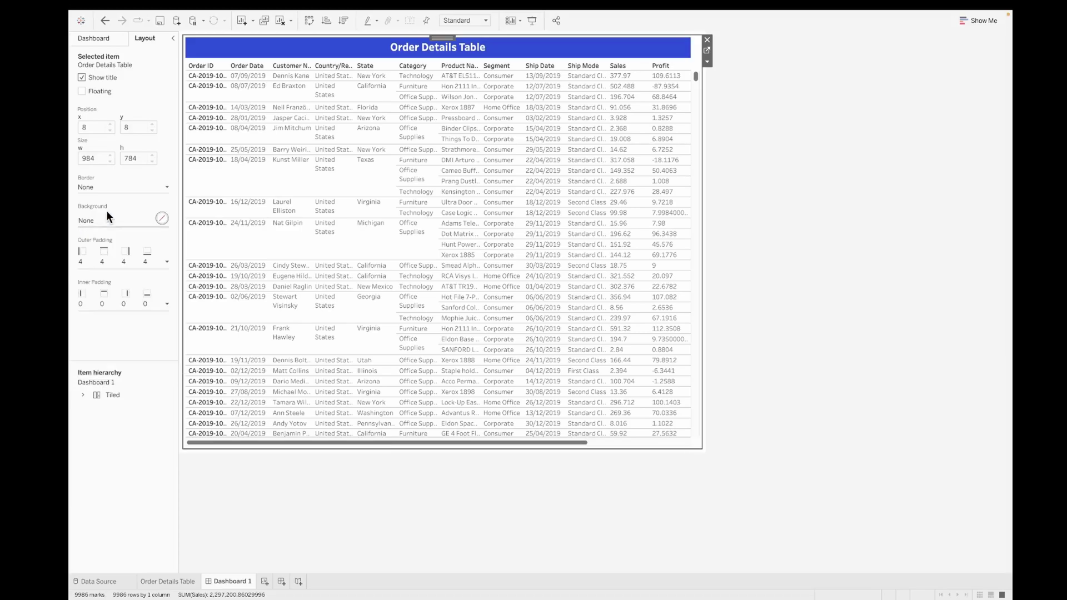
Set the table's outer padding to 0 on all sides
{"action": "left_click", "coordinate": [106, 254]}
{"action": "type", "text": "0"}
{"action": "key", "text": "Return"}
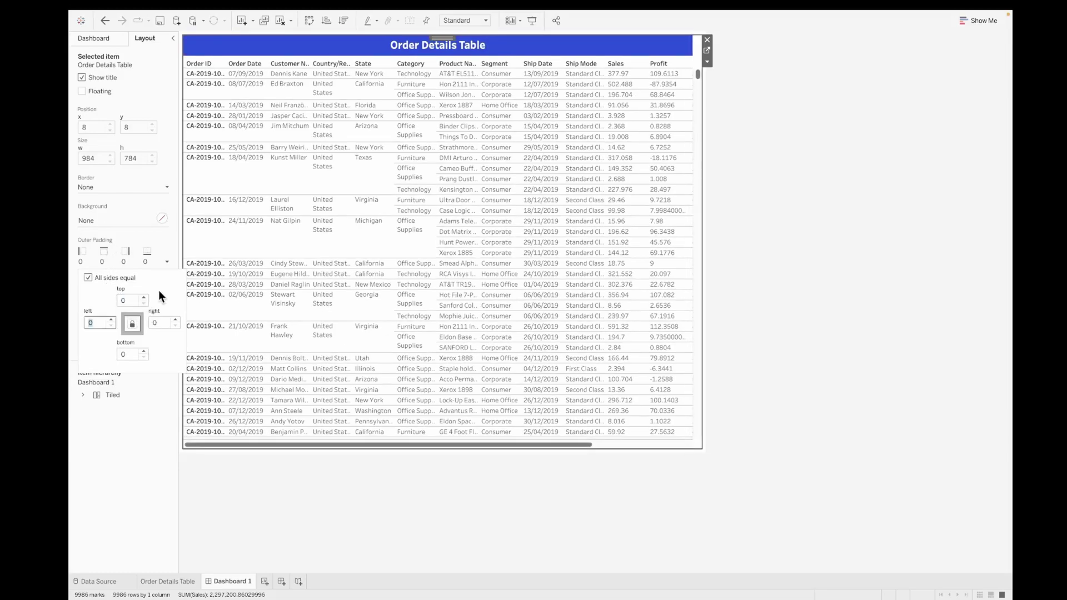
{"action": "left_click", "coordinate": [769, 143]}
Set the dashboard size to Fixed, Custom, 1400 wide by 1000 high
{"action": "left_click", "coordinate": [94, 38]}
{"action": "left_click", "coordinate": [145, 118]}
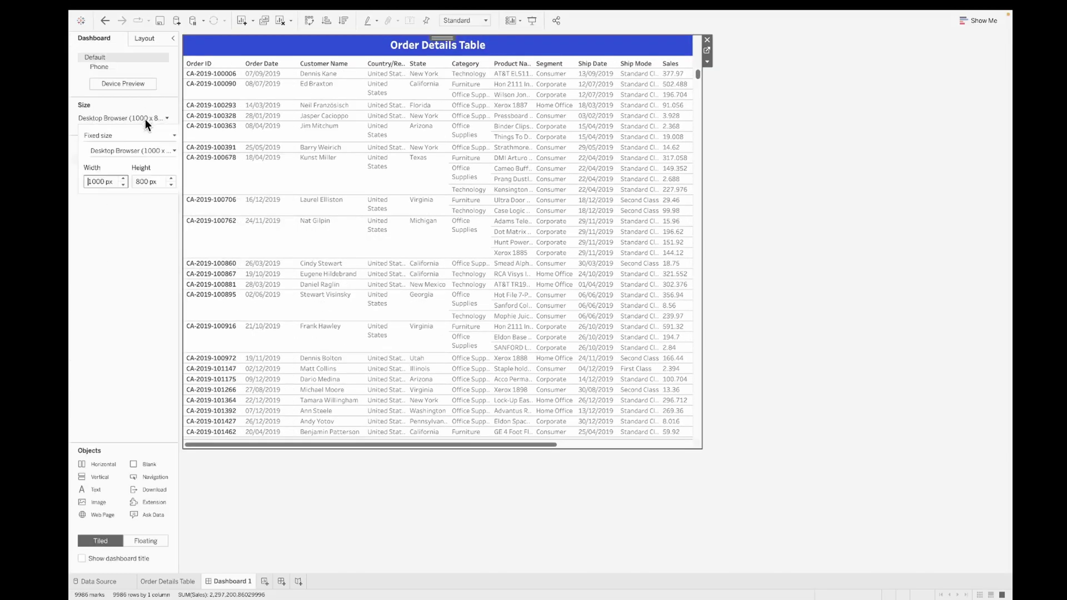
{"action": "left_click_drag", "start_coordinate": [102, 182], "coordinate": [81, 183]}
{"action": "double_click", "coordinate": [138, 183]}
{"action": "type", "text": "10"}
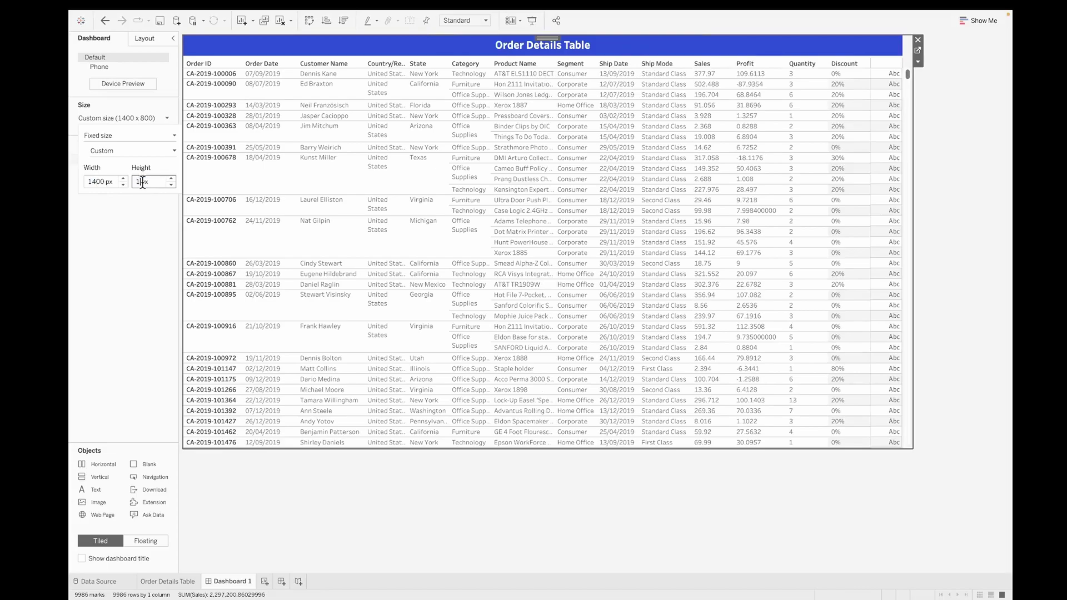
{"action": "type", "text": "00"}
{"action": "key", "text": "Return"}
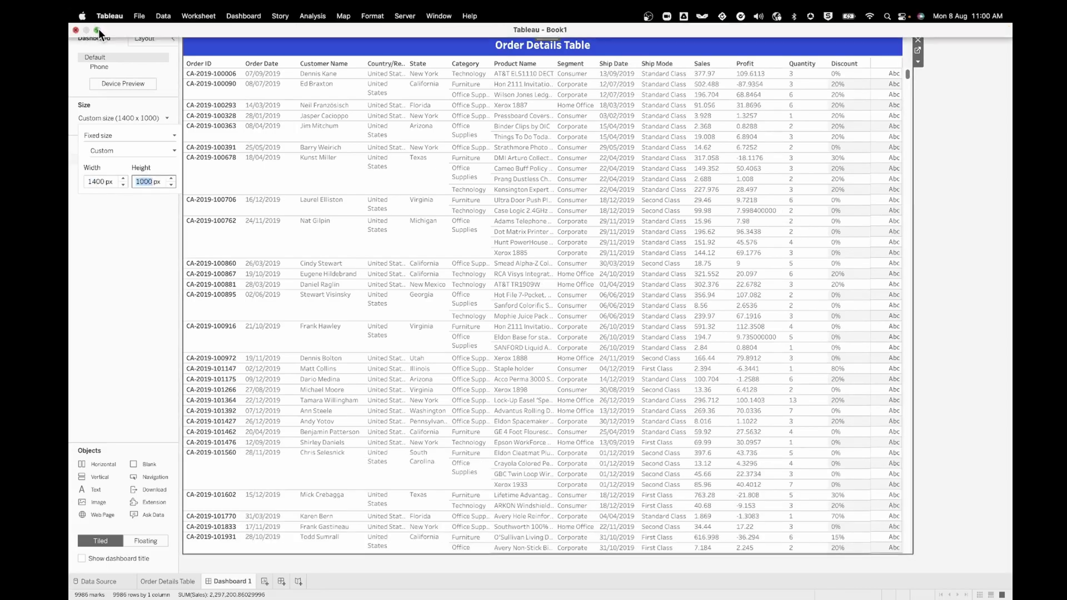
{"action": "left_click", "coordinate": [456, 74]}
Widen the Country/Region, Category and Ship Mode columns, and narrow Product Name
{"action": "left_click_drag", "start_coordinate": [455, 75], "coordinate": [371, 129]}
{"action": "left_click_drag", "start_coordinate": [479, 137], "coordinate": [677, 133]}
{"action": "left_click_drag", "start_coordinate": [804, 231], "coordinate": [820, 232]}
{"action": "left_click_drag", "start_coordinate": [677, 401], "coordinate": [648, 401]}
{"action": "scroll", "coordinate": [609, 551], "scroll_direction": "right", "scroll_amount": 3}
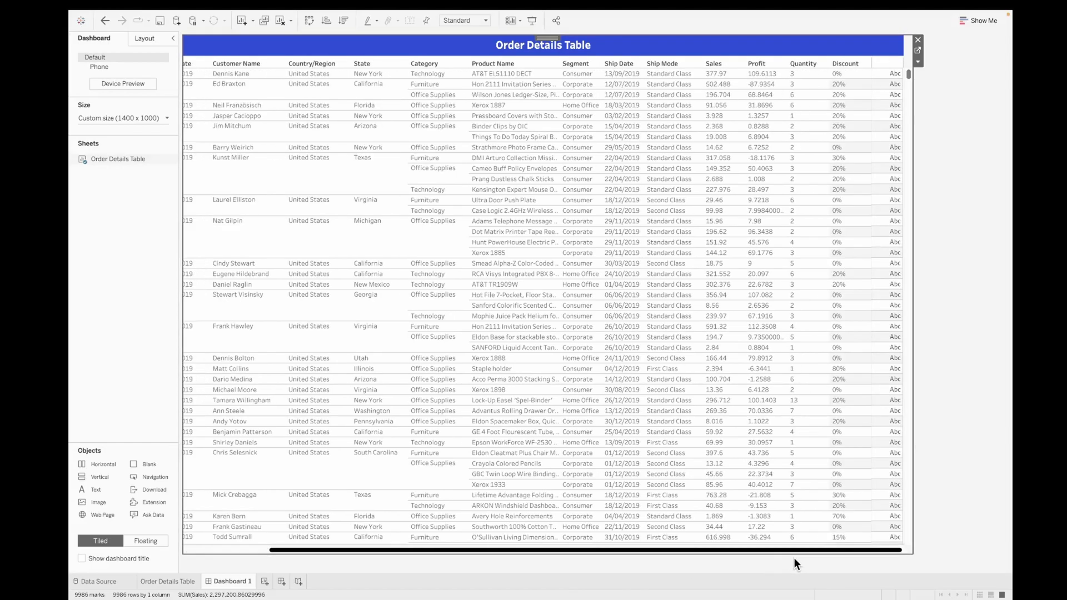
{"action": "scroll", "coordinate": [793, 558], "scroll_direction": "left", "scroll_amount": 3}
Change the Order Details Table sheet's mark type from Automatic to Polygon, then return to Dashboard 1
{"action": "left_click", "coordinate": [167, 581]}
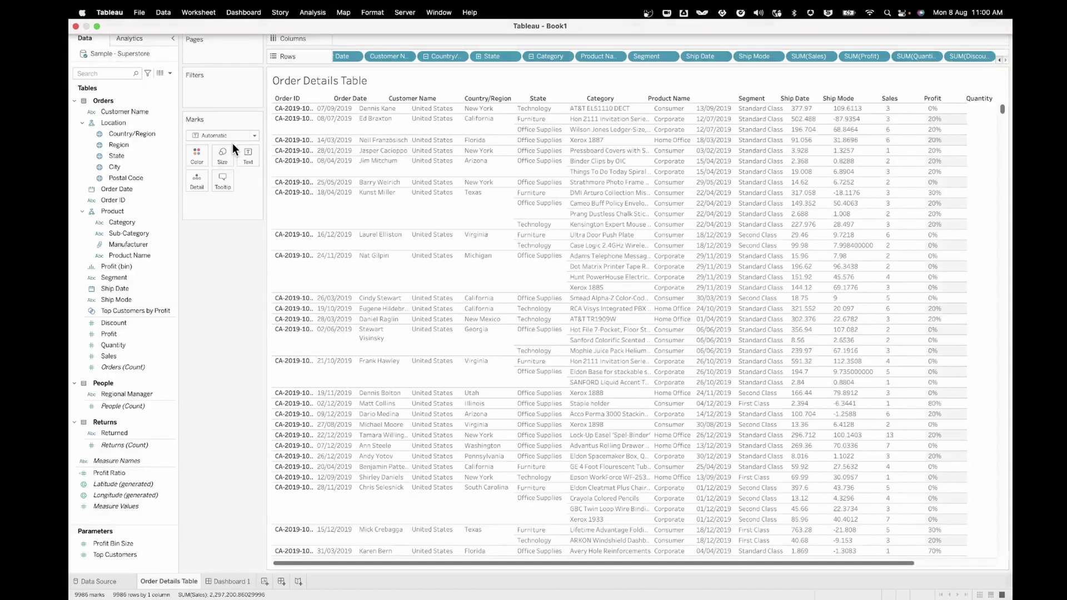
{"action": "left_click", "coordinate": [227, 139]}
{"action": "left_click", "coordinate": [226, 195]}
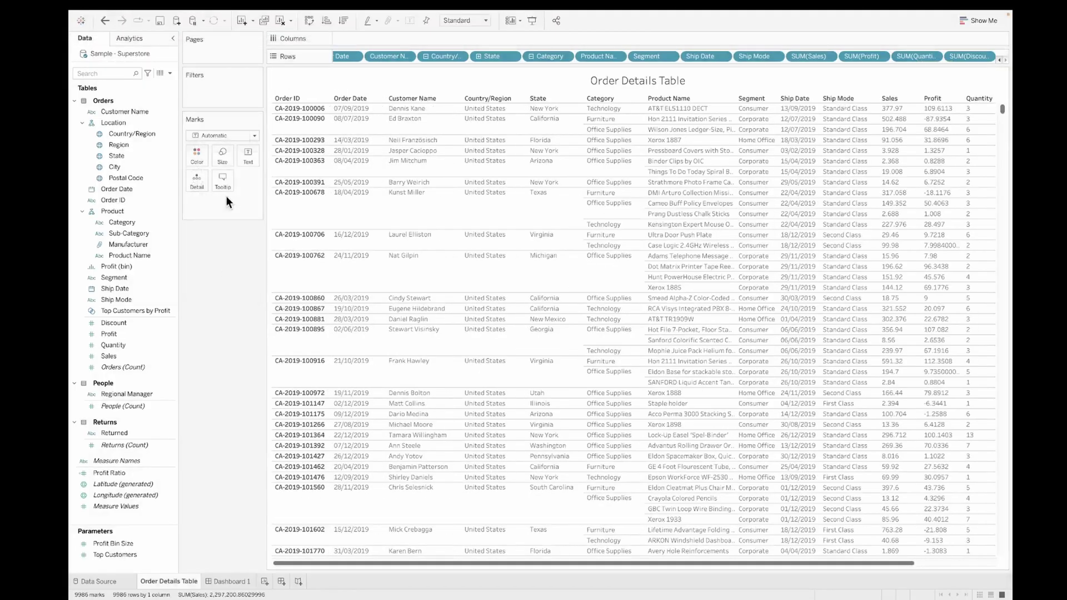
{"action": "left_click", "coordinate": [236, 135]}
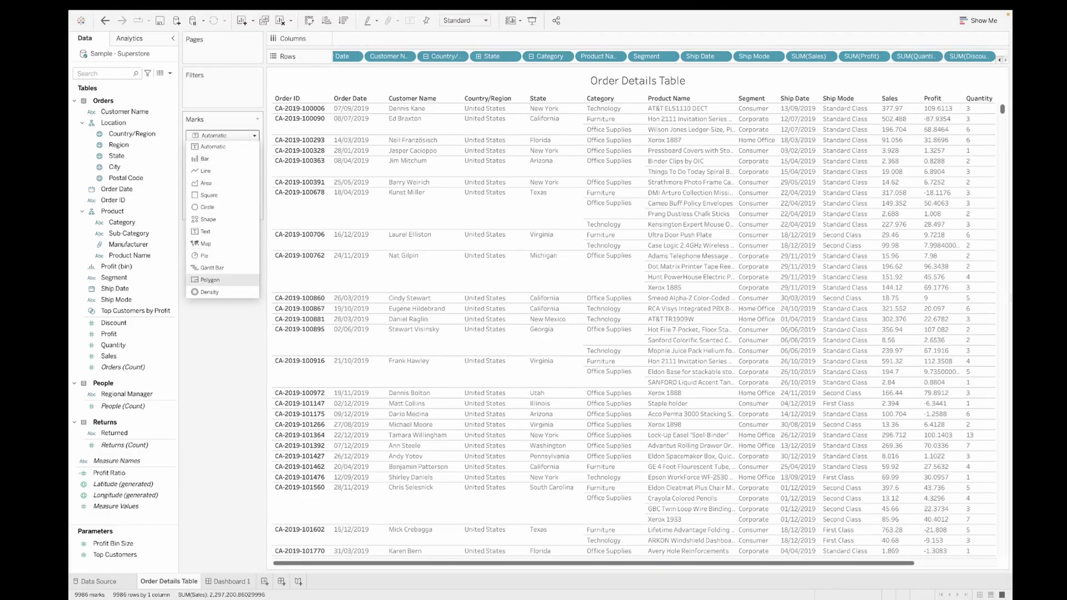
{"action": "left_click", "coordinate": [932, 561]}
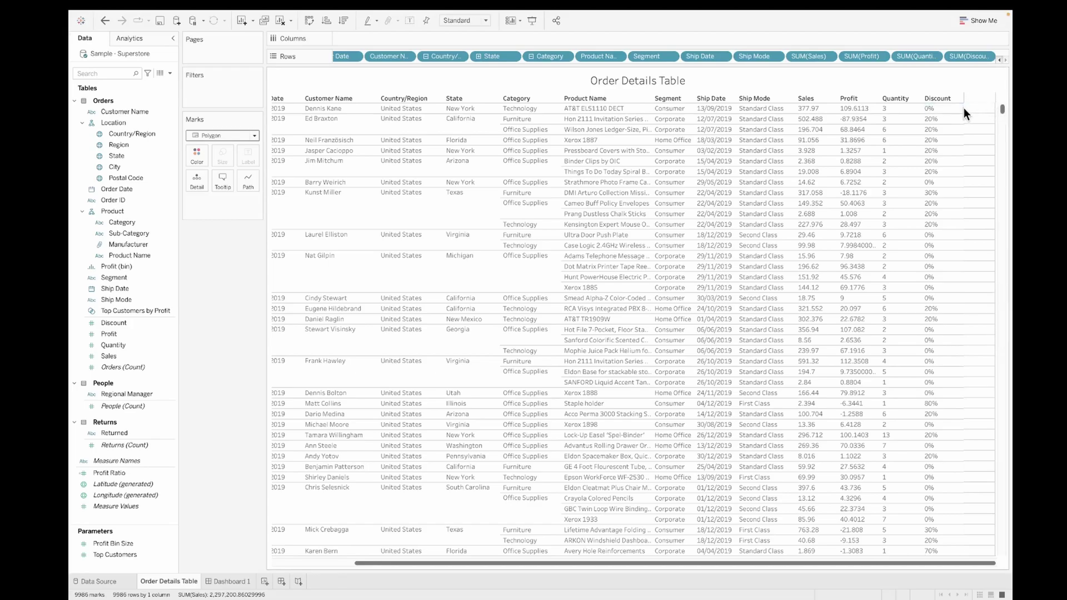
{"action": "left_click", "coordinate": [214, 581]}
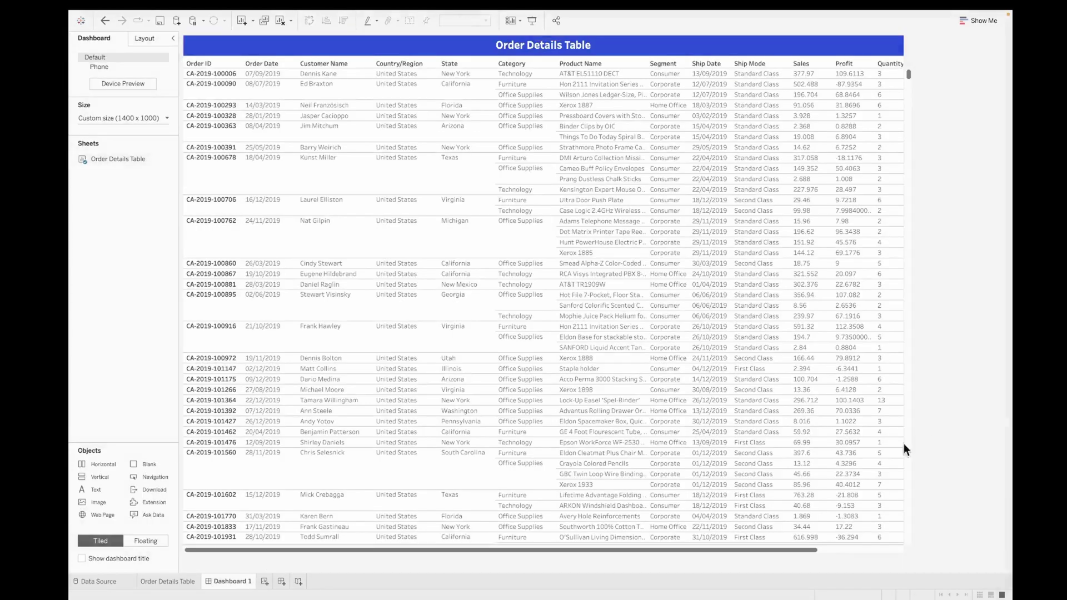
Shade the table's column headers black, with larger white Tableau Bold text
{"action": "right_click", "coordinate": [205, 62]}
{"action": "left_click", "coordinate": [255, 133]}
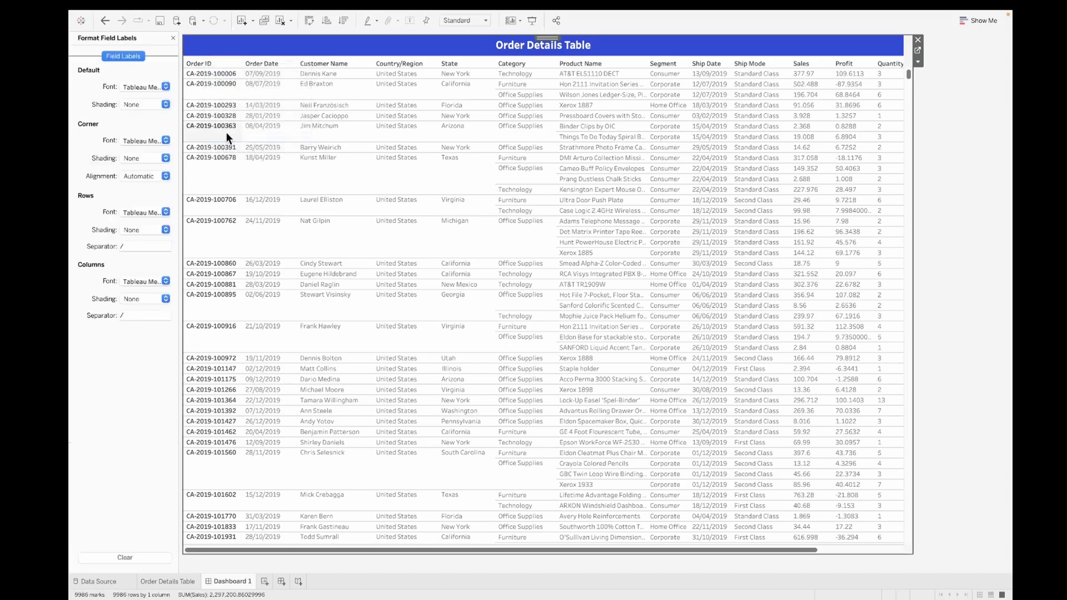
{"action": "left_click", "coordinate": [147, 104]}
{"action": "left_click", "coordinate": [126, 136]}
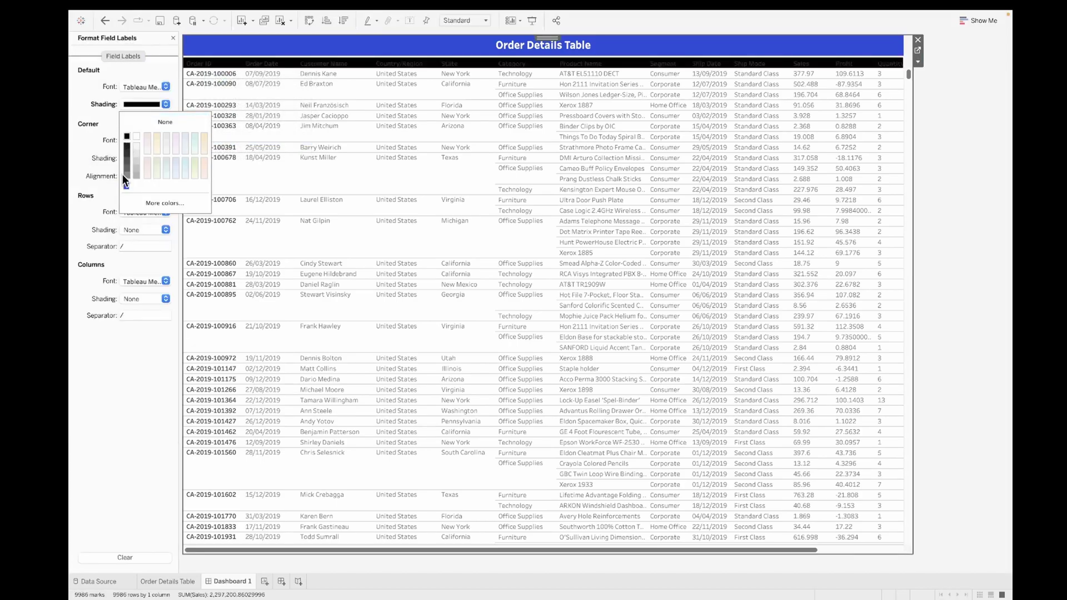
{"action": "left_click", "coordinate": [139, 89]}
{"action": "left_click", "coordinate": [191, 103]}
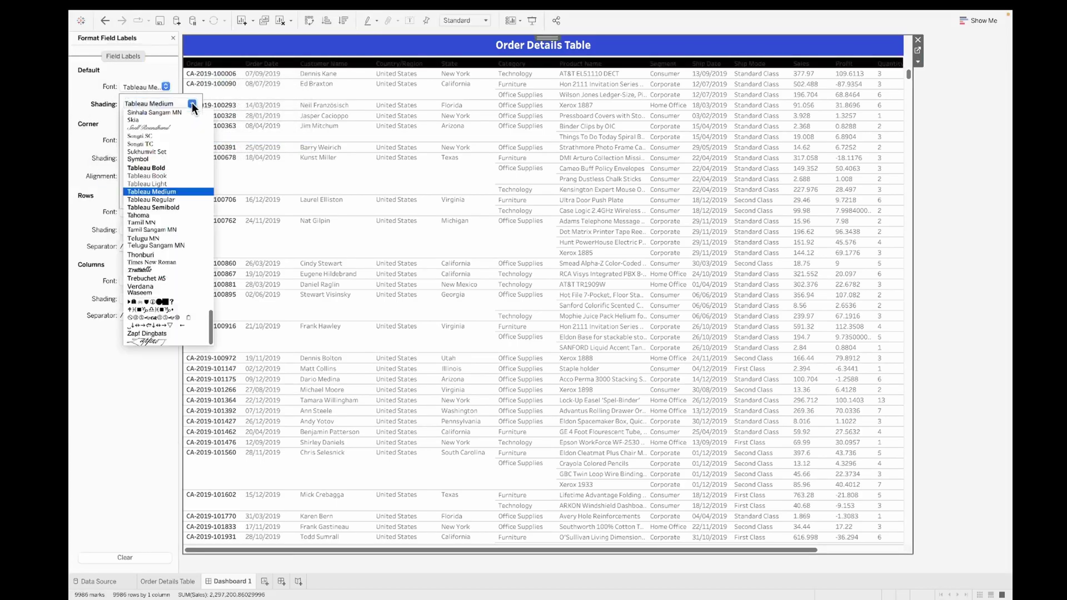
{"action": "left_click", "coordinate": [159, 167]}
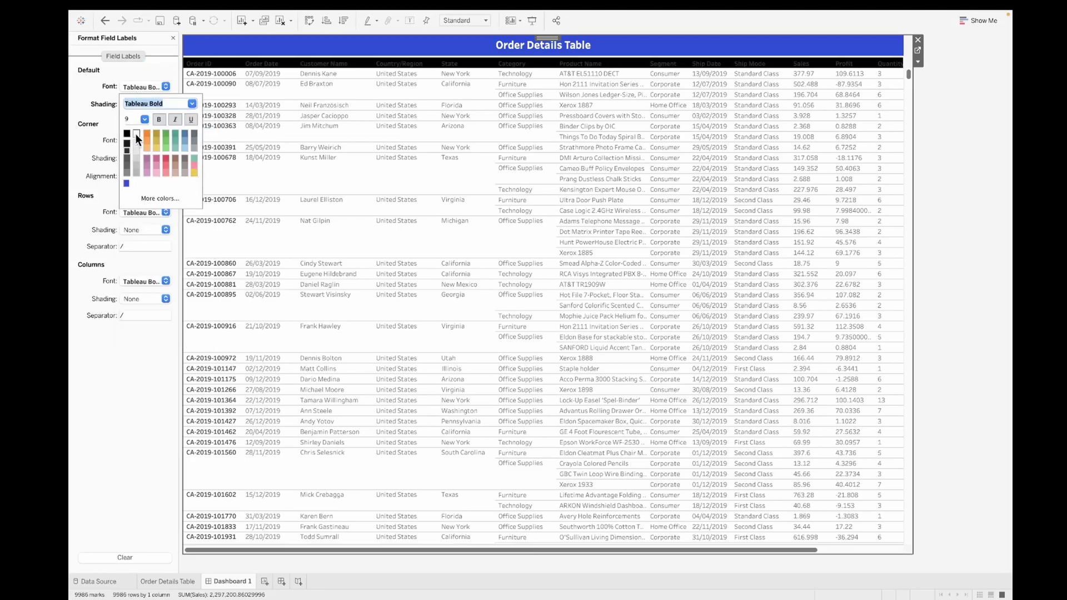
{"action": "left_click", "coordinate": [136, 135]}
{"action": "left_click", "coordinate": [145, 119]}
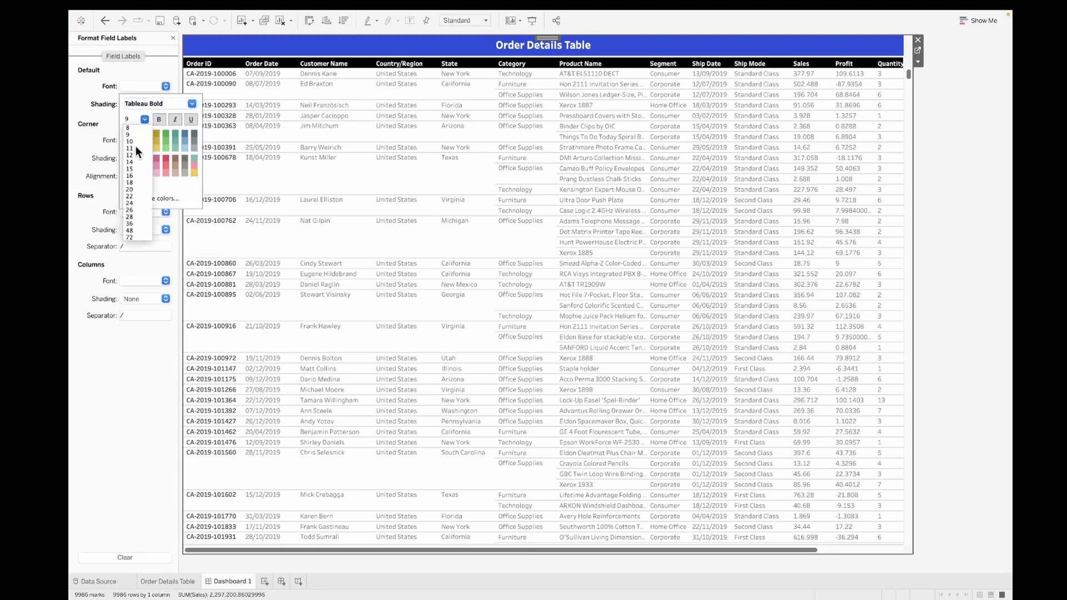
{"action": "left_click", "coordinate": [135, 147]}
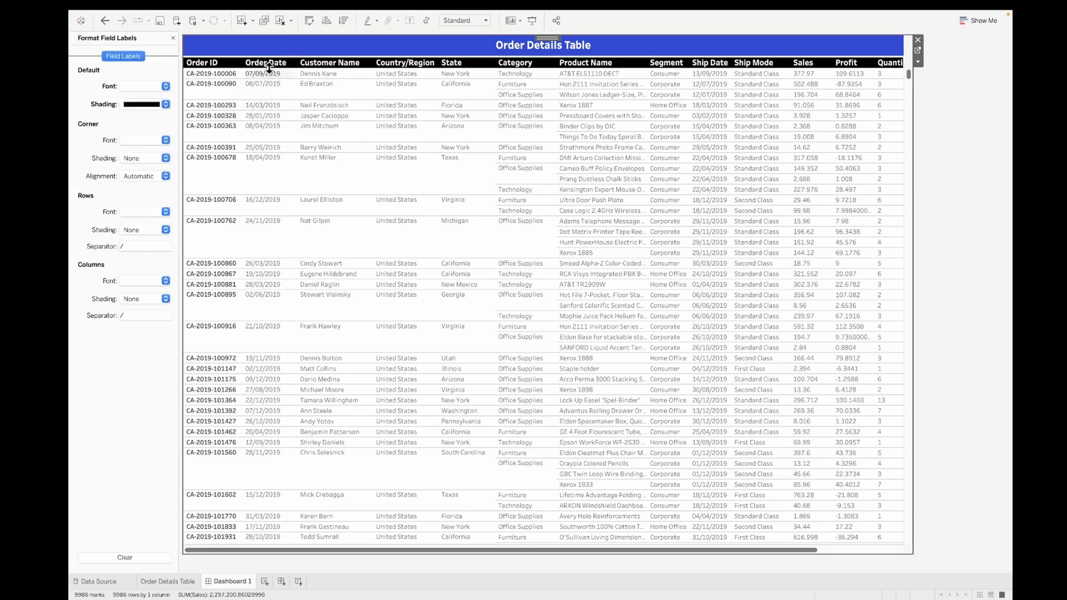
Preview the dashboard in full-screen Presentation Mode, then return to editing
{"action": "left_click", "coordinate": [905, 143]}
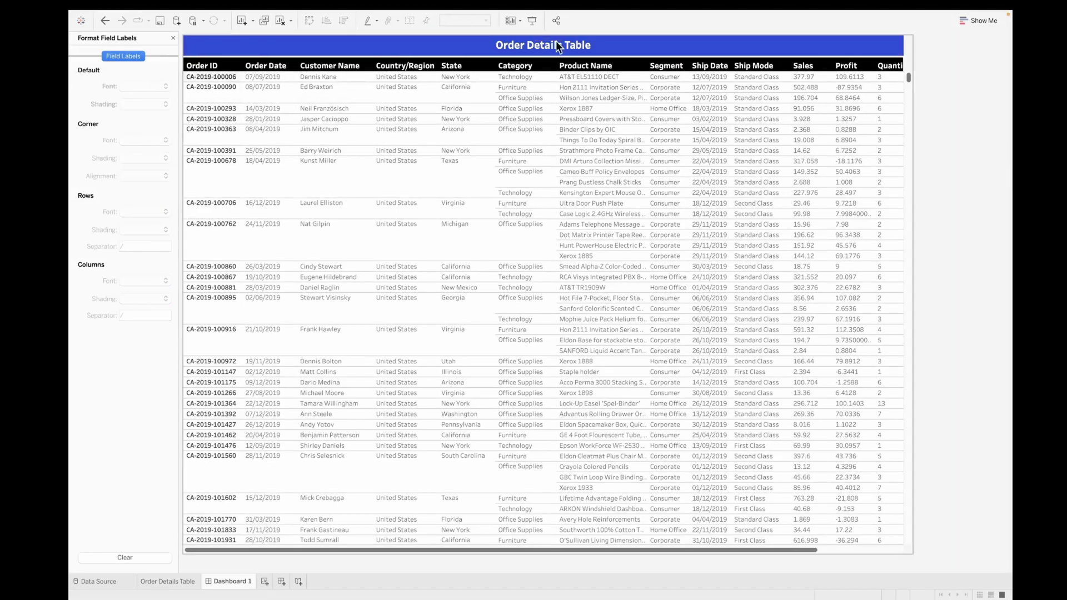
{"action": "left_click", "coordinate": [532, 21]}
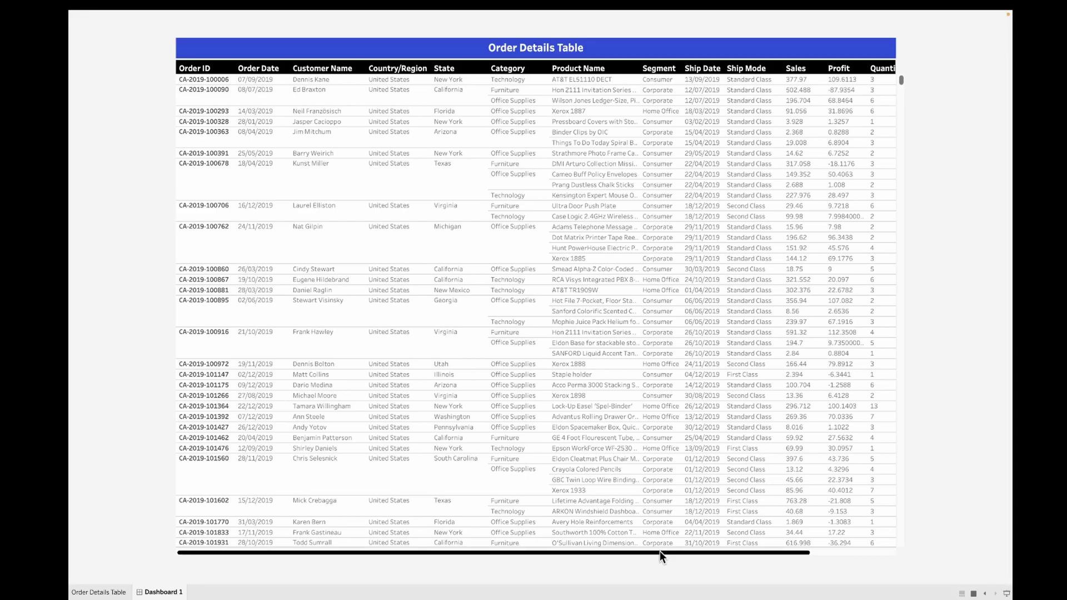
{"action": "key", "text": "Escape"}
Format the Order ID field's shading to add grey row banding to the table
{"action": "right_click", "coordinate": [205, 88]}
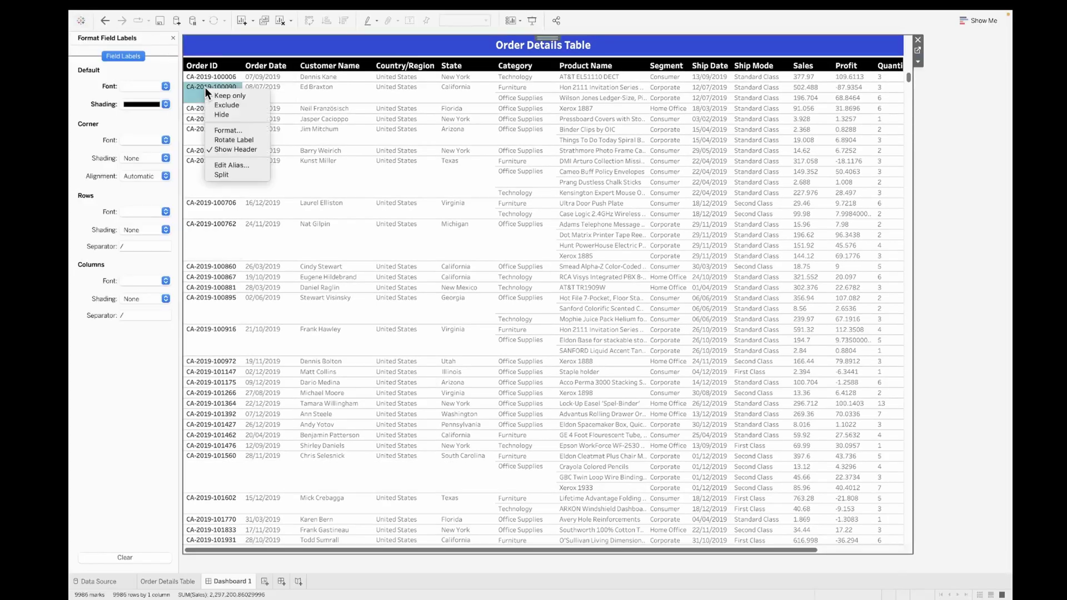
{"action": "left_click", "coordinate": [228, 128]}
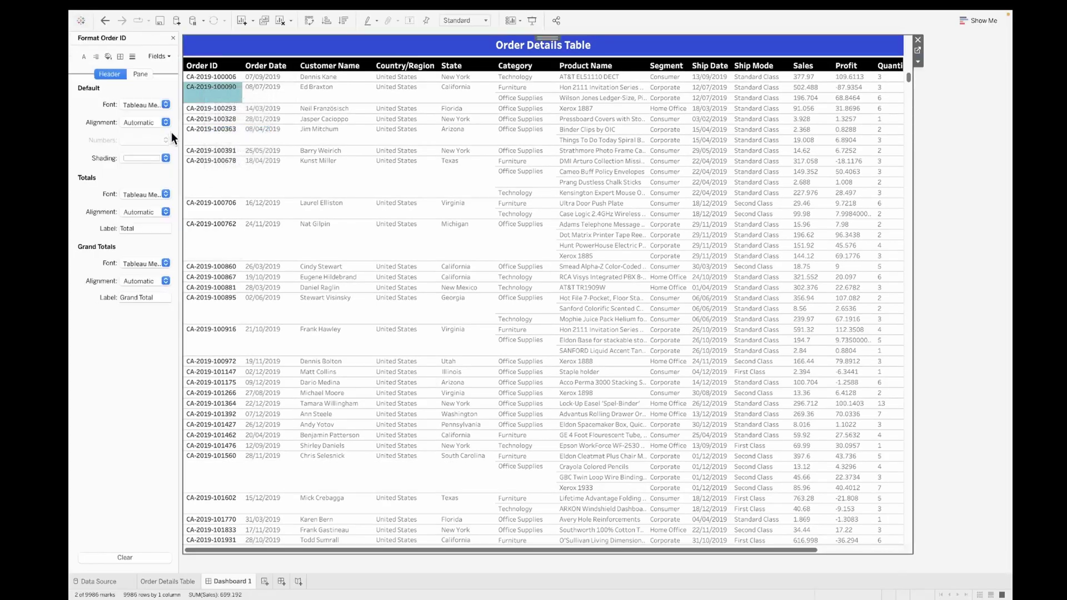
{"action": "left_click", "coordinate": [108, 56]}
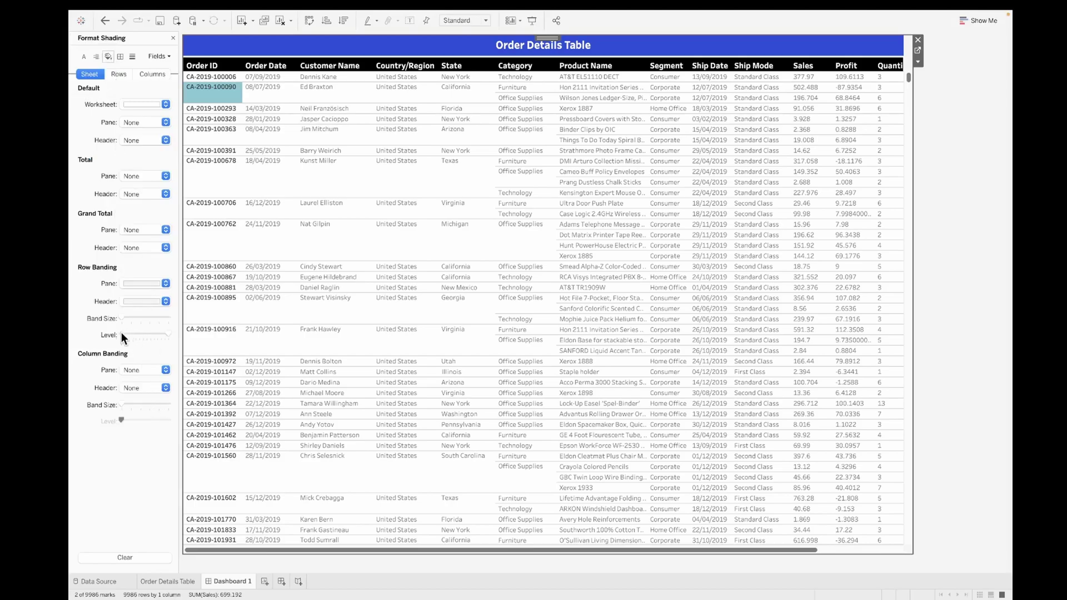
{"action": "left_click", "coordinate": [129, 317]}
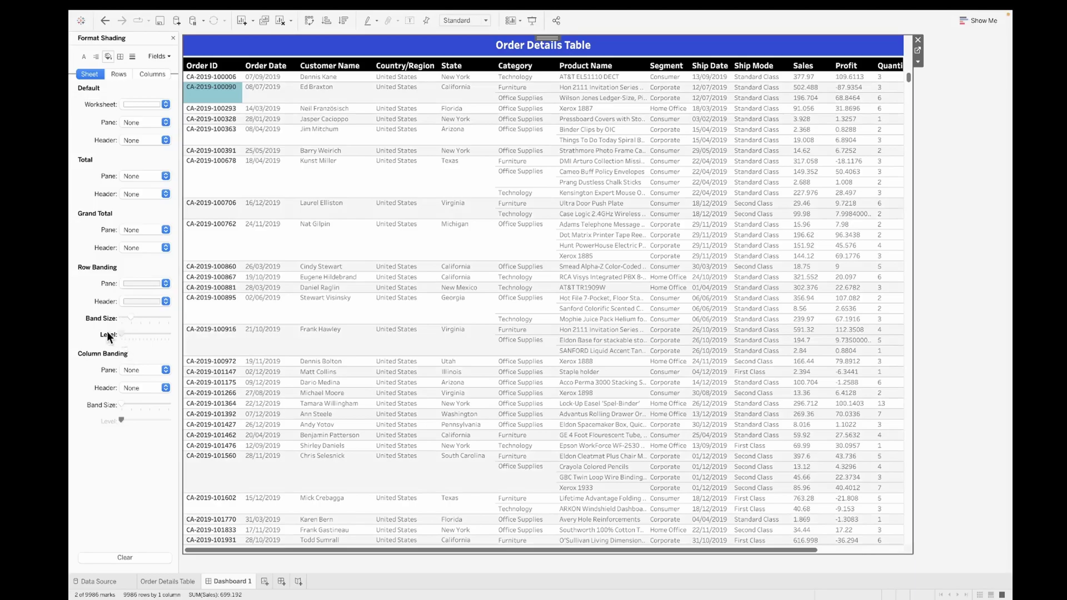
{"action": "left_click", "coordinate": [965, 255]}
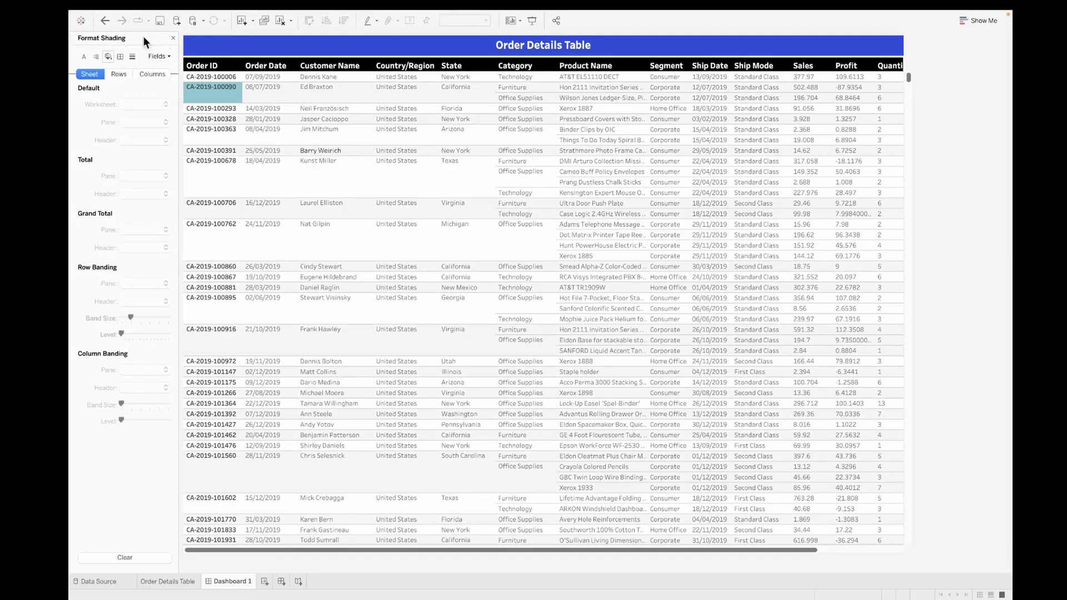
{"action": "left_click", "coordinate": [214, 101]}
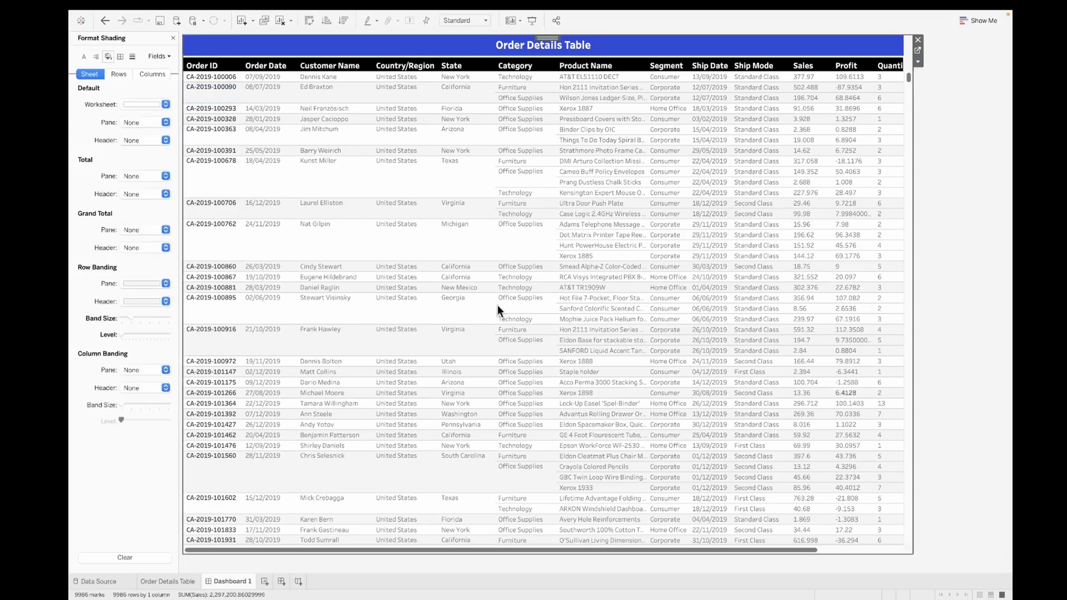
Preview the dashboard full-screen, scrolled out to Discount, then open the Order Details Table worksheet
{"action": "mouse_move", "coordinate": [536, 52]}
{"action": "left_click", "coordinate": [533, 23]}
{"action": "scroll", "coordinate": [768, 301], "scroll_direction": "right", "scroll_amount": 5}
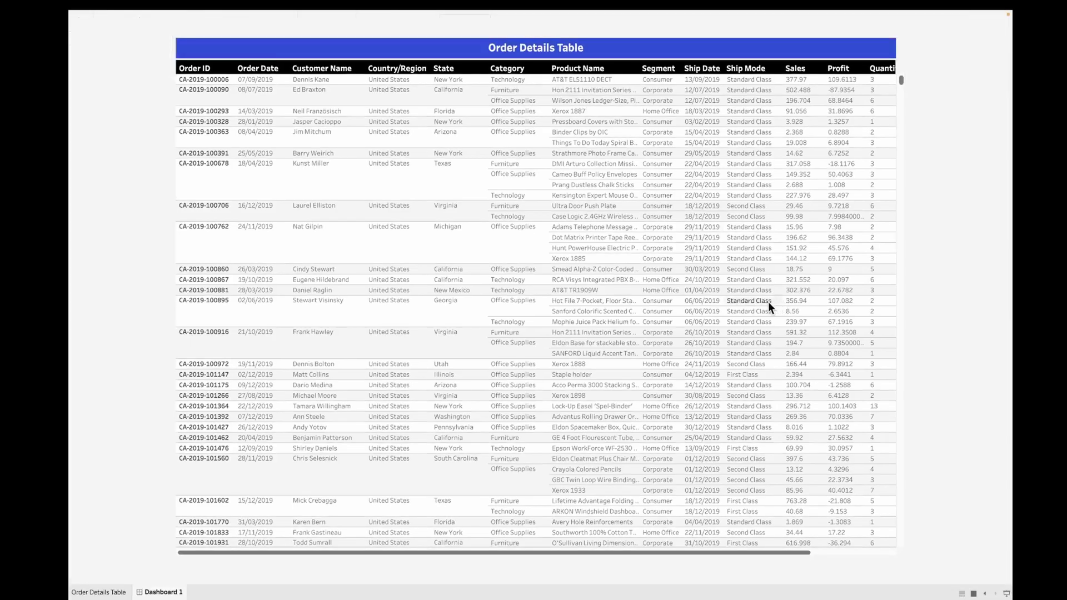
{"action": "scroll", "coordinate": [756, 301], "scroll_direction": "right", "scroll_amount": 5}
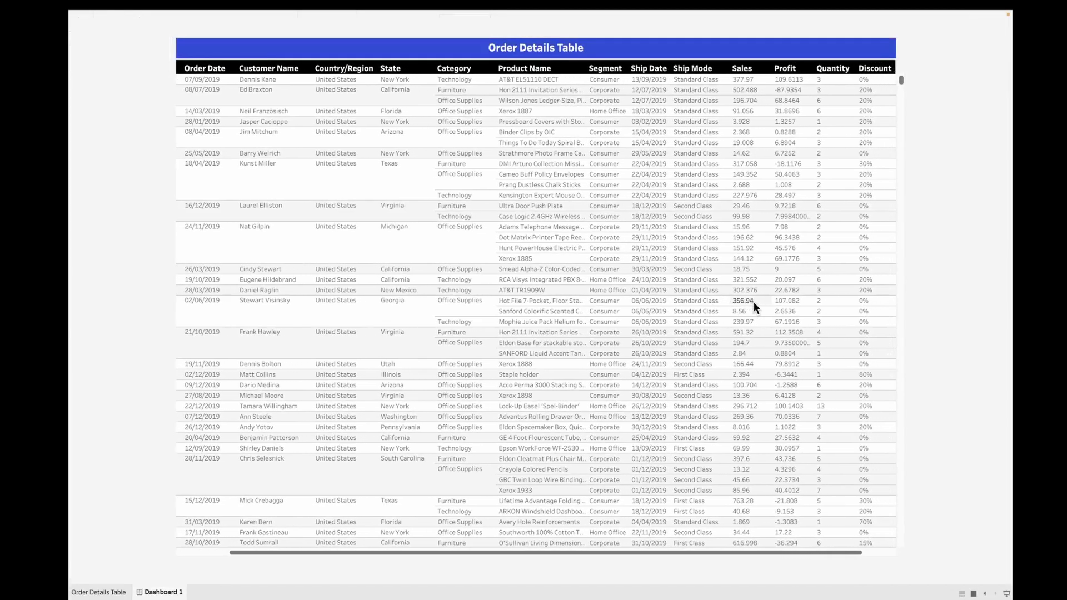
{"action": "scroll", "coordinate": [739, 302], "scroll_direction": "right", "scroll_amount": 2}
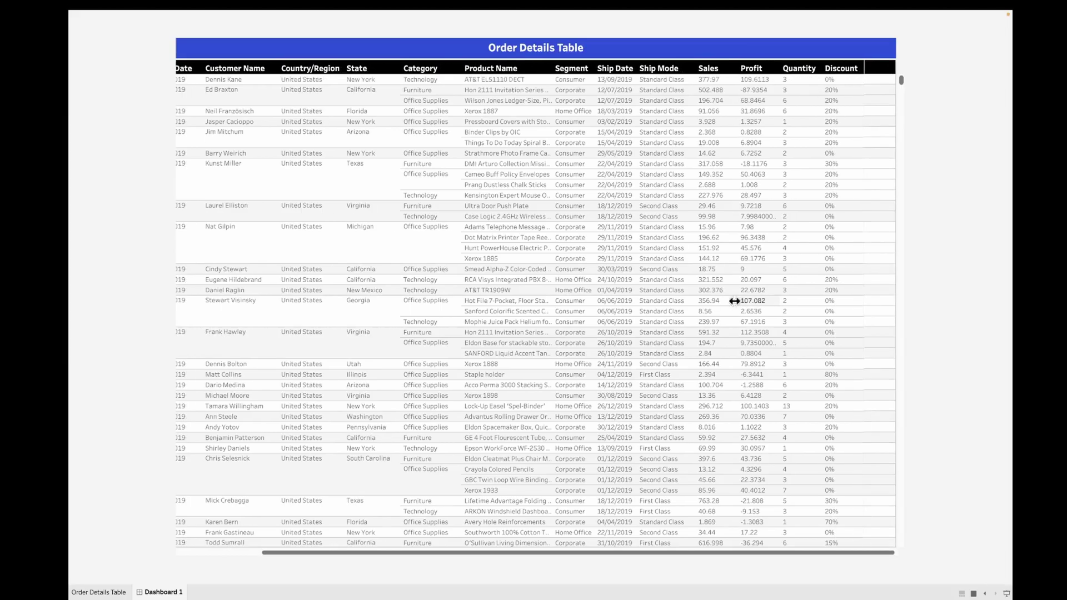
{"action": "key", "text": "Escape"}
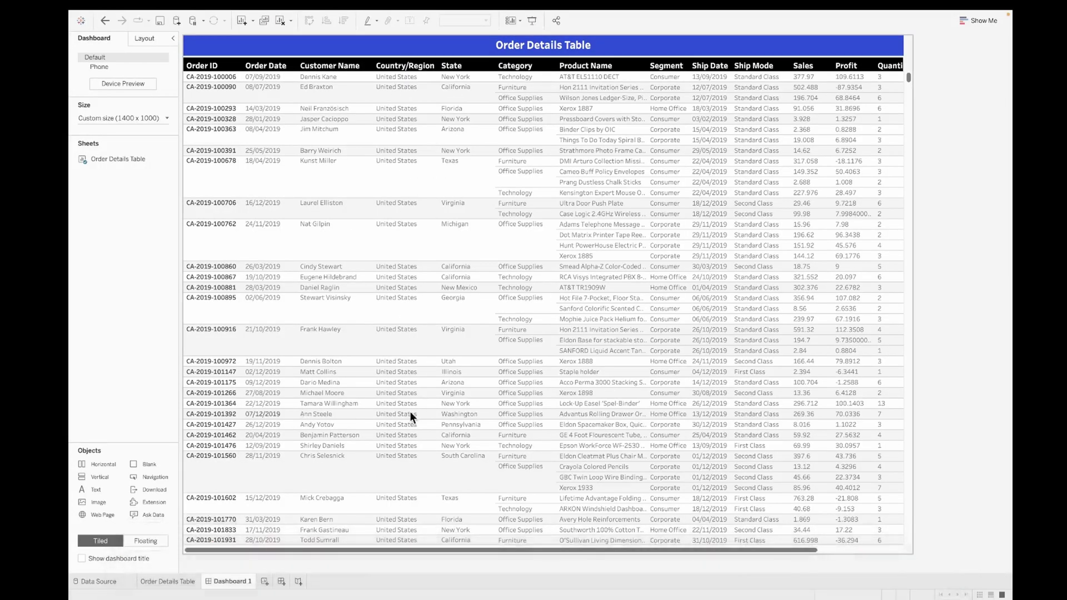
{"action": "left_click", "coordinate": [170, 586]}
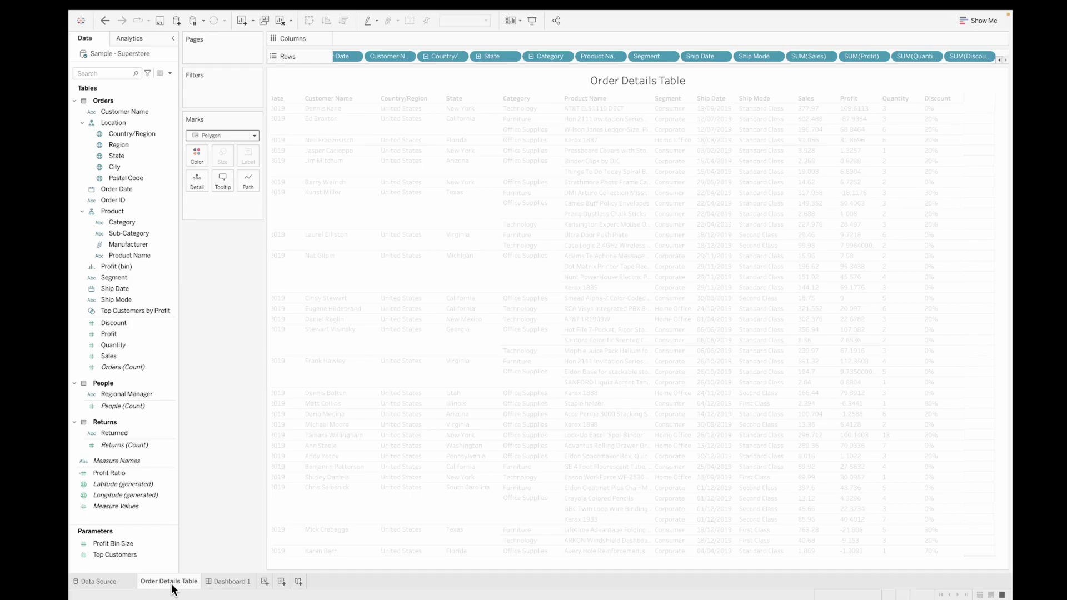
Duplicate the Order Details Table sheet and drag Measure Names, found via 'meas', onto Filters
{"action": "right_click", "coordinate": [171, 584]}
{"action": "left_click", "coordinate": [202, 474]}
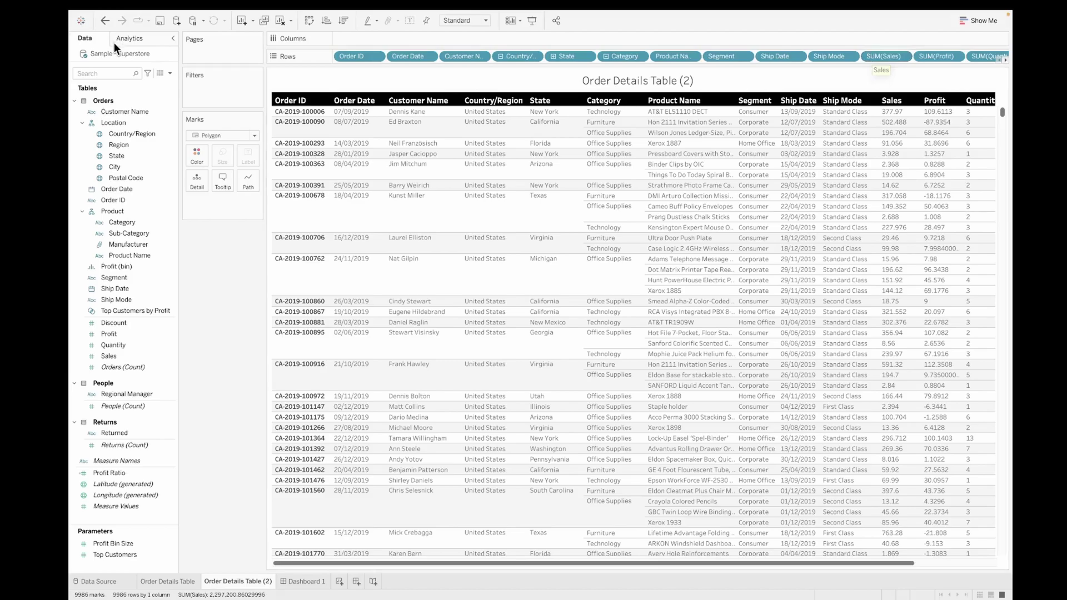
{"action": "left_click", "coordinate": [99, 73]}
{"action": "type", "text": "meas"}
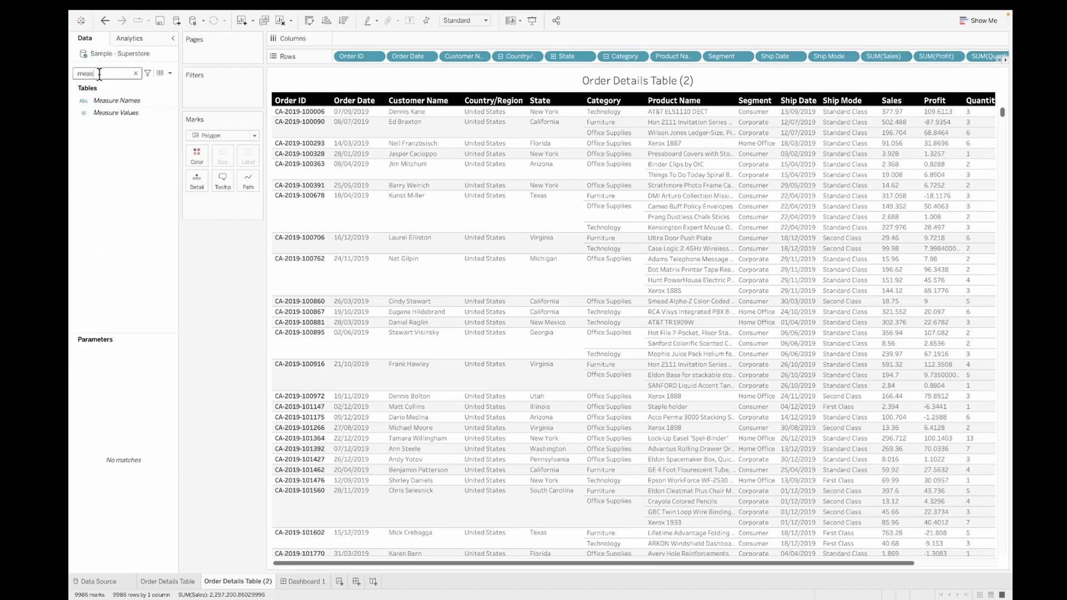
{"action": "left_click", "coordinate": [121, 102]}
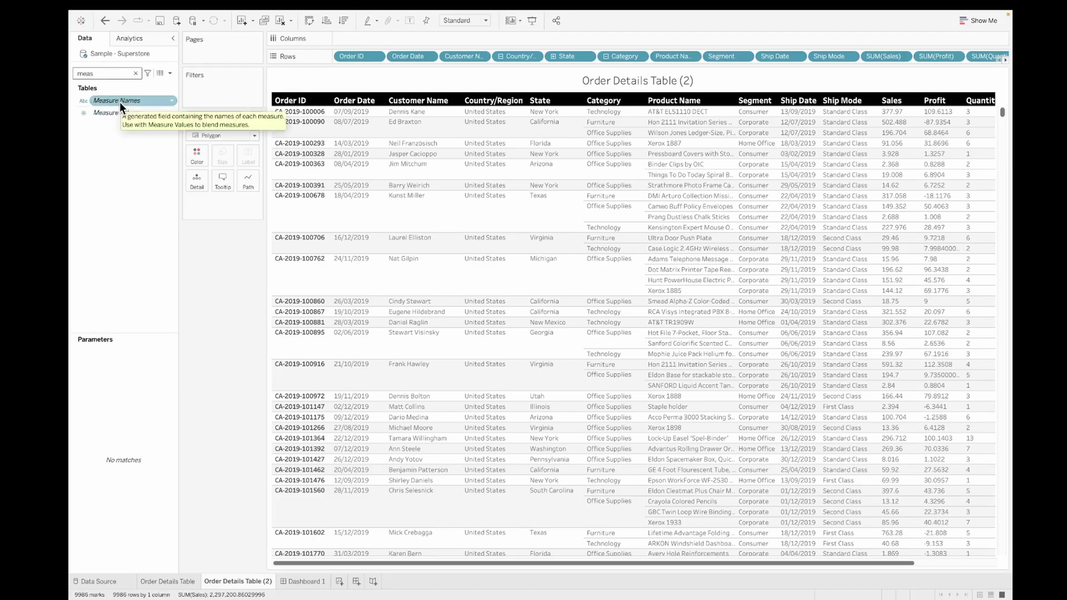
{"action": "left_click_drag", "start_coordinate": [119, 102], "coordinate": [219, 96]}
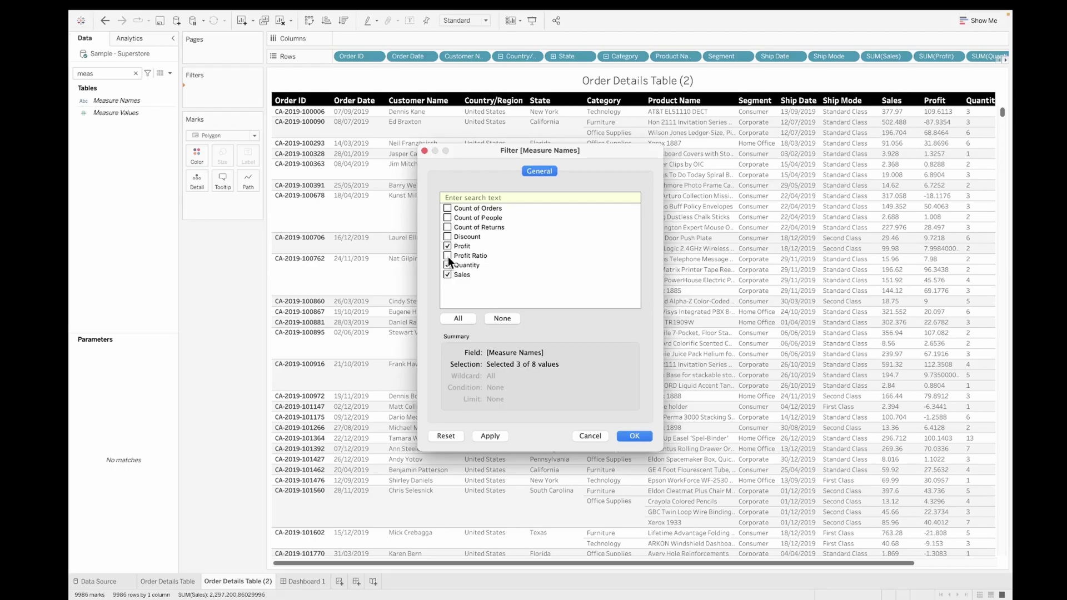
Confirm the Measure Names filter and drag the Sales, Profit and Quantity pills off the table
{"action": "left_click", "coordinate": [636, 437]}
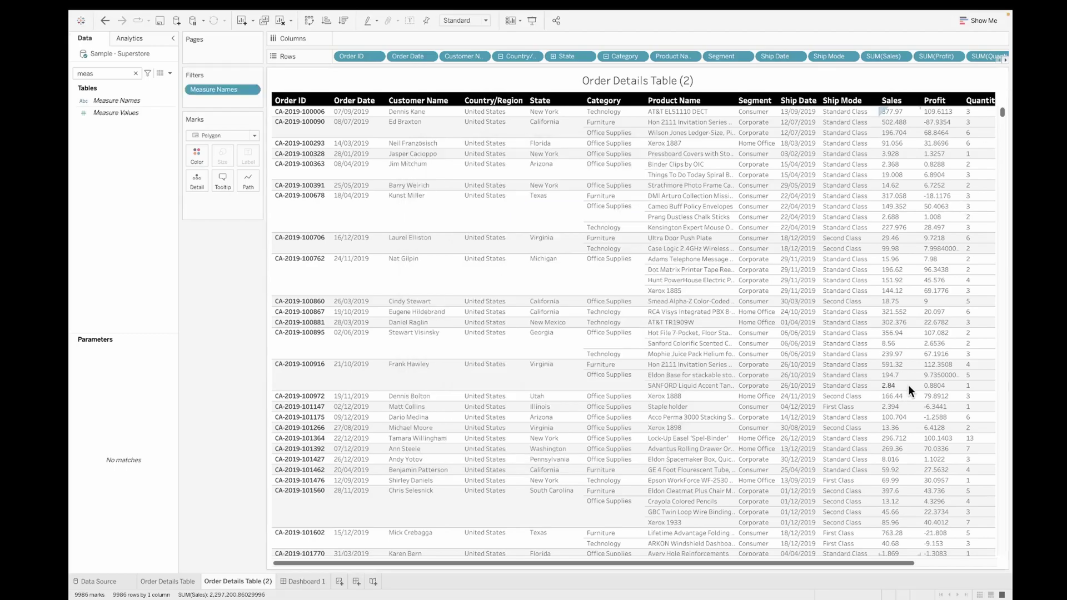
{"action": "scroll", "coordinate": [906, 385], "scroll_direction": "right", "scroll_amount": 3}
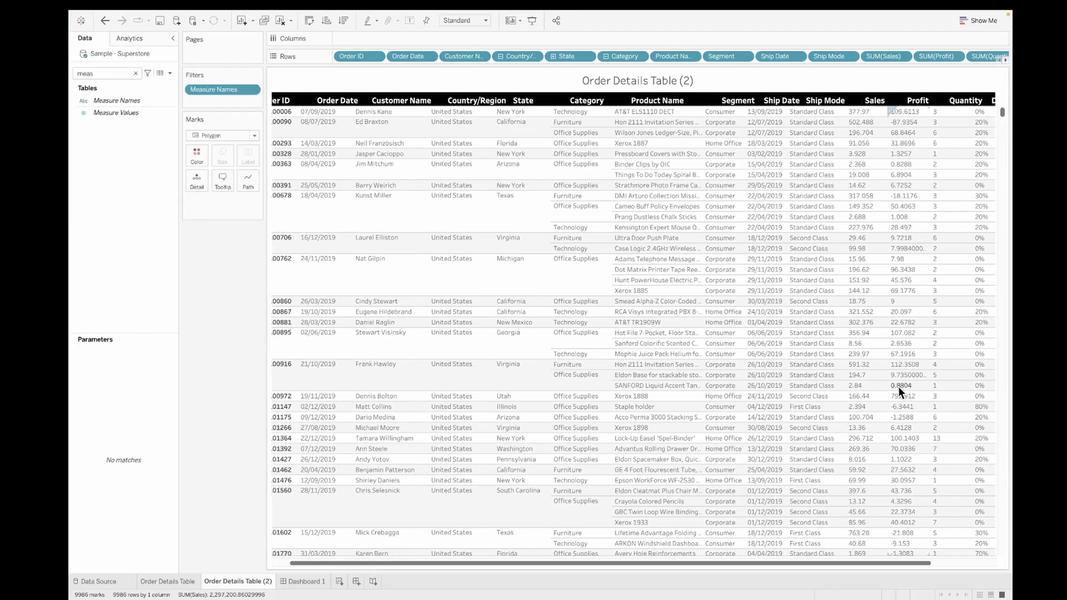
{"action": "scroll", "coordinate": [898, 386], "scroll_direction": "left", "scroll_amount": 3}
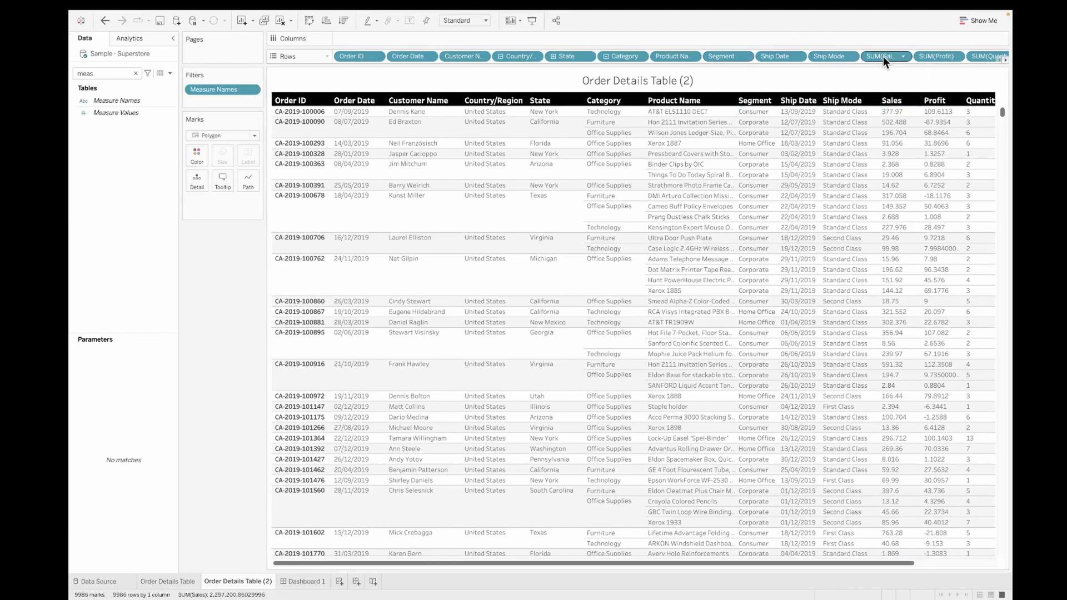
{"action": "left_click_drag", "start_coordinate": [883, 56], "coordinate": [184, 286]}
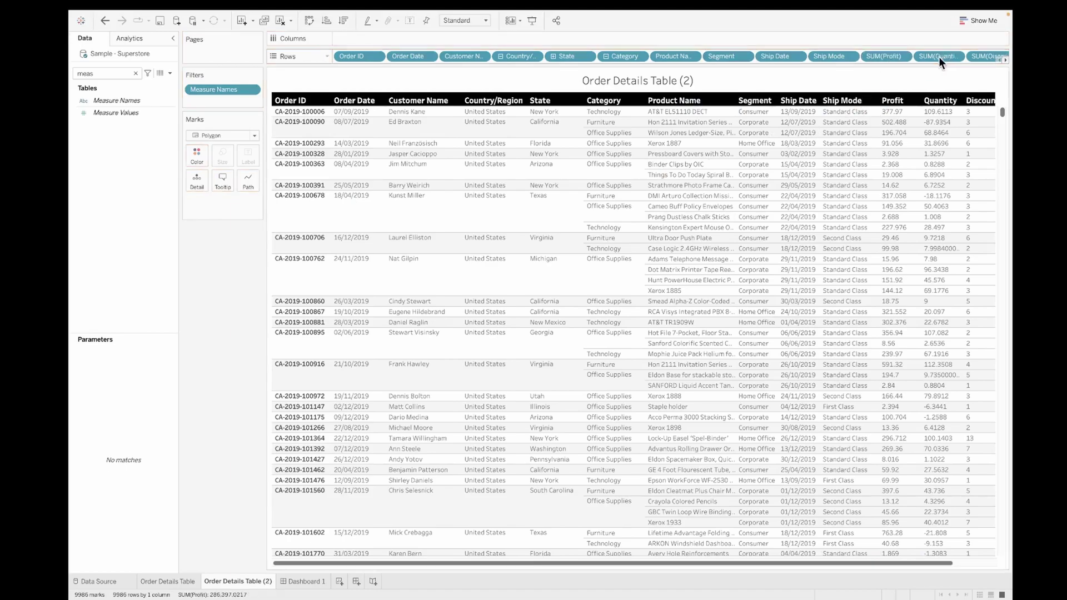
{"action": "left_click_drag", "start_coordinate": [865, 58], "coordinate": [896, 13]}
{"action": "left_click_drag", "start_coordinate": [906, 58], "coordinate": [836, 19]}
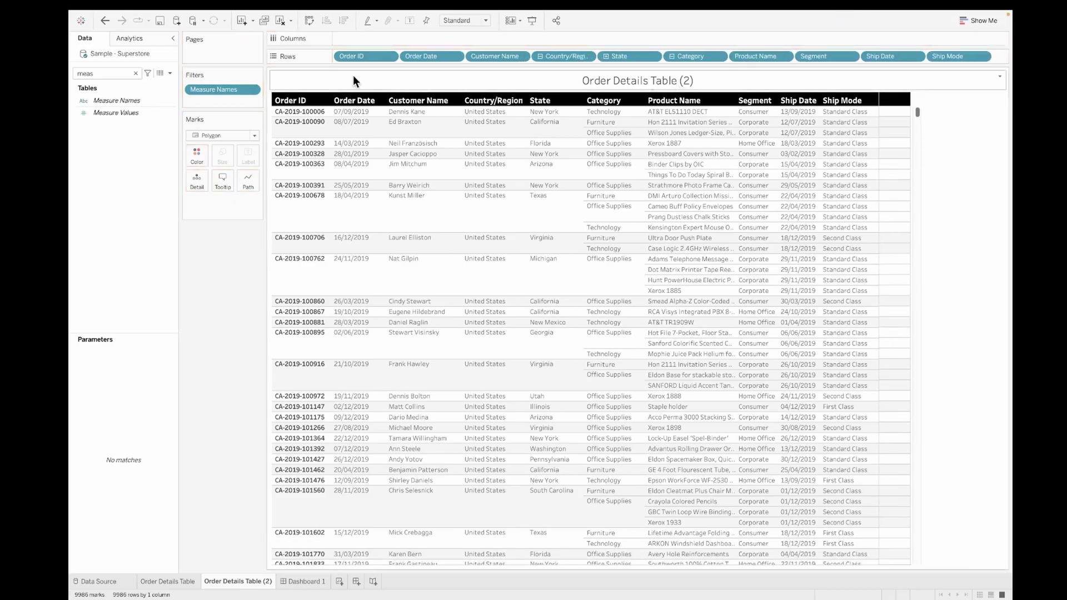
Use Text marks with Measure Values as labels and Measure Names across the columns
{"action": "left_click", "coordinate": [232, 138]}
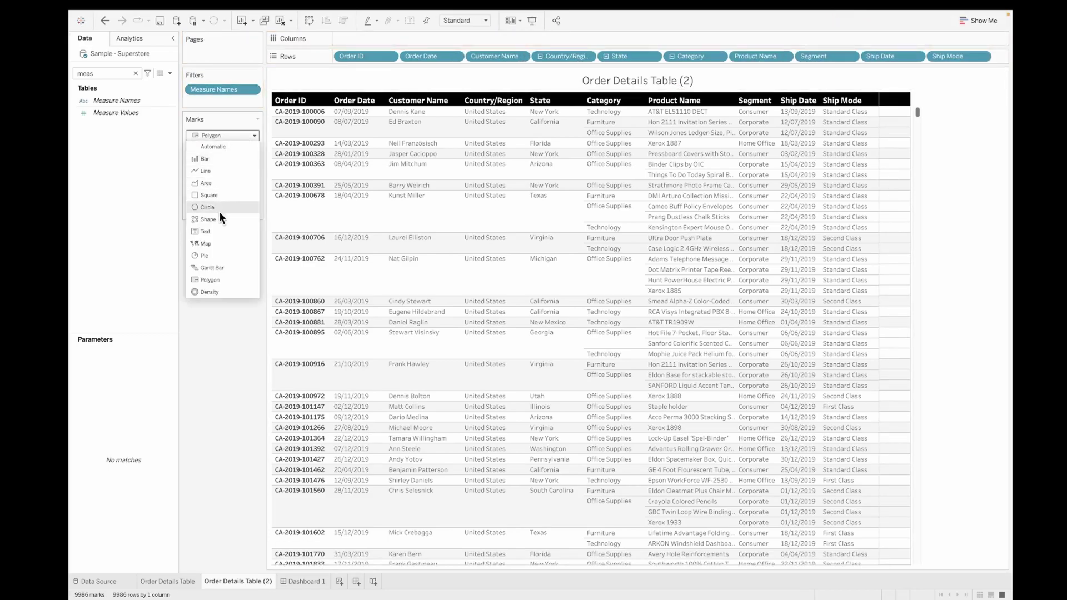
{"action": "left_click", "coordinate": [211, 232]}
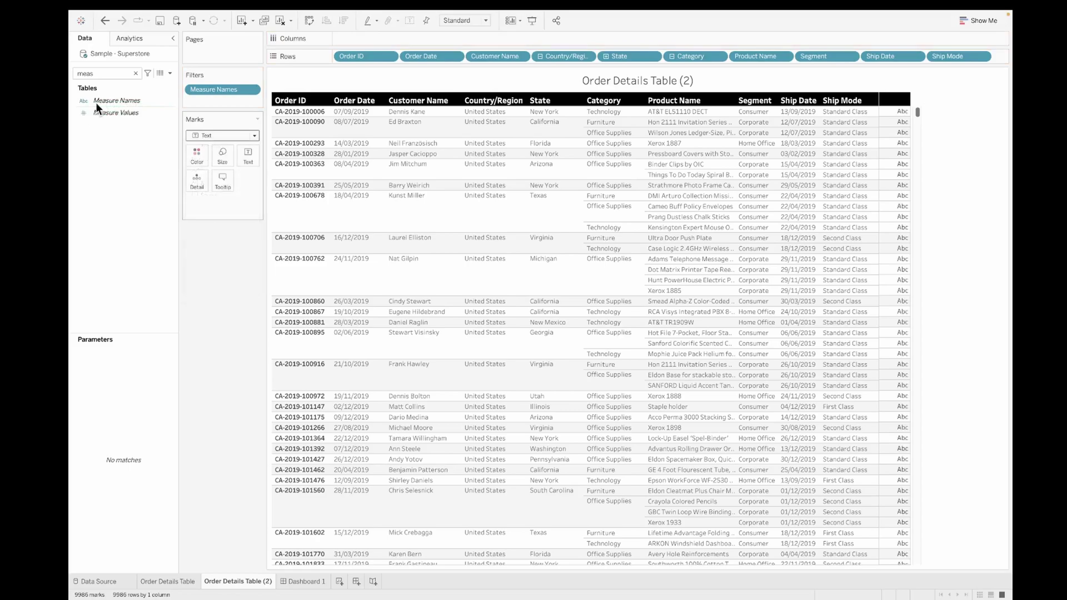
{"action": "left_click_drag", "start_coordinate": [99, 113], "coordinate": [245, 162]}
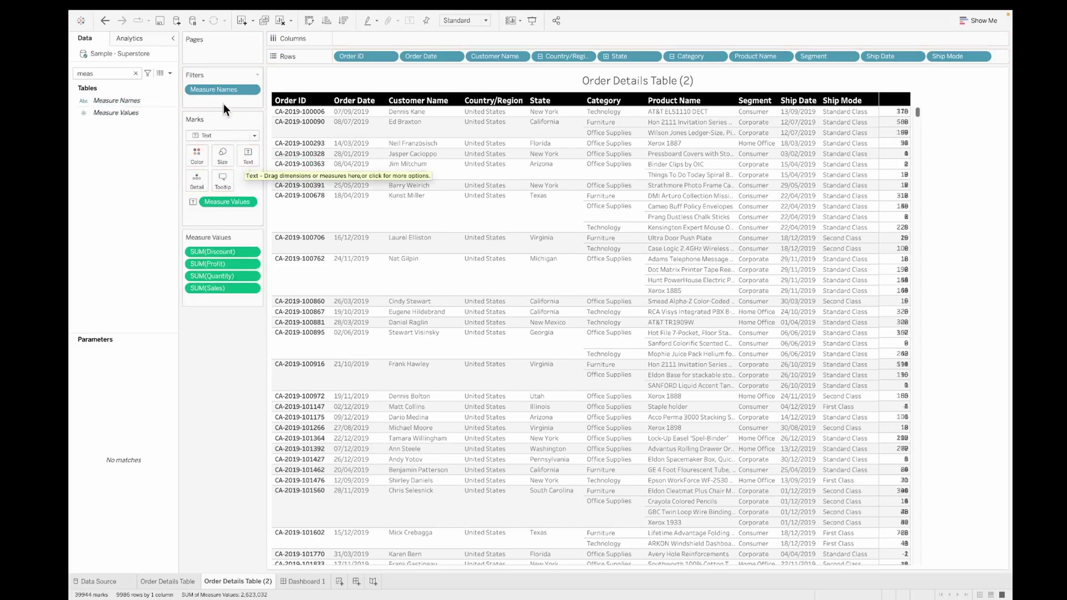
{"action": "left_click_drag", "start_coordinate": [113, 101], "coordinate": [999, 78]}
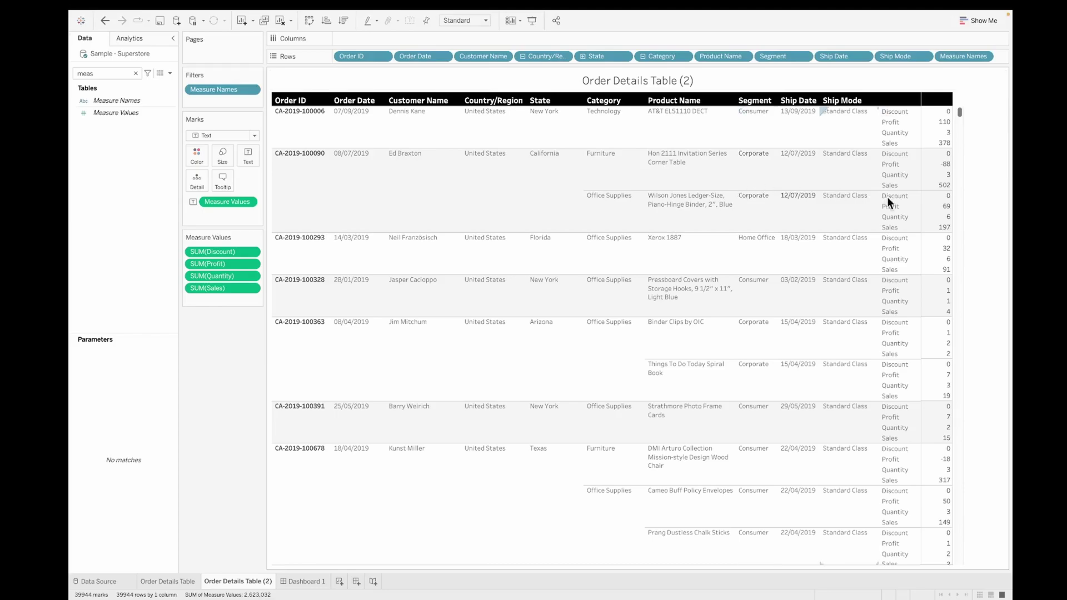
{"action": "left_click_drag", "start_coordinate": [975, 54], "coordinate": [968, 40]}
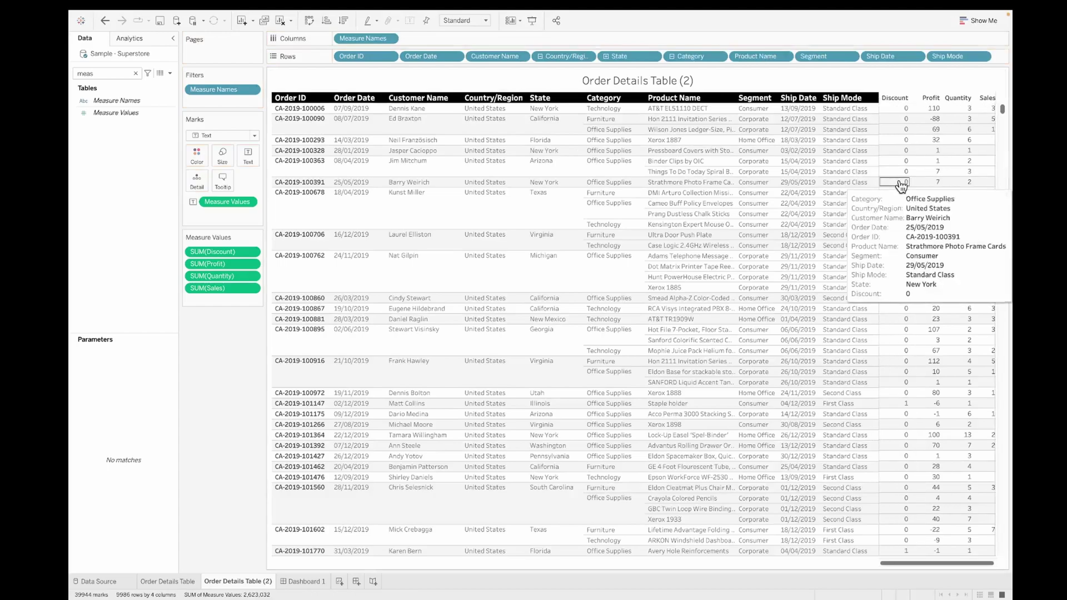
{"action": "mouse_move", "coordinate": [893, 190]}
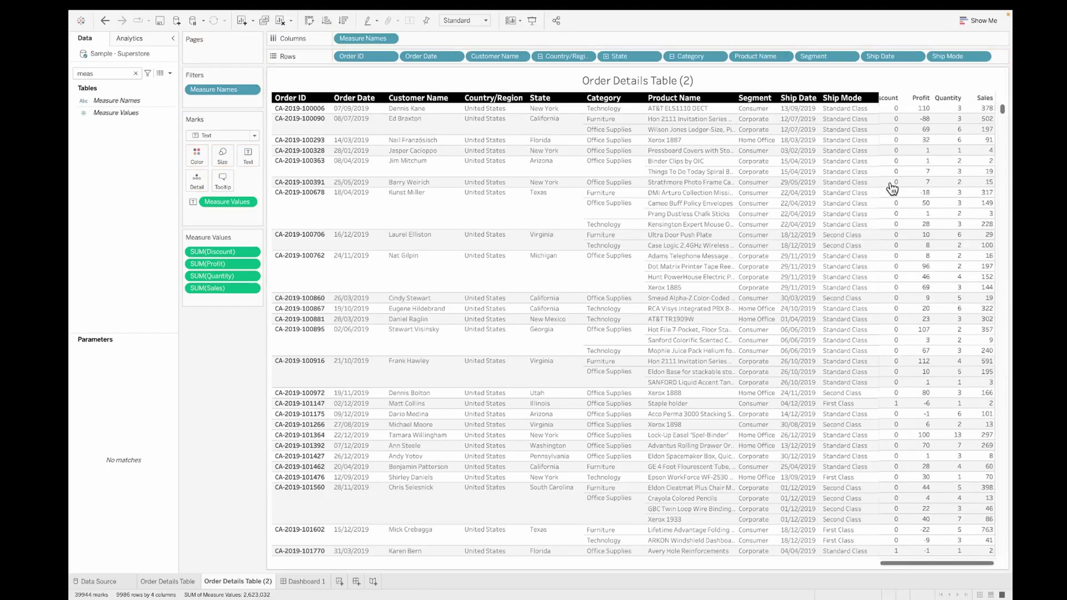
{"action": "scroll", "coordinate": [890, 188], "scroll_direction": "left", "scroll_amount": 1}
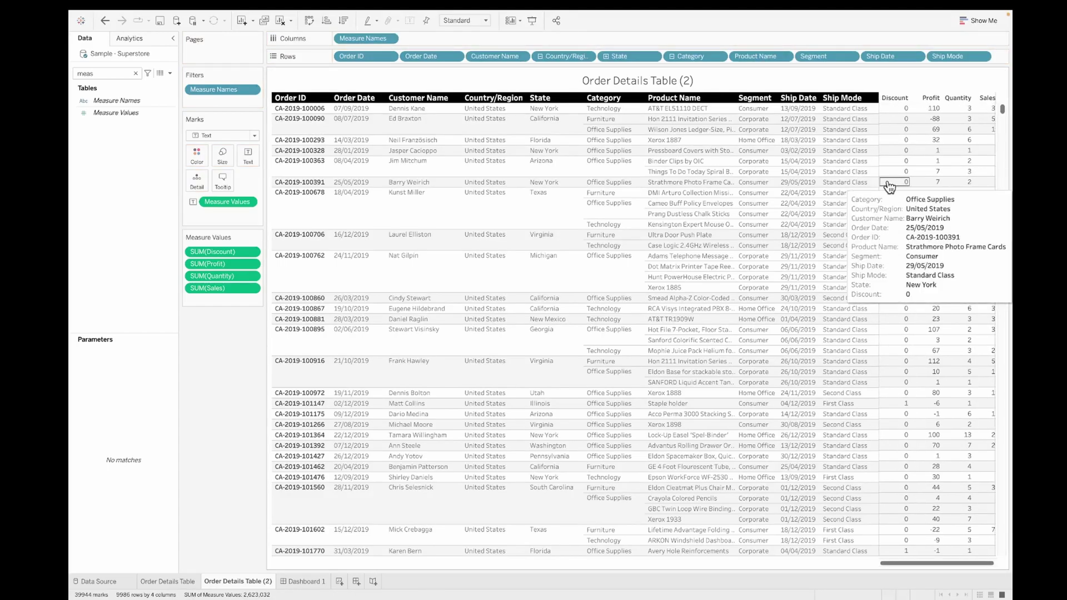
Shade the measure header row, starting from Discount, black
{"action": "right_click", "coordinate": [888, 98]}
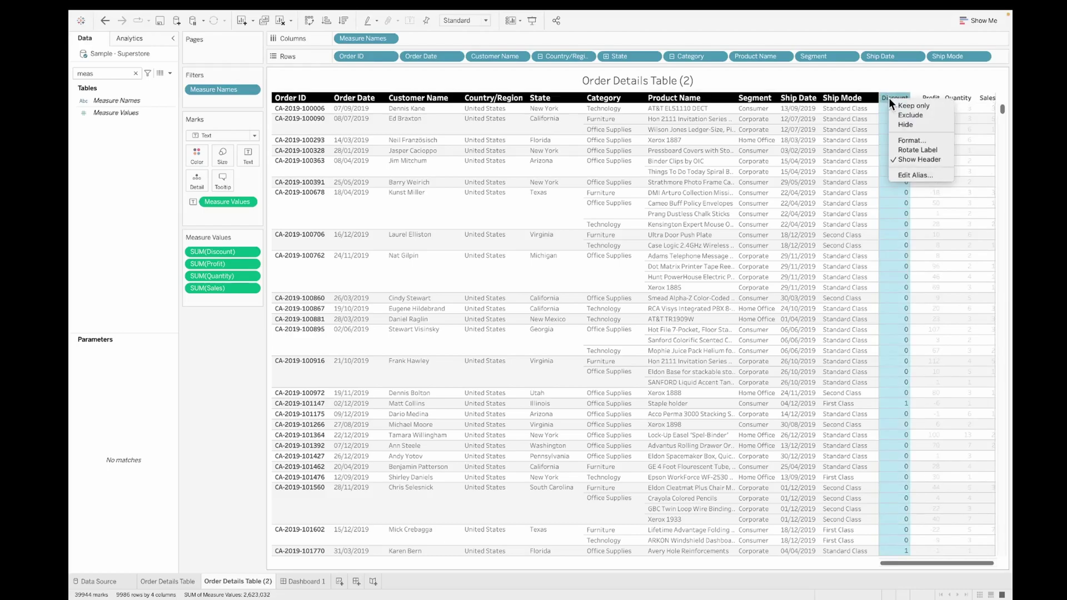
{"action": "left_click", "coordinate": [903, 139]}
{"action": "left_click", "coordinate": [139, 159]}
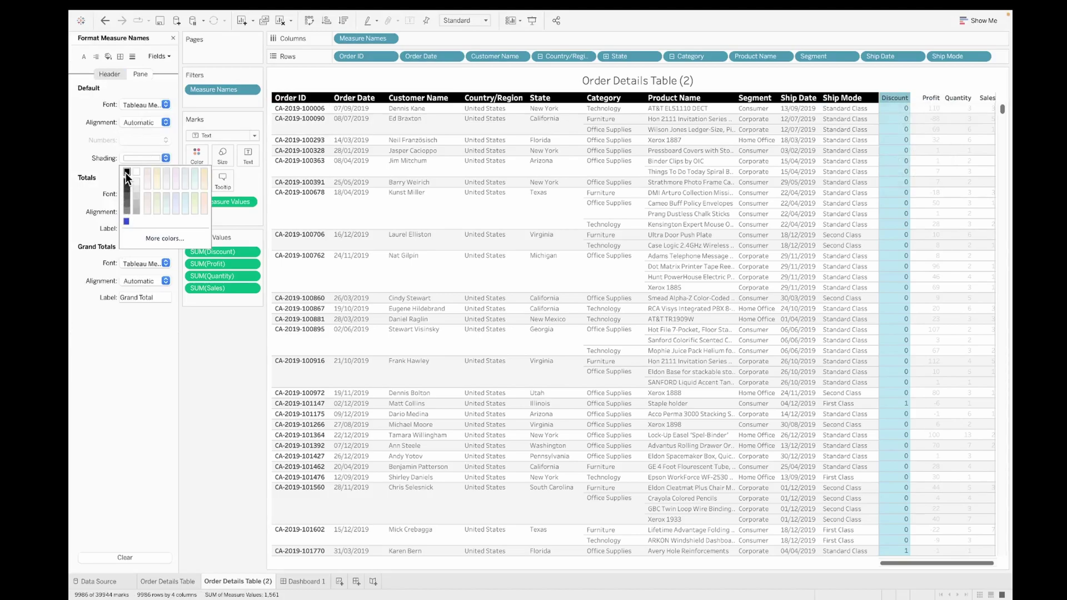
{"action": "left_click", "coordinate": [126, 171]}
Set the measure header font to white Tableau Bold, size 11
{"action": "left_click", "coordinate": [165, 104]}
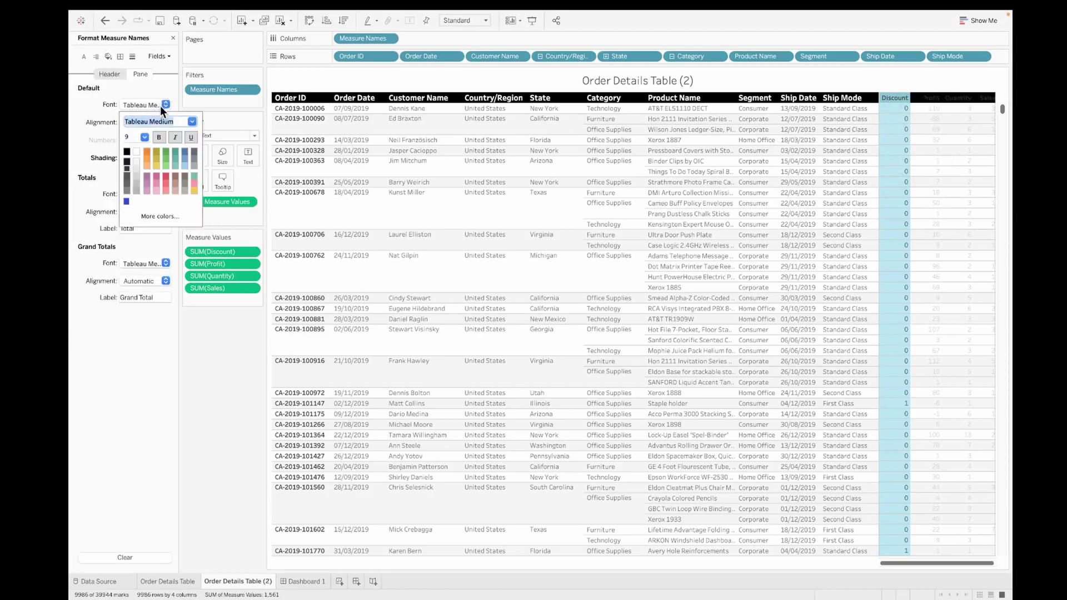
{"action": "left_click", "coordinate": [190, 121]}
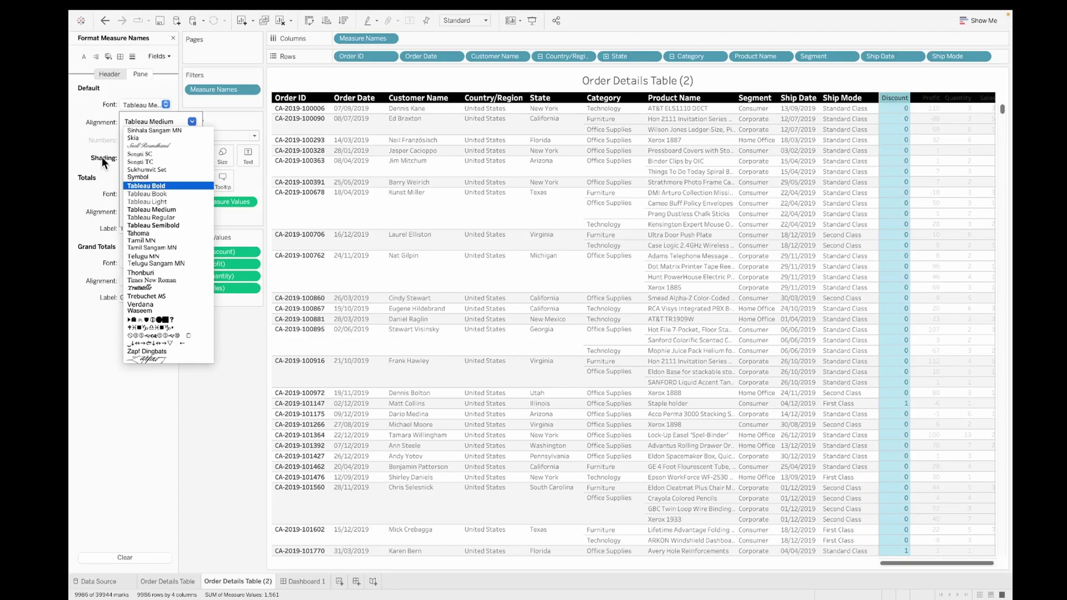
{"action": "key", "text": "Return"}
{"action": "left_click", "coordinate": [103, 124]}
{"action": "left_click", "coordinate": [164, 105]}
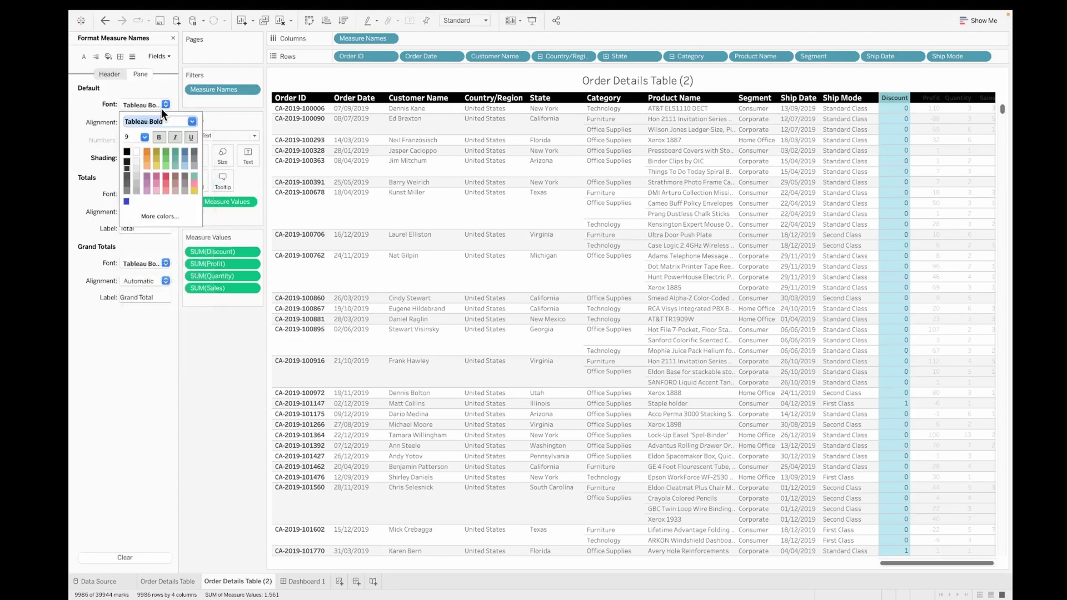
{"action": "left_click", "coordinate": [144, 137]}
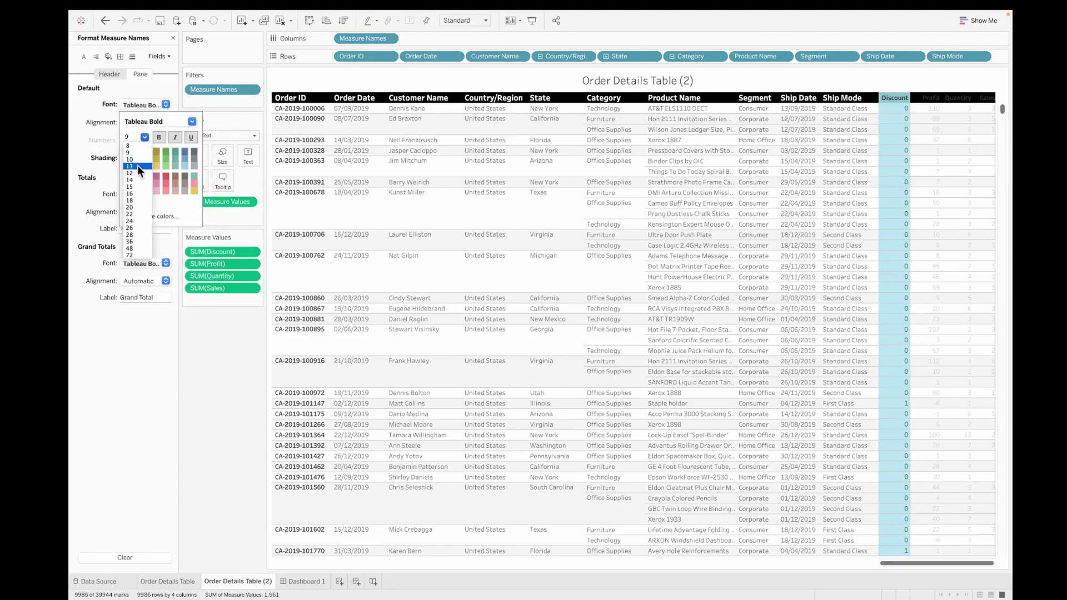
{"action": "left_click", "coordinate": [138, 166]}
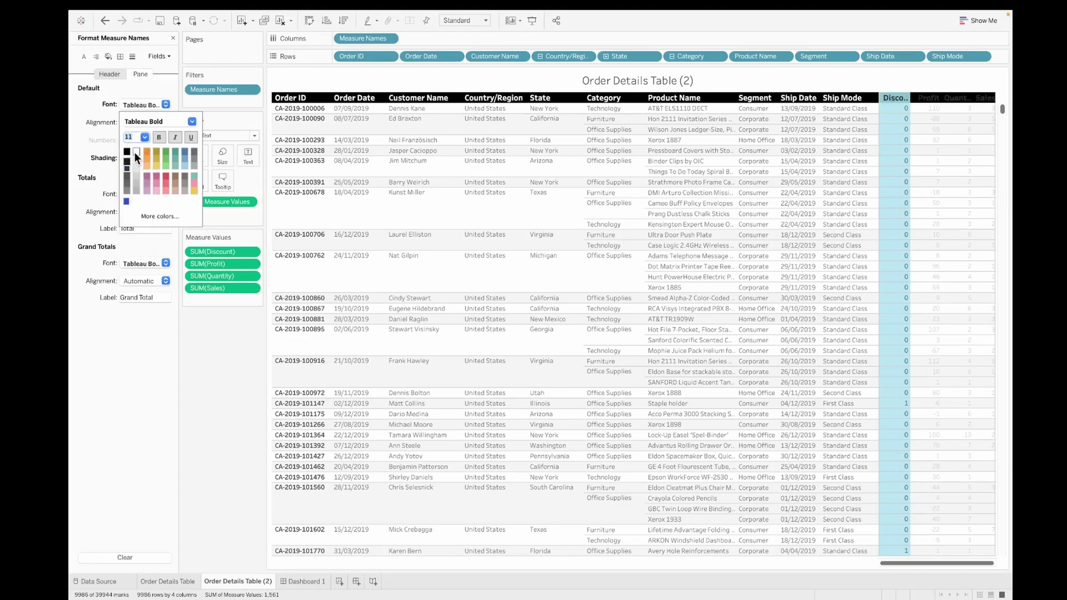
{"action": "left_click", "coordinate": [135, 151]}
Duplicate Dashboard 1 as Dashboard 1 (2)
{"action": "left_click", "coordinate": [262, 447]}
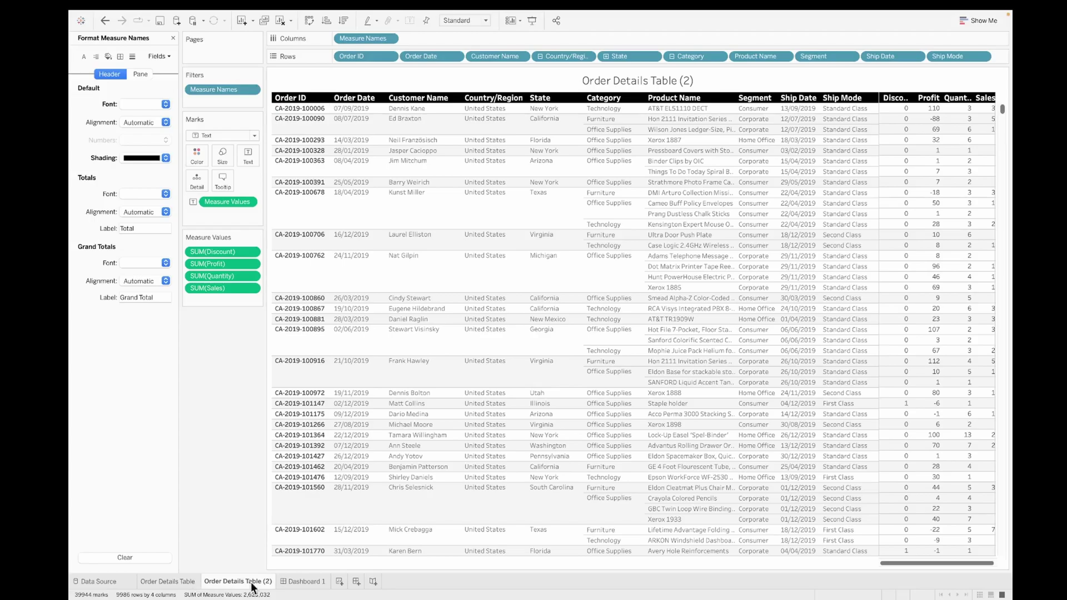
{"action": "right_click", "coordinate": [295, 582]}
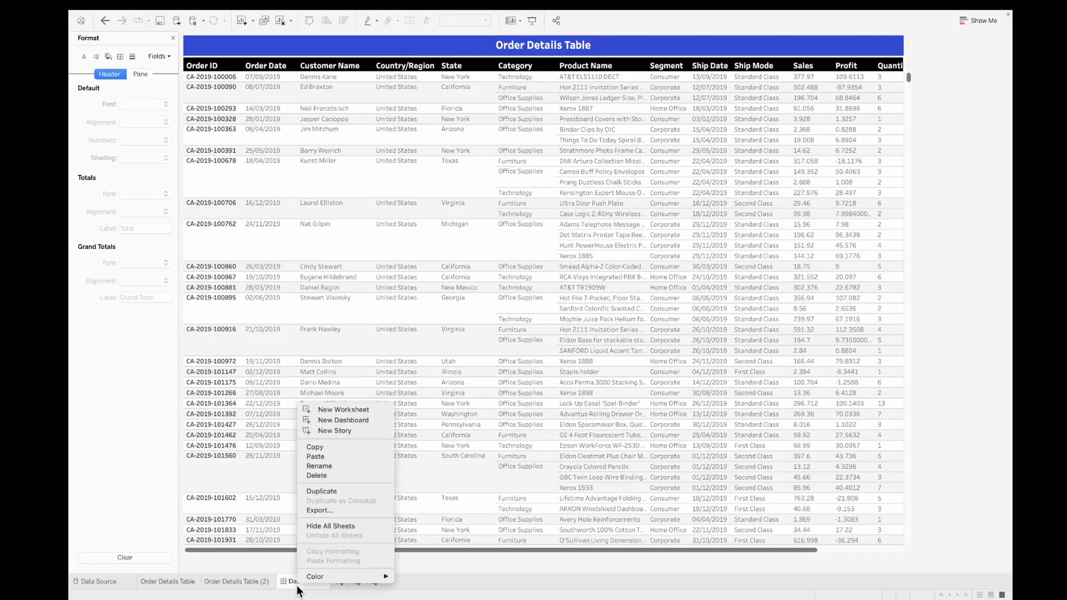
{"action": "left_click", "coordinate": [332, 492]}
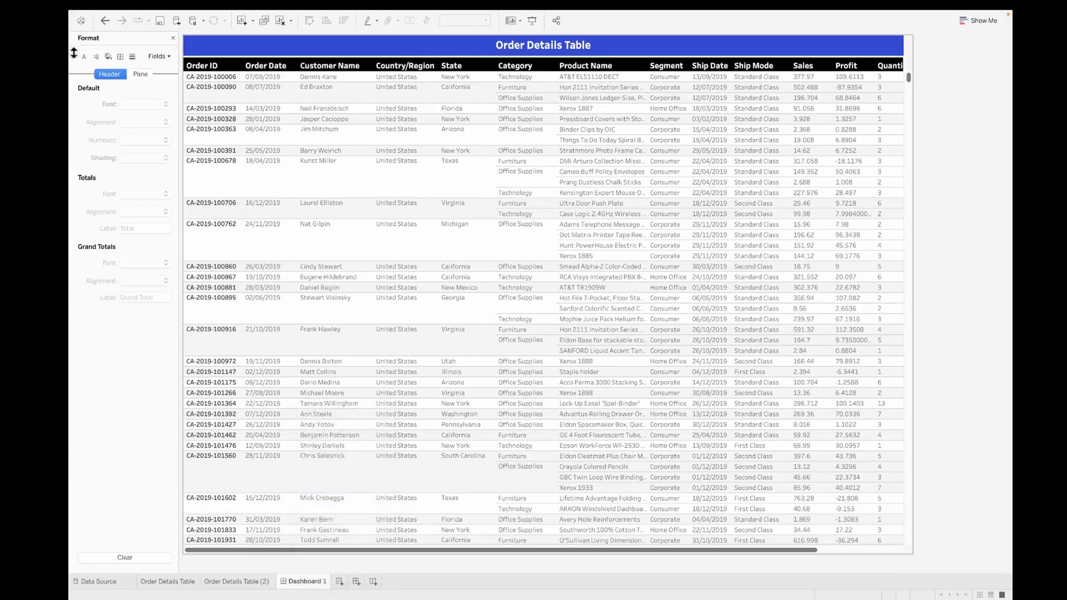
Replace the dashboard's original Order Details Table with Order Details Table (2)
{"action": "left_click", "coordinate": [174, 37]}
{"action": "left_click_drag", "start_coordinate": [112, 169], "coordinate": [326, 198]}
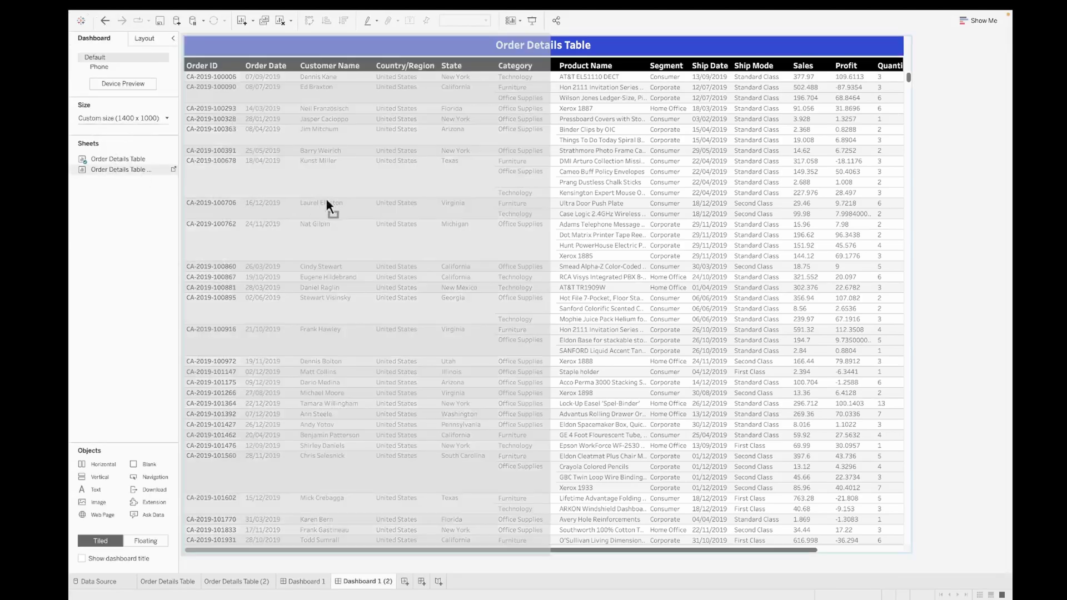
{"action": "left_click_drag", "start_coordinate": [856, 40], "coordinate": [762, 38]}
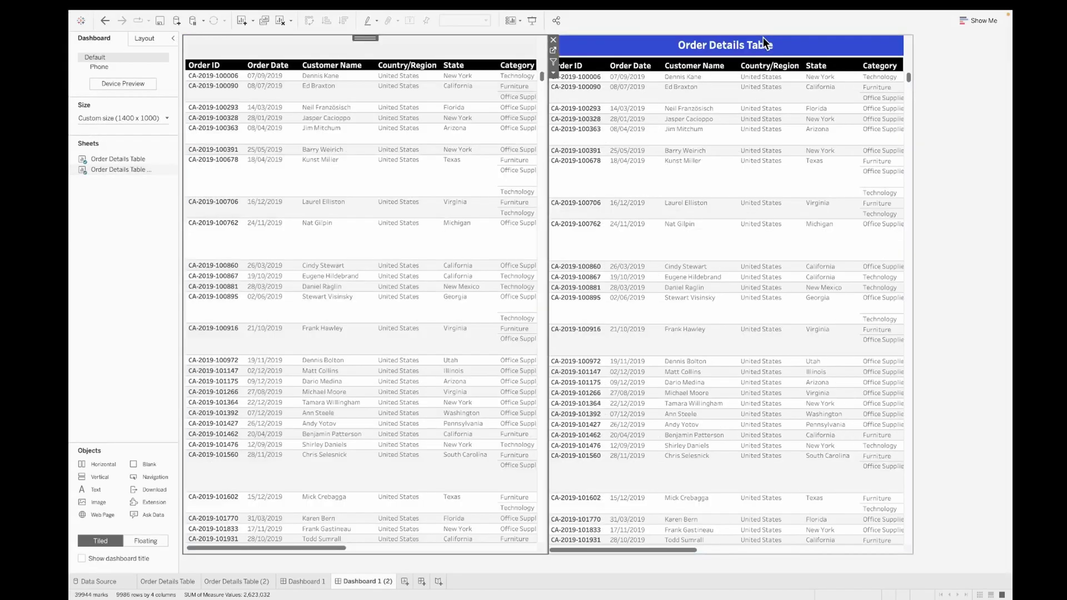
{"action": "left_click", "coordinate": [702, 44]}
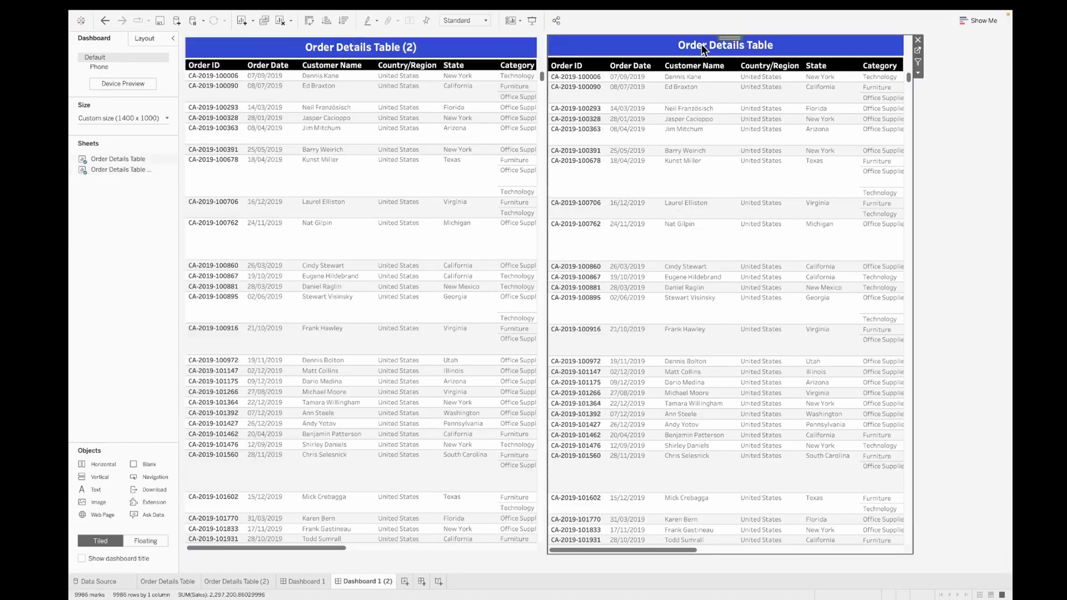
{"action": "left_click", "coordinate": [918, 39]}
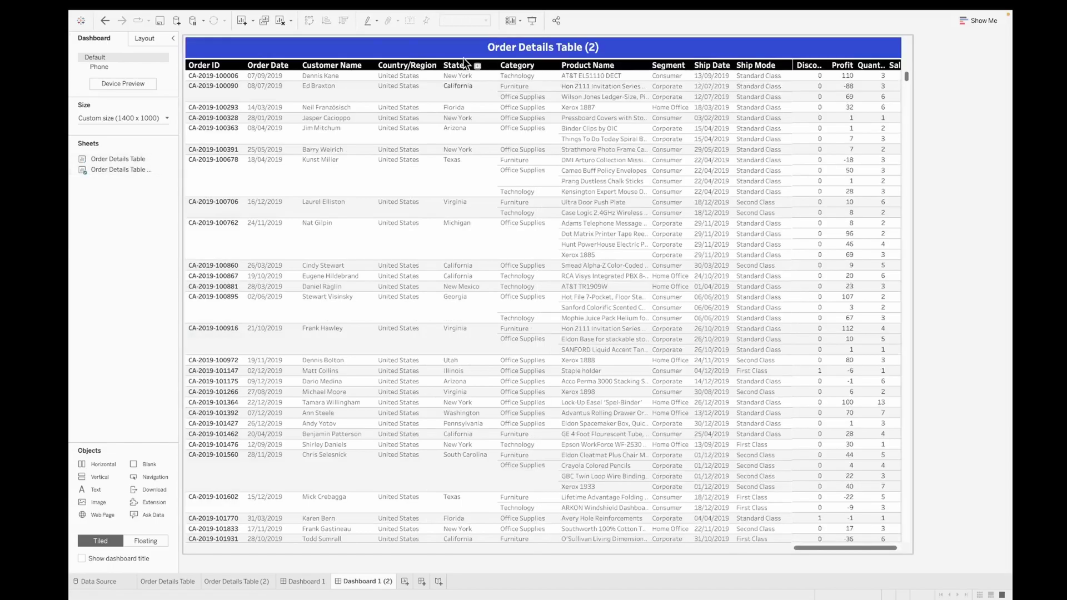
Retitle the new table 'Freeze Columns'
{"action": "double_click", "coordinate": [602, 53]}
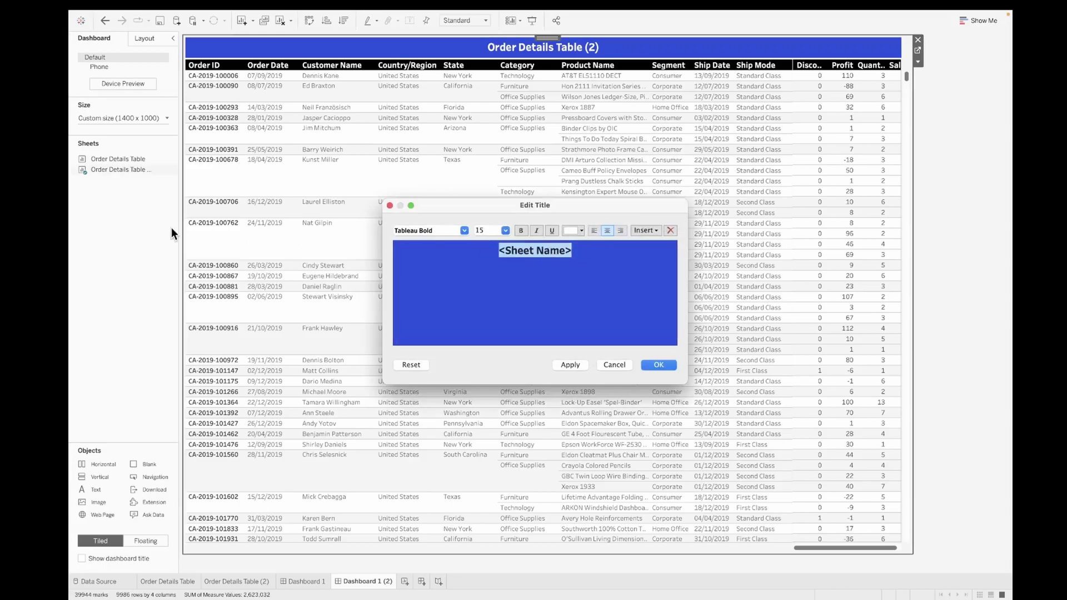
{"action": "type", "text": "Free"}
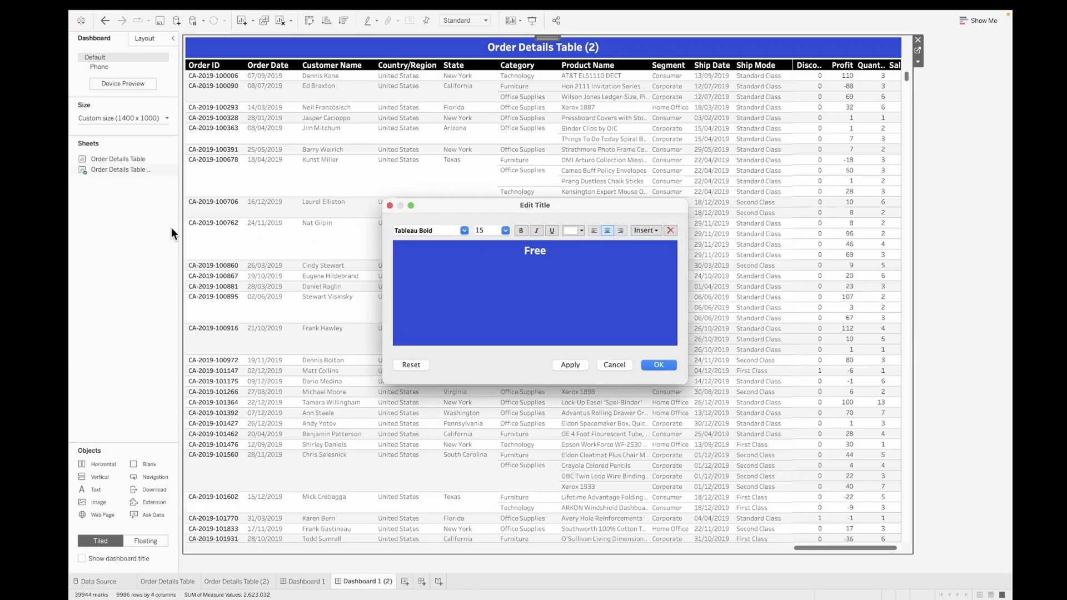
{"action": "type", "text": "ze Columns"}
{"action": "key", "text": "BackSpace"}
Apply the title, widen the Discount column so its header shows in full, and scroll the measures
{"action": "left_click", "coordinate": [654, 365]}
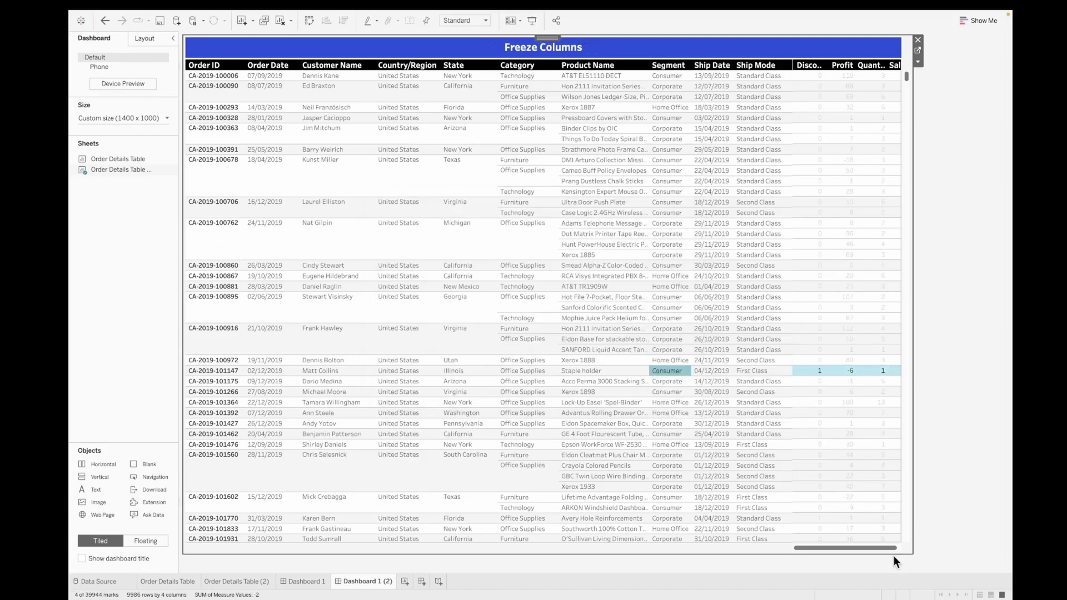
{"action": "left_click", "coordinate": [807, 372]}
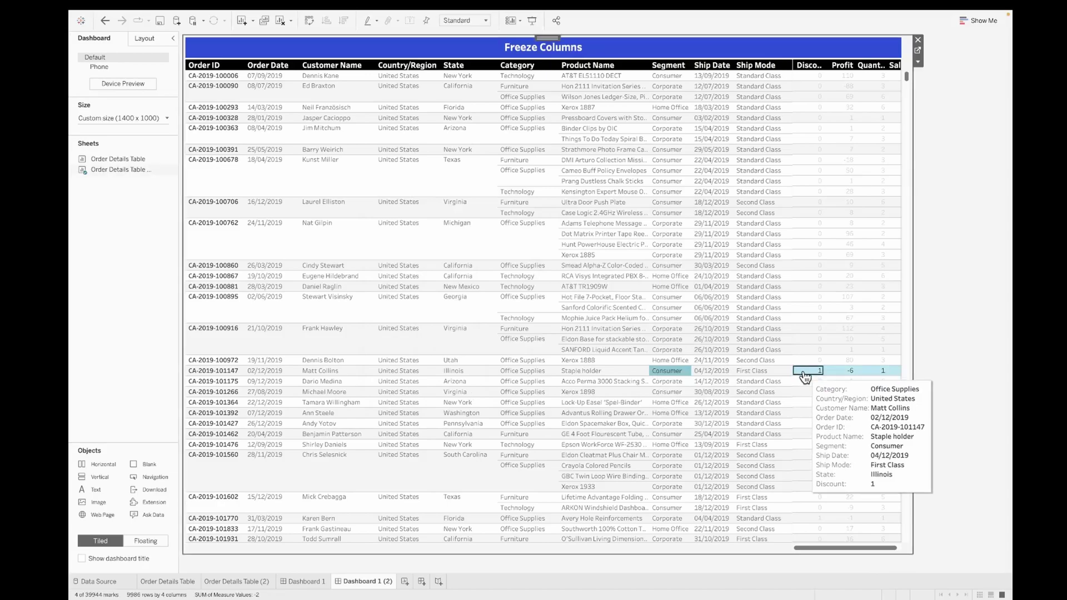
{"action": "left_click", "coordinate": [977, 318]}
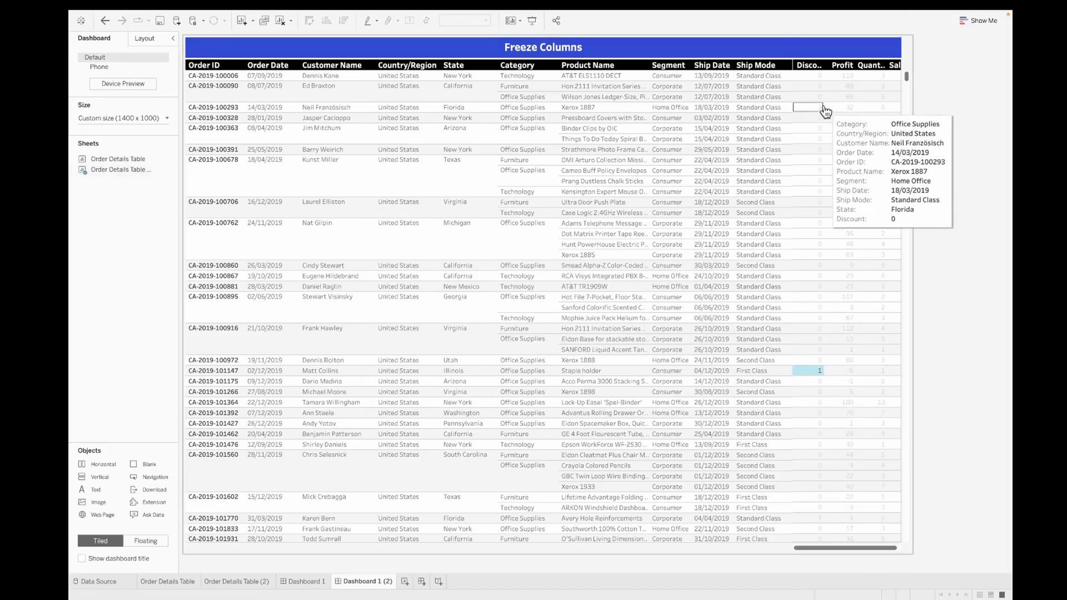
{"action": "left_click", "coordinate": [925, 123]}
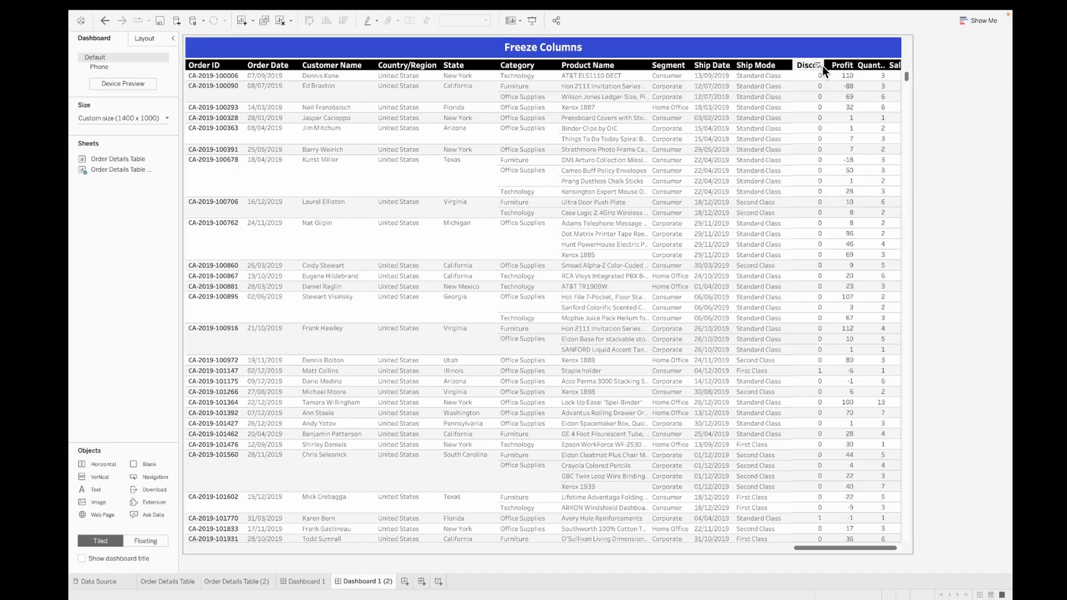
{"action": "left_click_drag", "start_coordinate": [821, 68], "coordinate": [851, 69]}
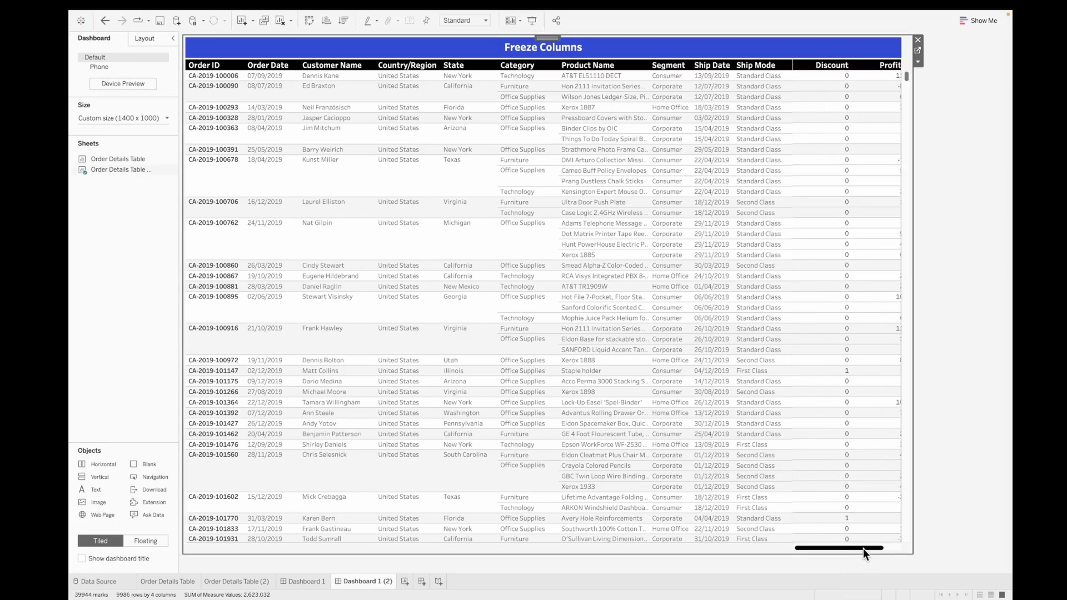
{"action": "left_click_drag", "start_coordinate": [863, 549], "coordinate": [778, 543]}
{"action": "left_click", "coordinate": [826, 77]}
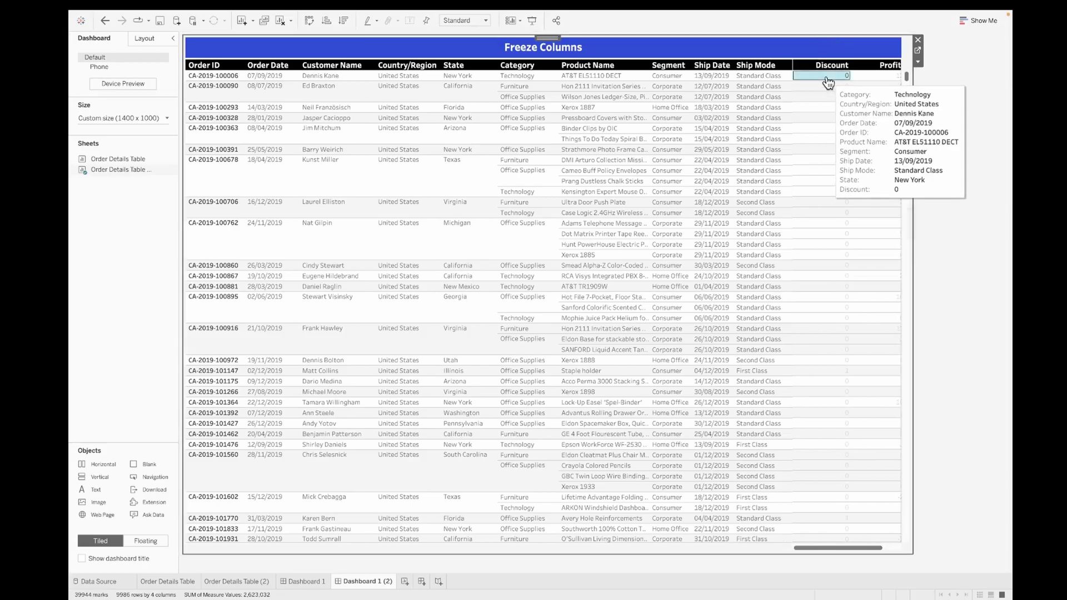
Centre-align all cell values and headers in the Freeze Columns table
{"action": "right_click", "coordinate": [828, 83]}
{"action": "left_click", "coordinate": [850, 126]}
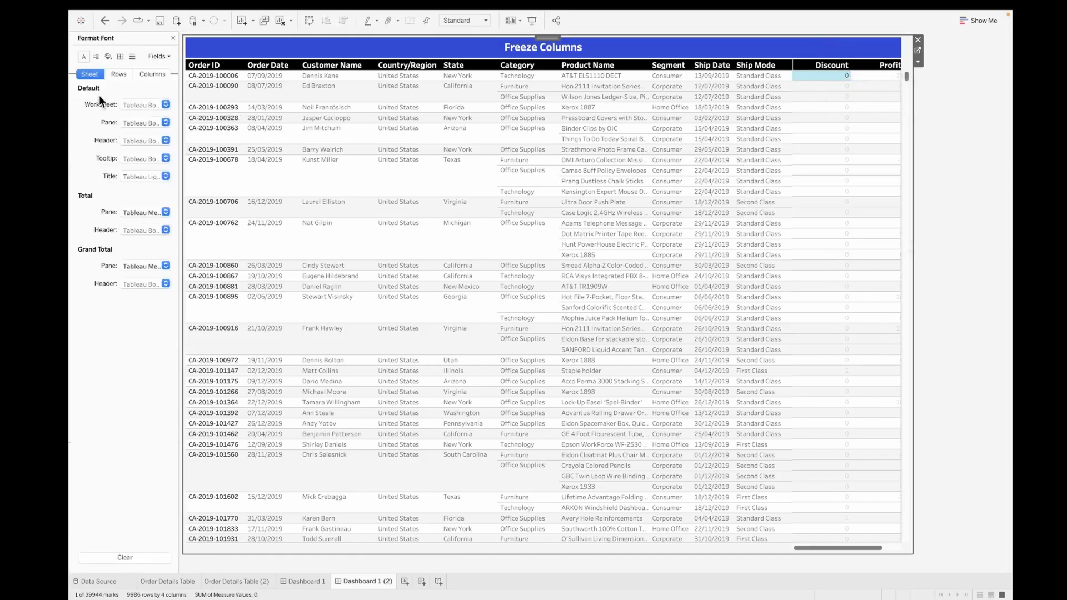
{"action": "left_click", "coordinate": [97, 56]}
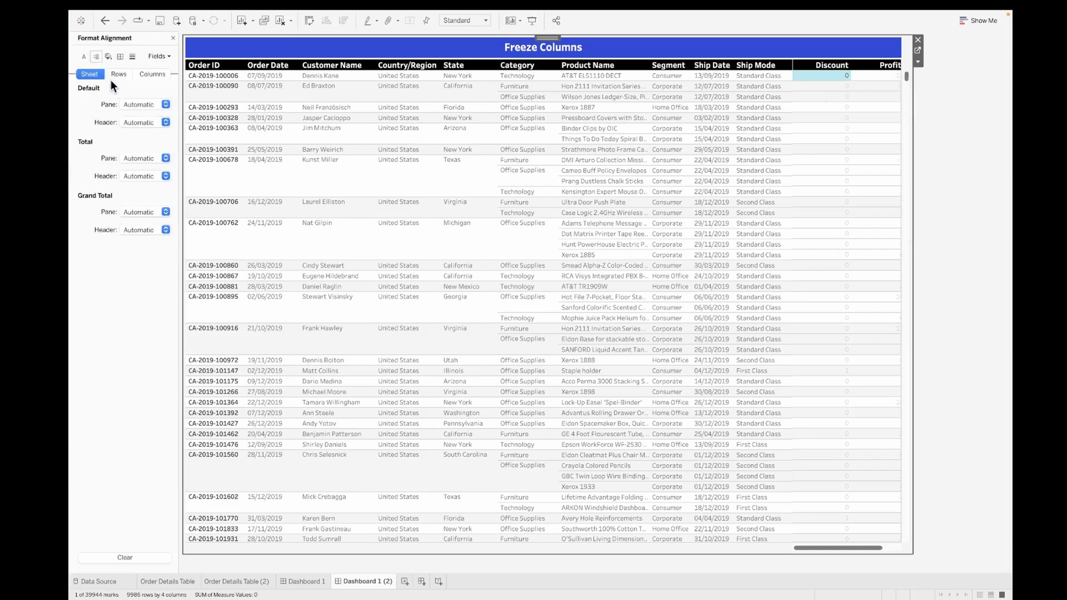
{"action": "left_click", "coordinate": [137, 104]}
{"action": "left_click", "coordinate": [148, 153]}
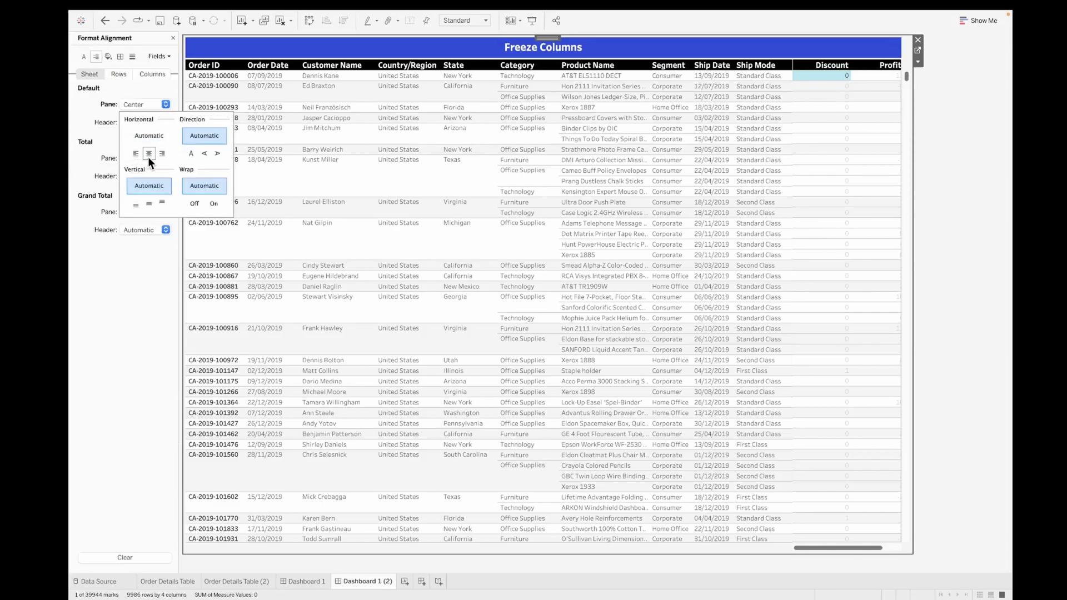
{"action": "left_click", "coordinate": [142, 123]}
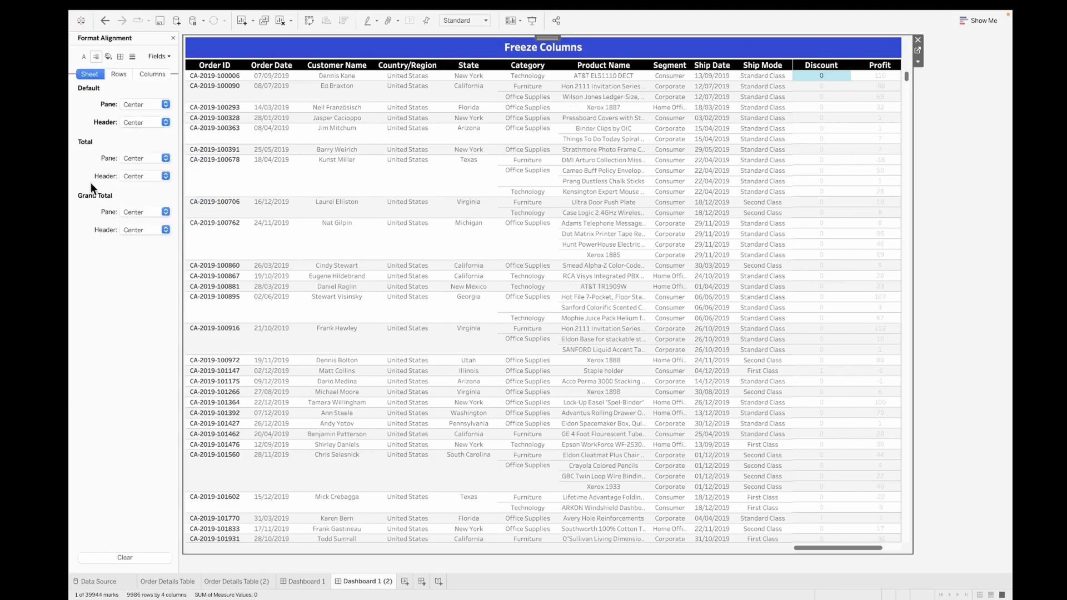
{"action": "left_click", "coordinate": [968, 237]}
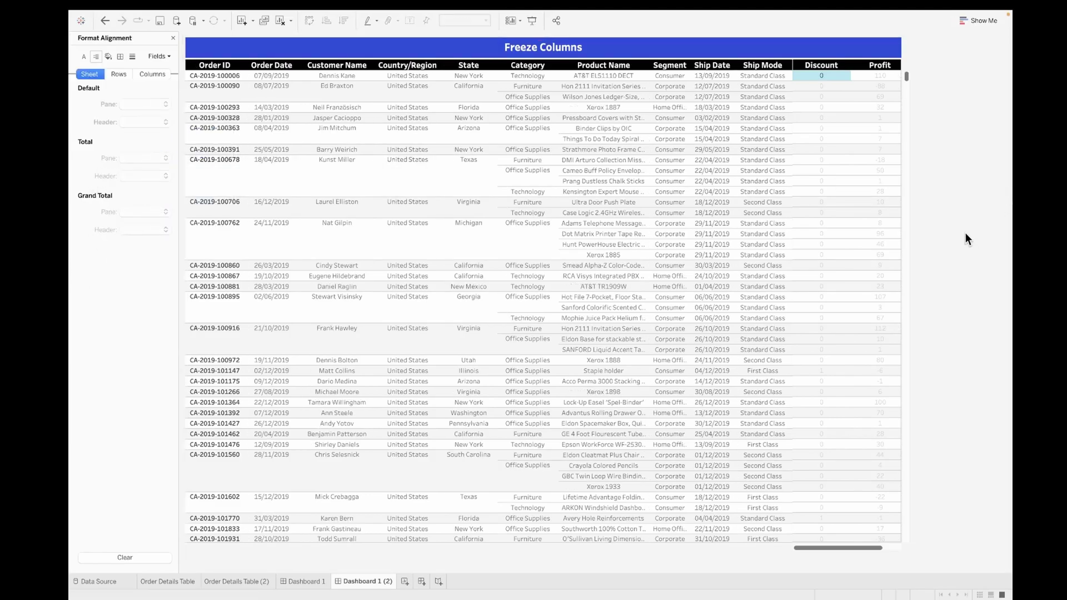
{"action": "left_click", "coordinate": [984, 198]}
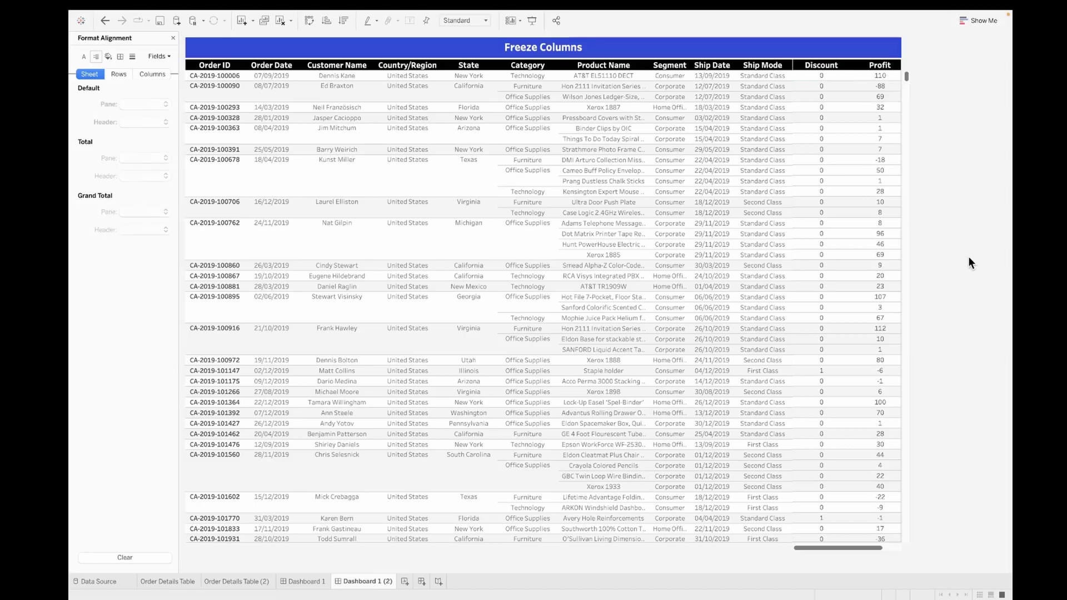
Reorder the Measure Values to Sales, Quantity, Discount, Profit, restoring the accidentally removed Discount
{"action": "left_click", "coordinate": [224, 583]}
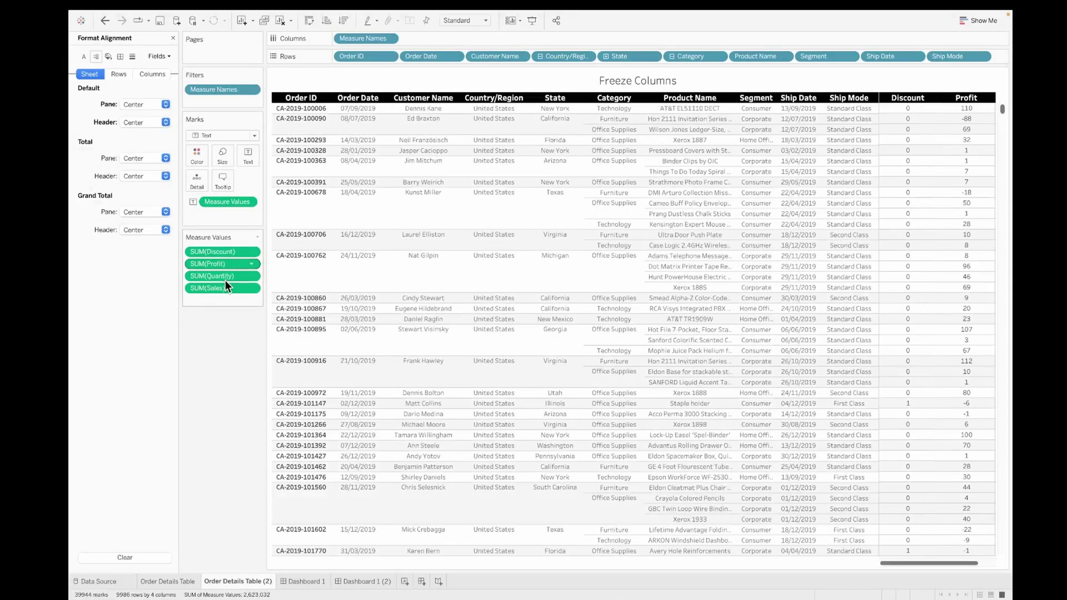
{"action": "left_click_drag", "start_coordinate": [224, 286], "coordinate": [228, 264]}
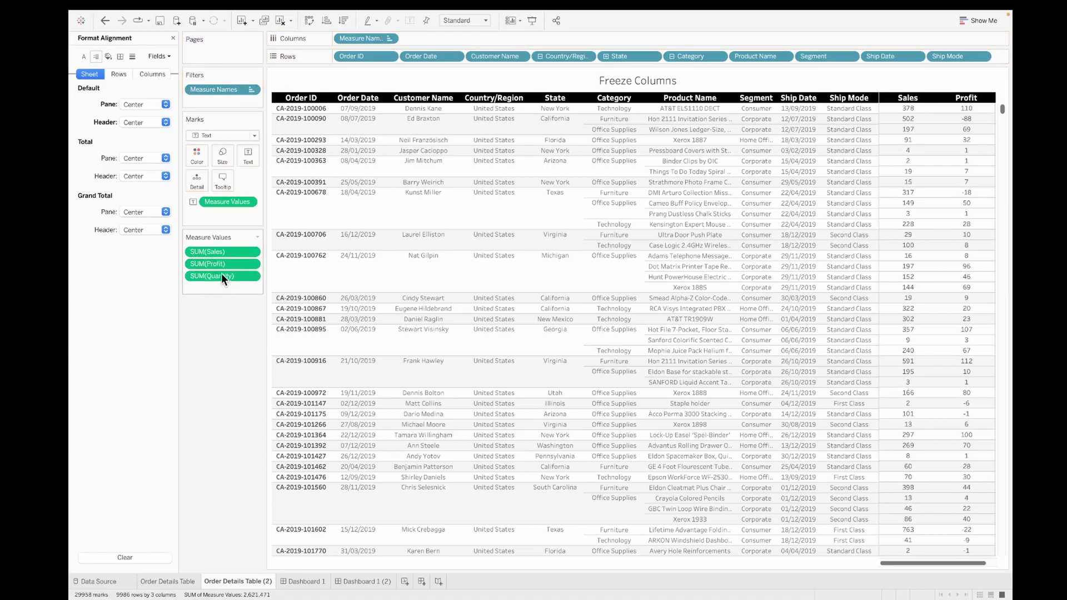
{"action": "key", "text": "ctrl+z"}
{"action": "left_click_drag", "start_coordinate": [213, 266], "coordinate": [350, 581]}
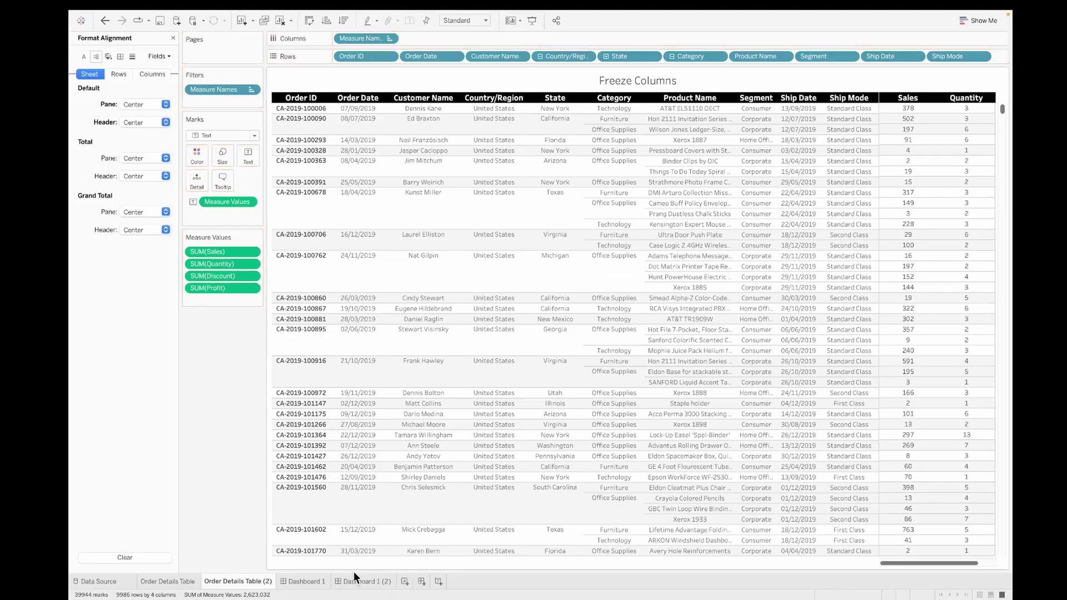
{"action": "left_click", "coordinate": [364, 582]}
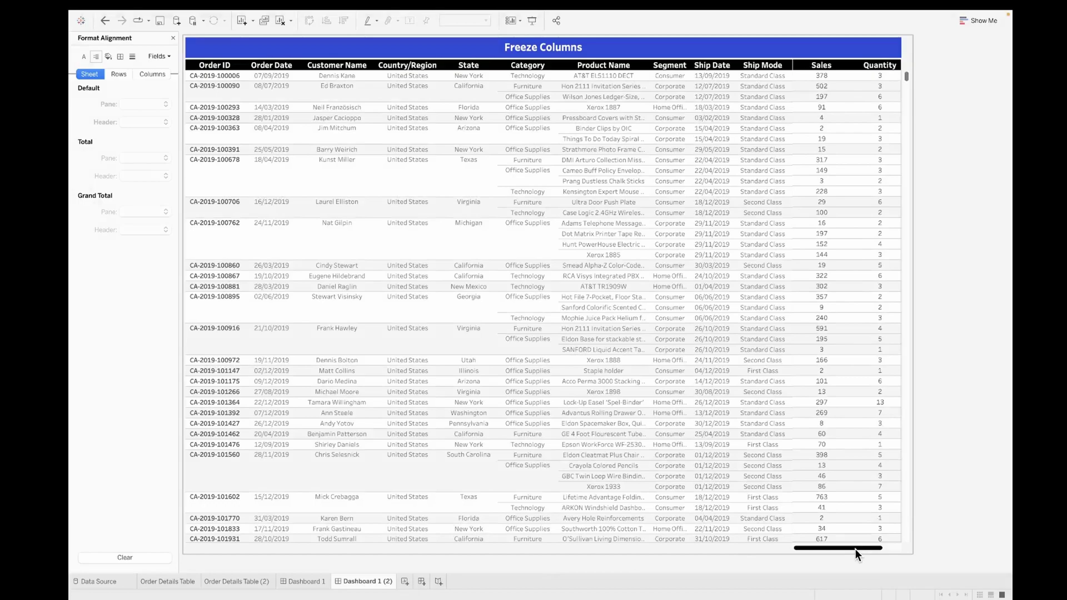
{"action": "left_click_drag", "start_coordinate": [852, 549], "coordinate": [876, 549]}
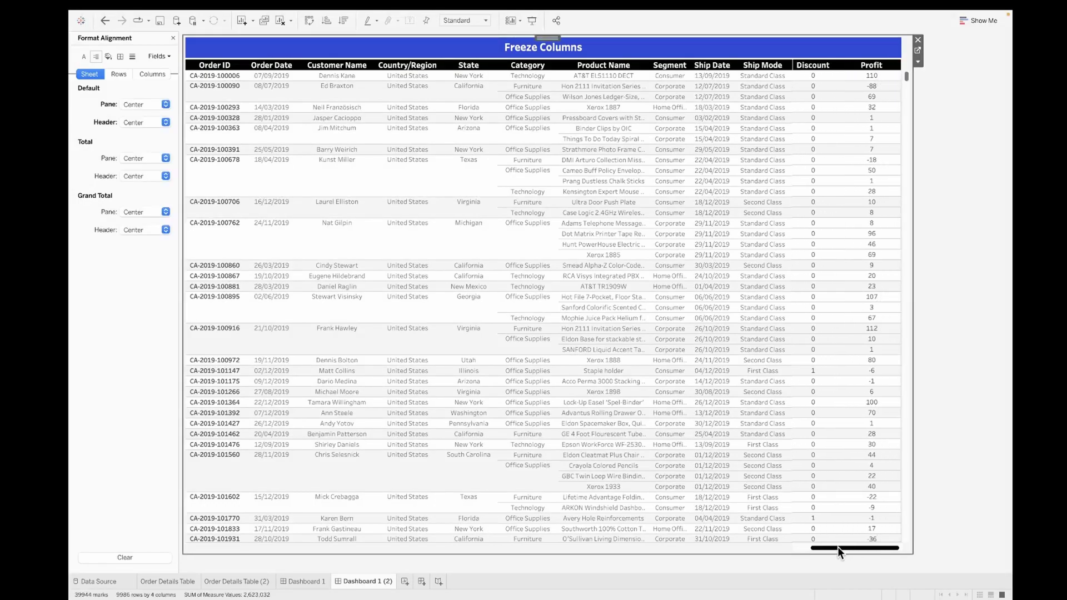
Format SUM(Discount) pane numbers as percentages with 0 decimals
{"action": "left_click", "coordinate": [250, 582]}
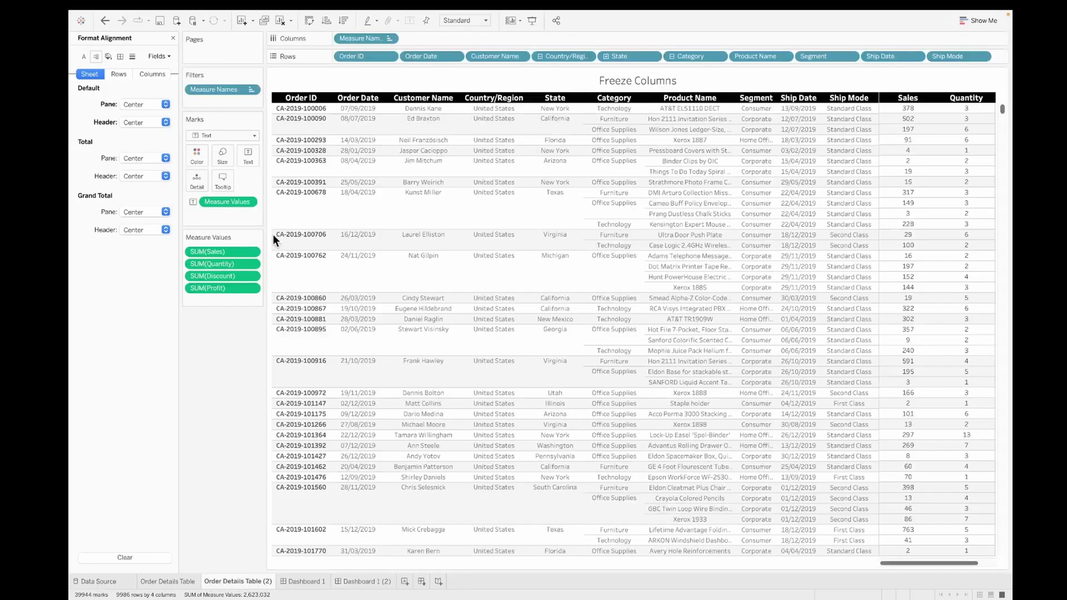
{"action": "right_click", "coordinate": [219, 276]}
{"action": "left_click", "coordinate": [242, 327]}
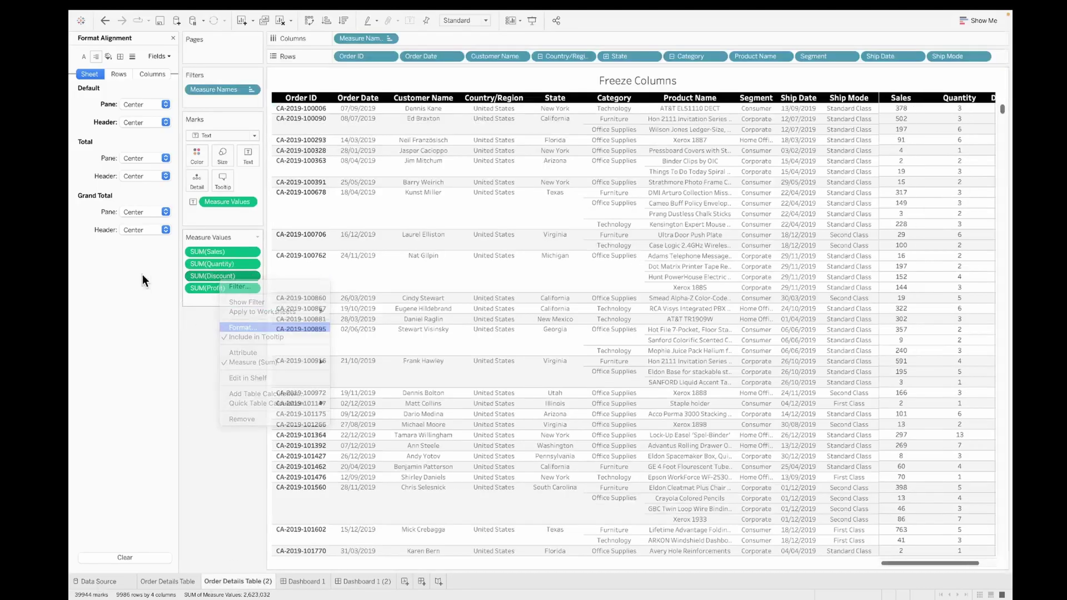
{"action": "left_click", "coordinate": [142, 105]}
{"action": "left_click", "coordinate": [145, 181]}
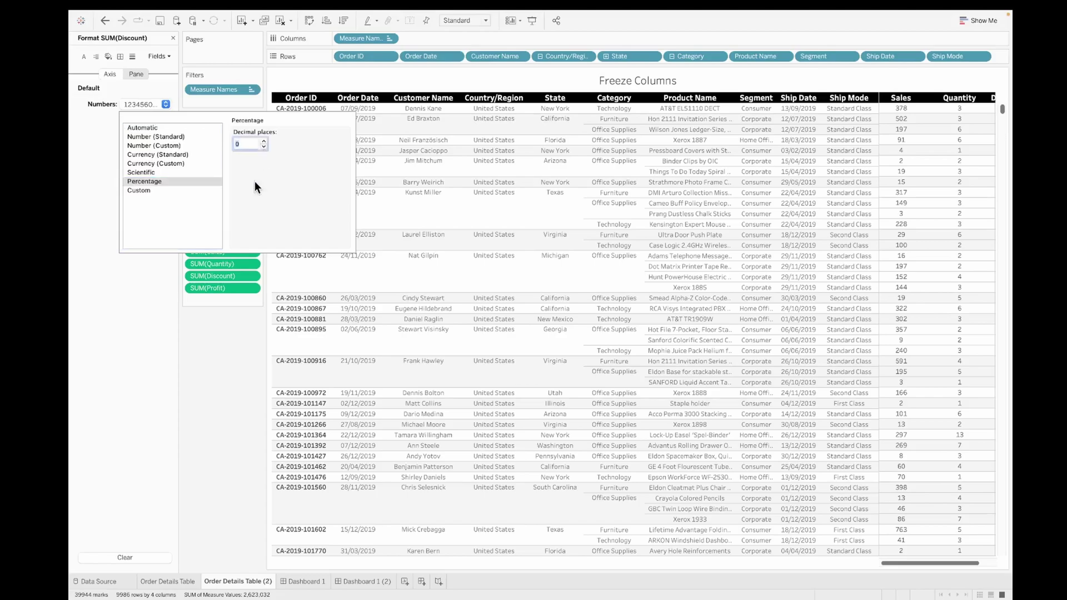
{"action": "left_click", "coordinate": [239, 470]}
Return to the Freeze Columns dashboard and scroll to check the percentage discounts
{"action": "left_click", "coordinate": [365, 581]}
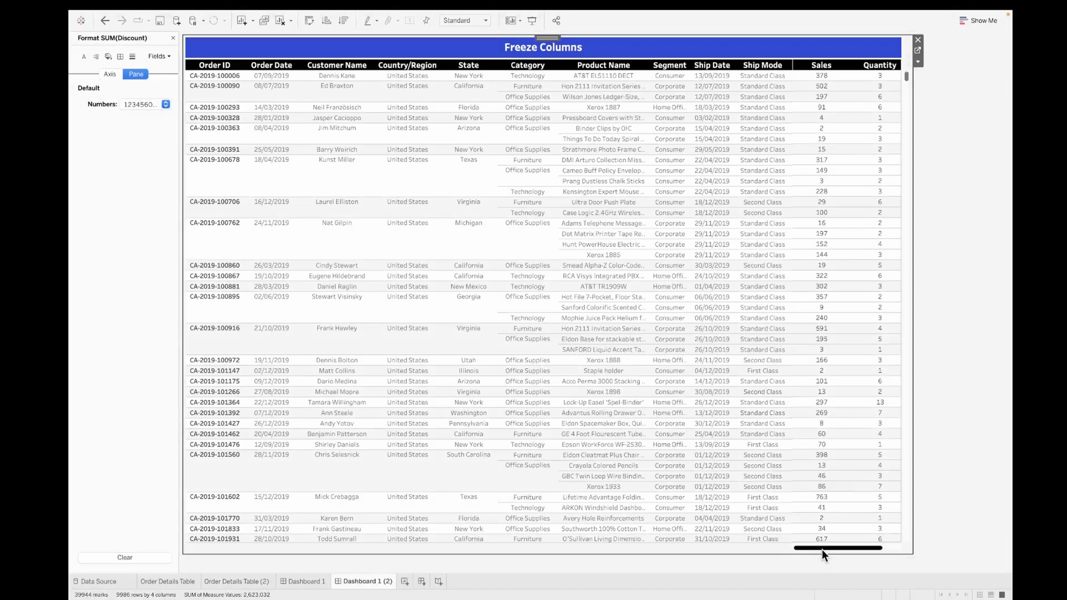
{"action": "left_click_drag", "start_coordinate": [822, 549], "coordinate": [790, 548]}
{"action": "left_click_drag", "start_coordinate": [858, 549], "coordinate": [745, 547]}
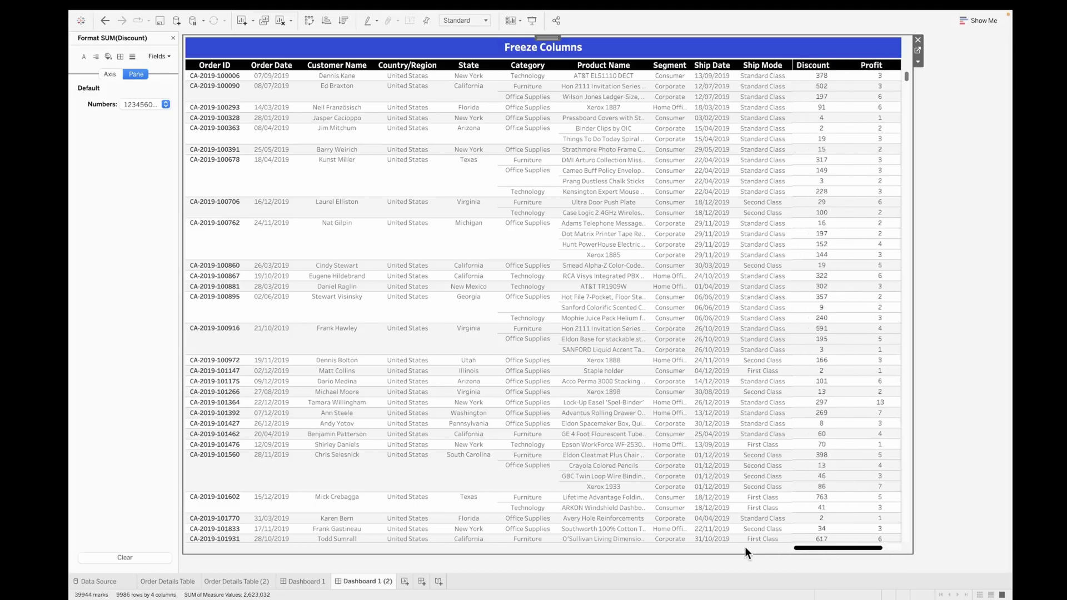
Turn on column grand totals for the Freeze Columns table
{"action": "left_click", "coordinate": [956, 465]}
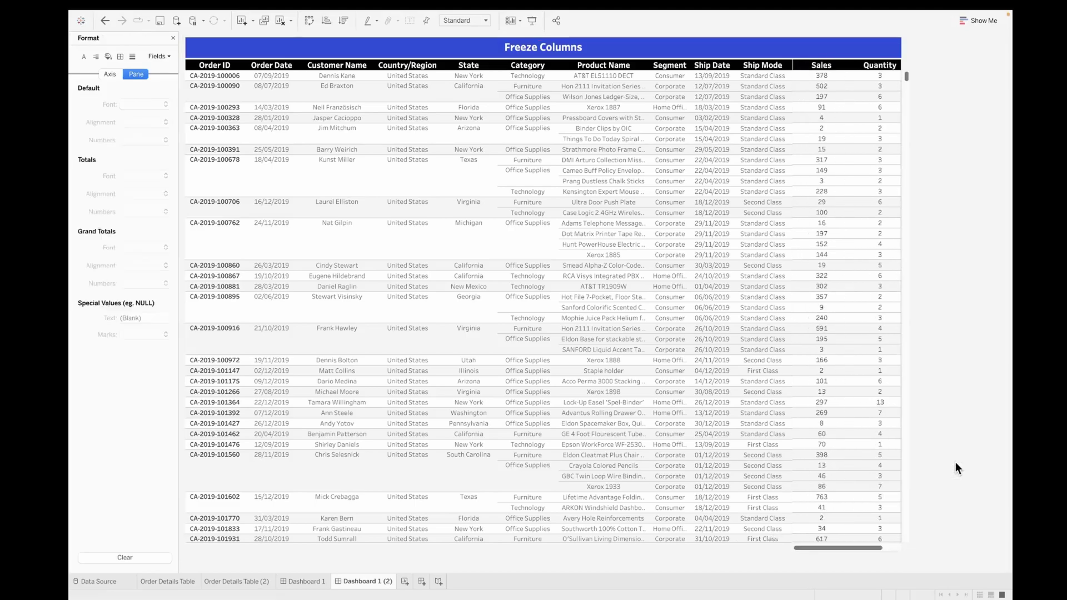
{"action": "left_click", "coordinate": [266, 47]}
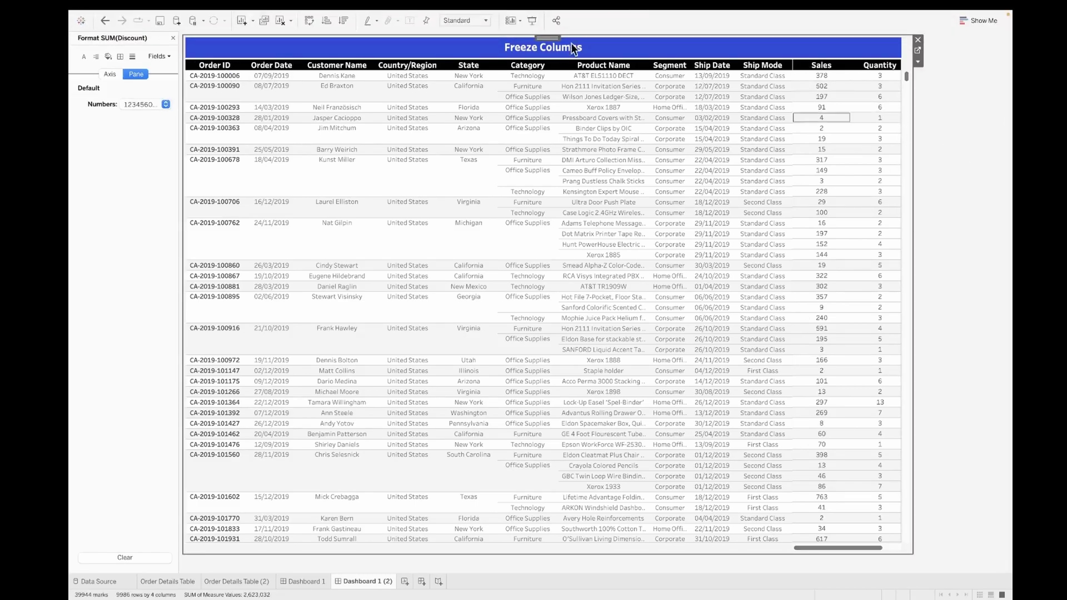
{"action": "left_click", "coordinate": [374, 16]}
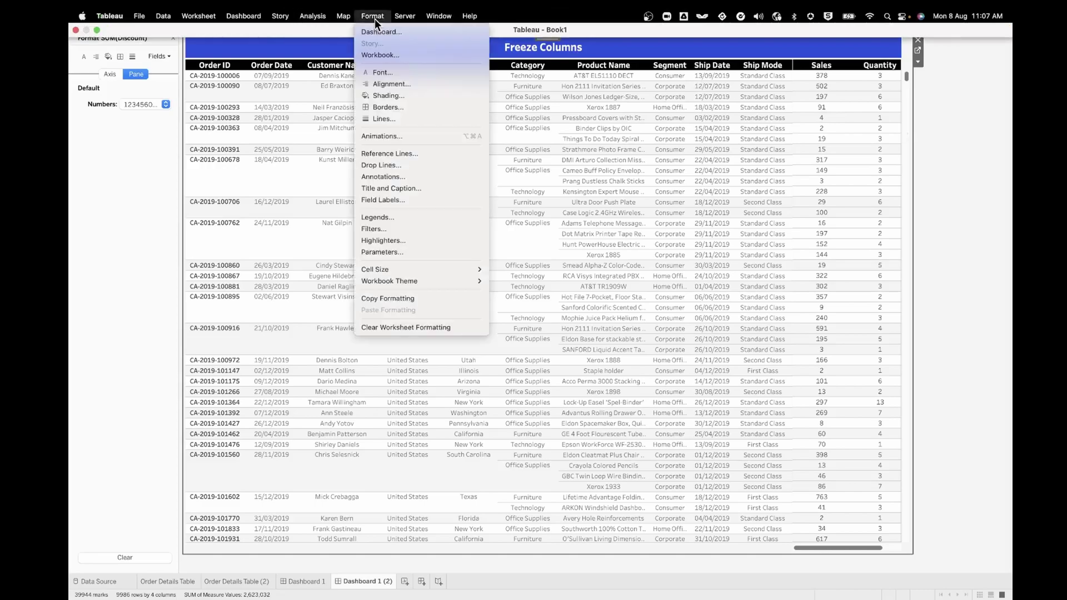
{"action": "mouse_move", "coordinate": [317, 15]}
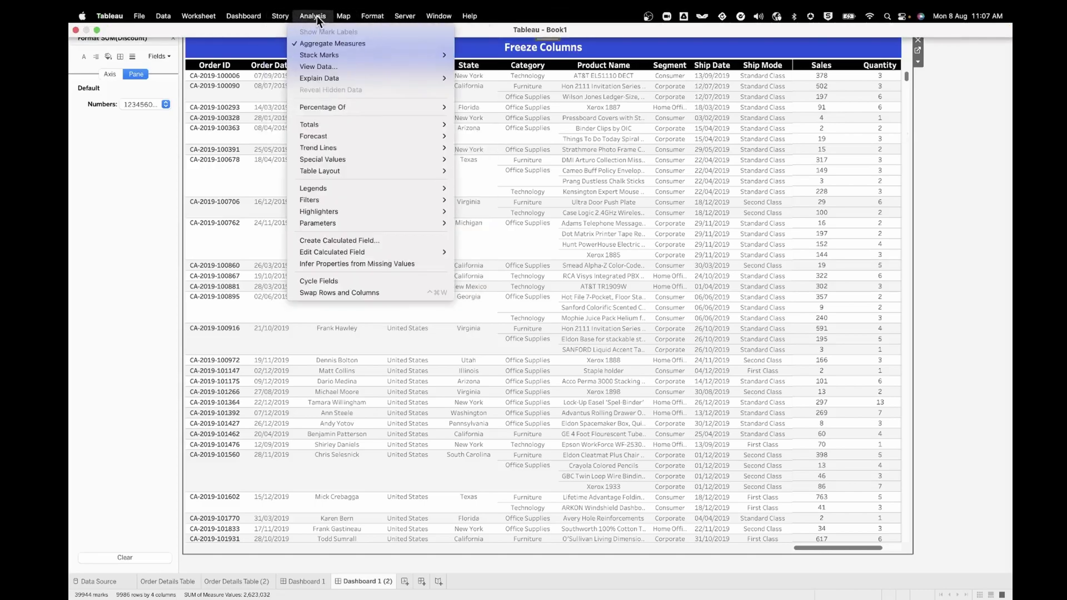
{"action": "mouse_move", "coordinate": [336, 108]}
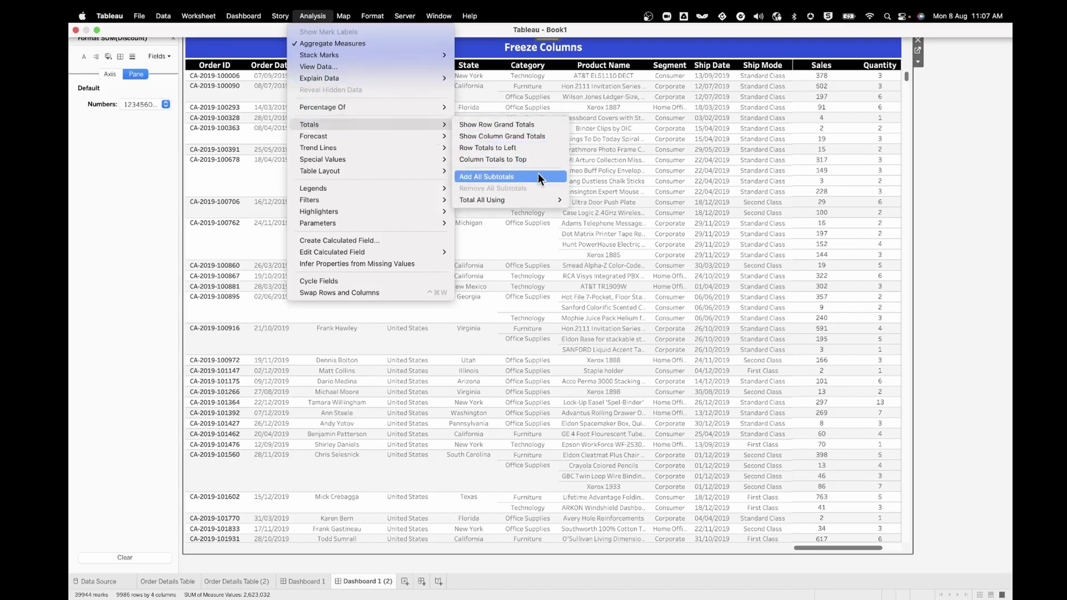
{"action": "left_click", "coordinate": [519, 135]}
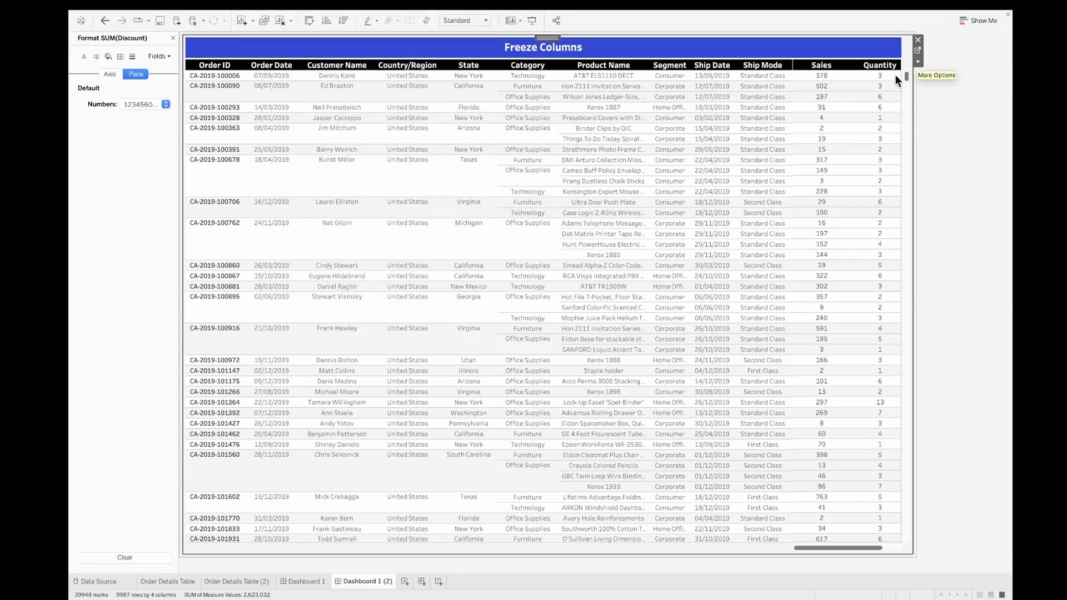
Move the column grand totals to the top of the table
{"action": "left_click", "coordinate": [313, 16]}
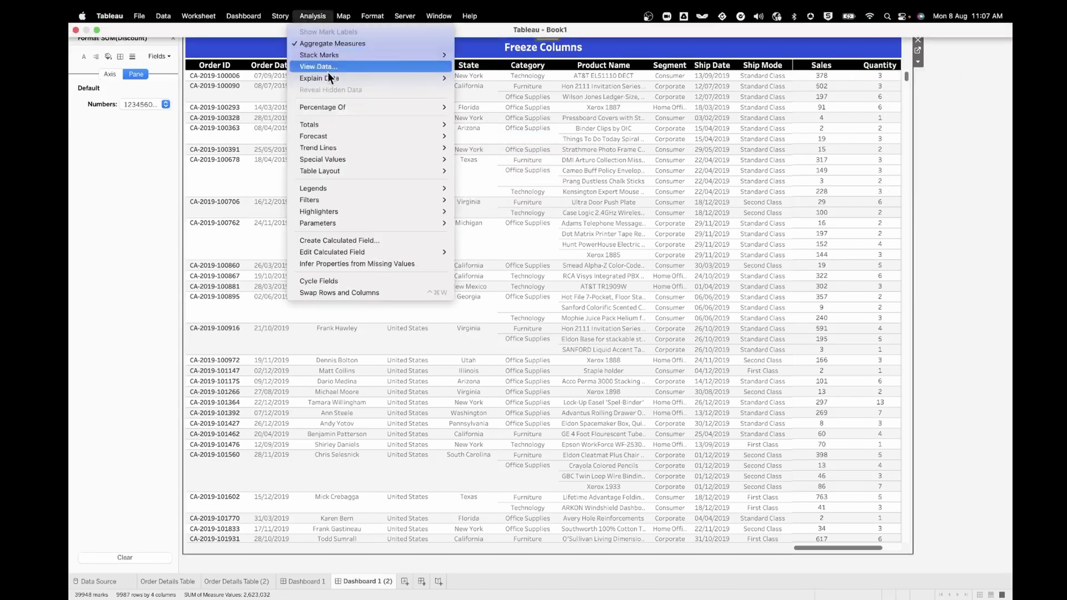
{"action": "mouse_move", "coordinate": [385, 125]}
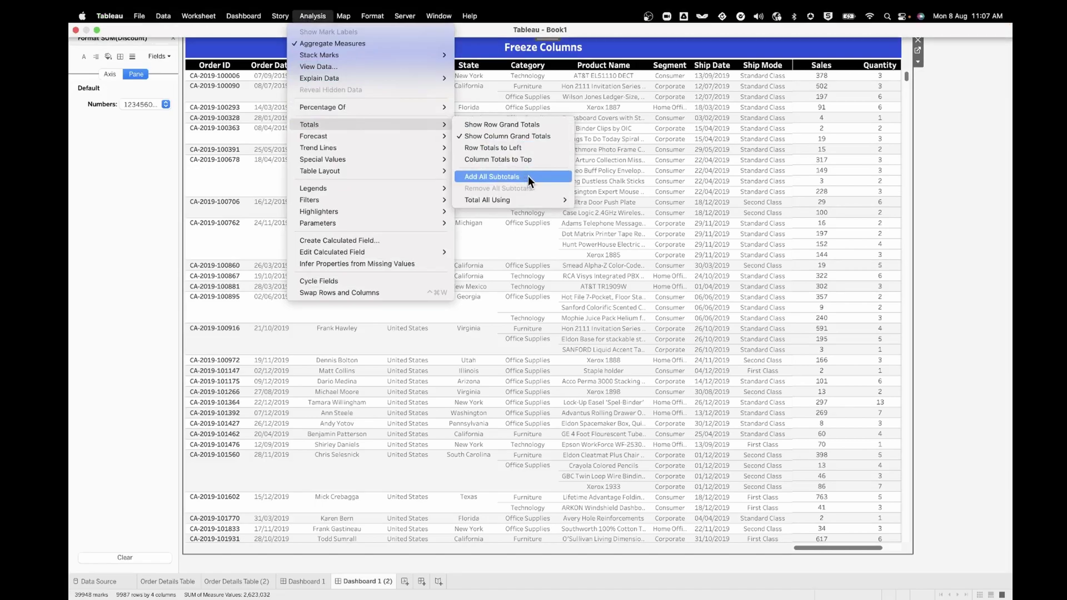
{"action": "left_click", "coordinate": [519, 160]}
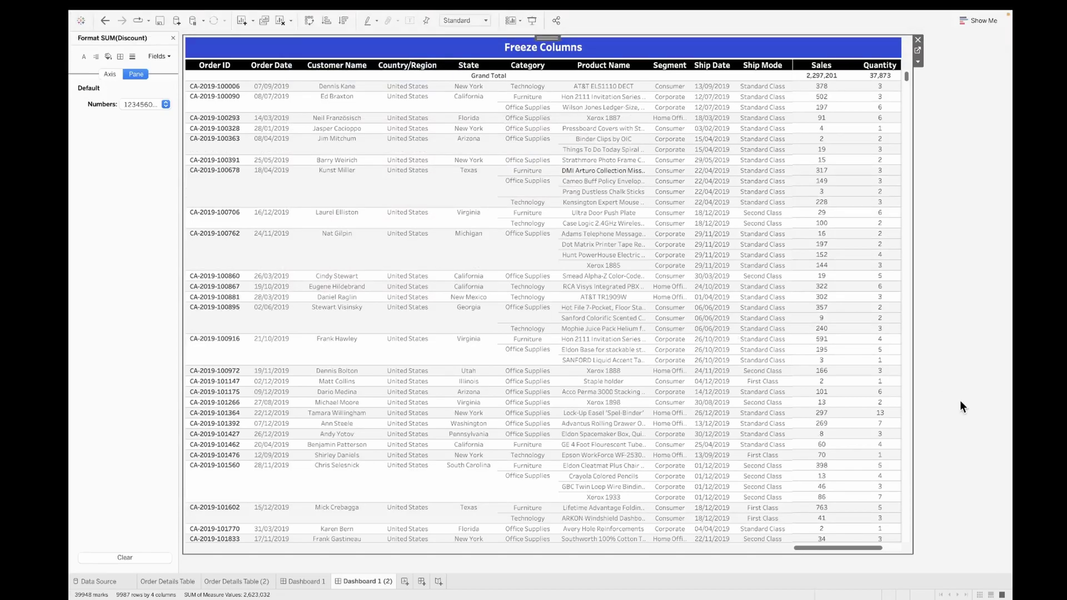
{"action": "left_click_drag", "start_coordinate": [864, 548], "coordinate": [722, 544]}
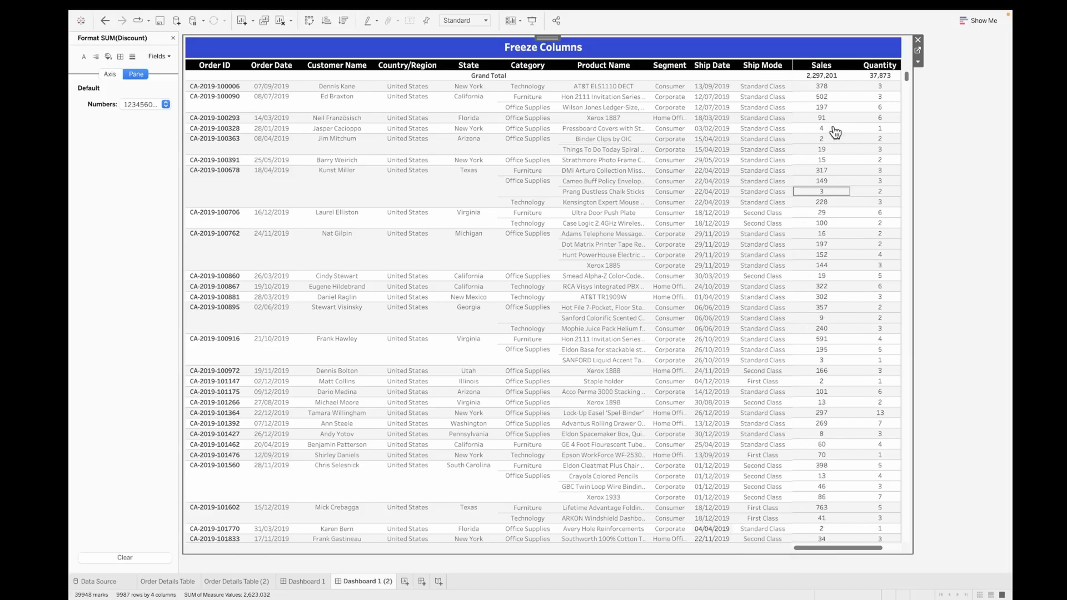
{"action": "left_click_drag", "start_coordinate": [906, 76], "coordinate": [898, 53]}
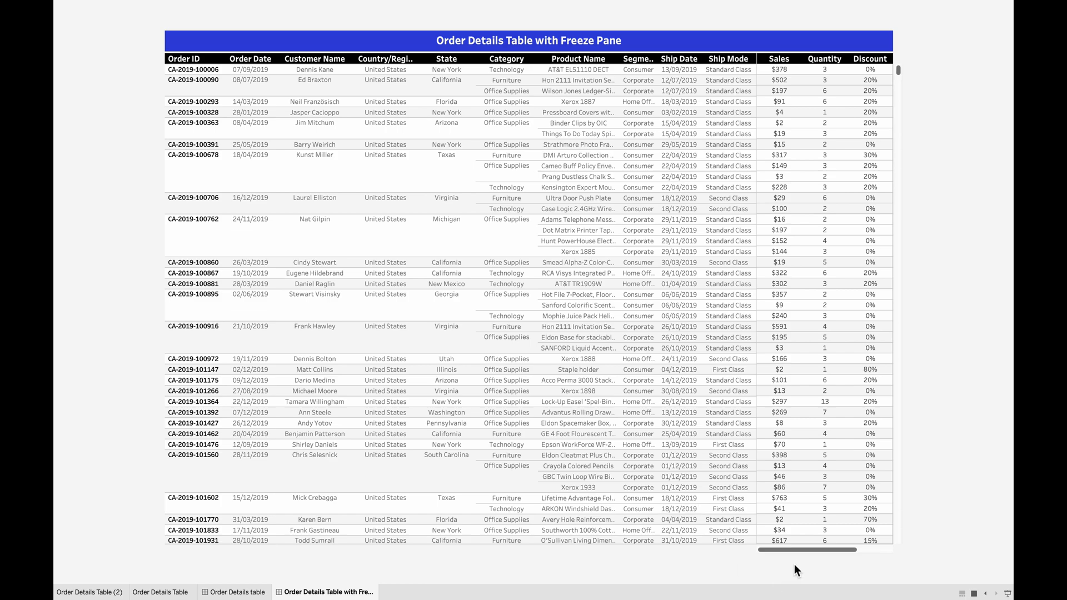
Scroll the measure columns horizontally to reveal Profit and the two count columns
{"action": "left_click_drag", "start_coordinate": [788, 551], "coordinate": [789, 551]}
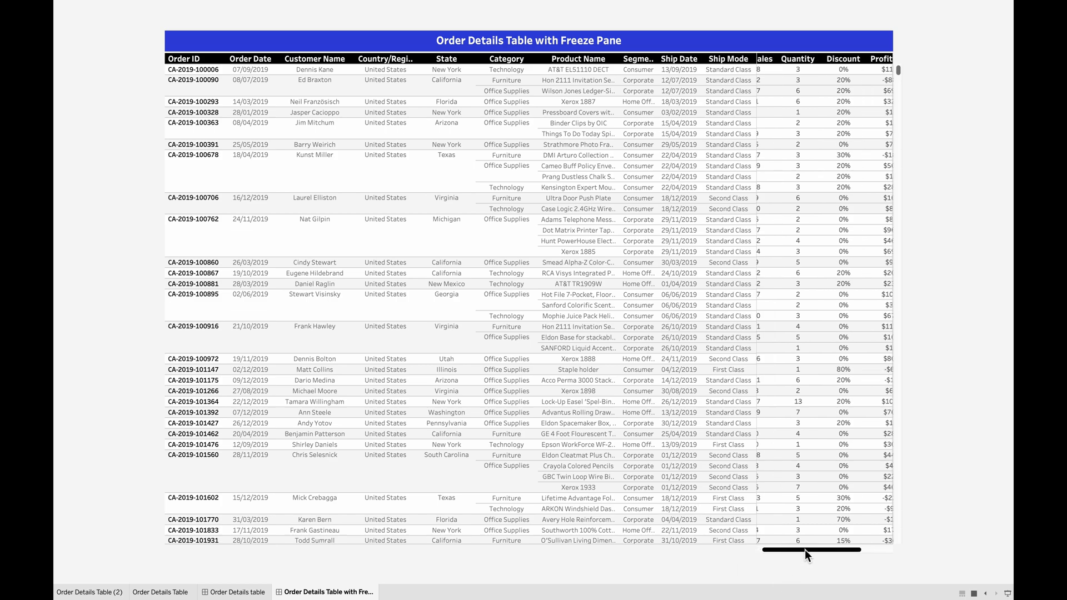
{"action": "left_click_drag", "start_coordinate": [805, 550], "coordinate": [855, 545]}
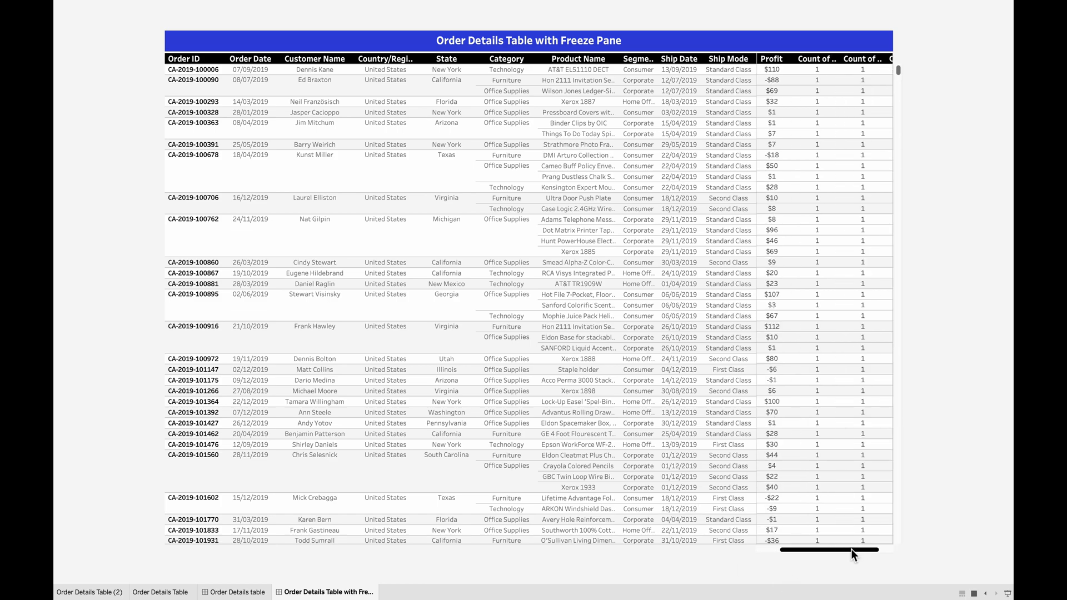